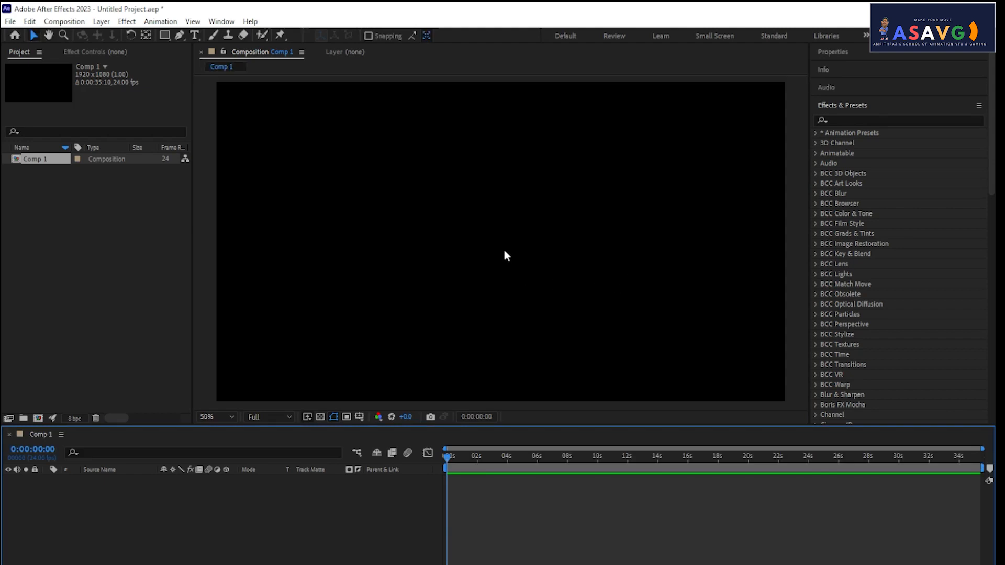
# Step: Import the image newww.png from the Desktop into the project as footage
pyautogui.click(103, 249)
pyautogui.doubleClick(103, 248)
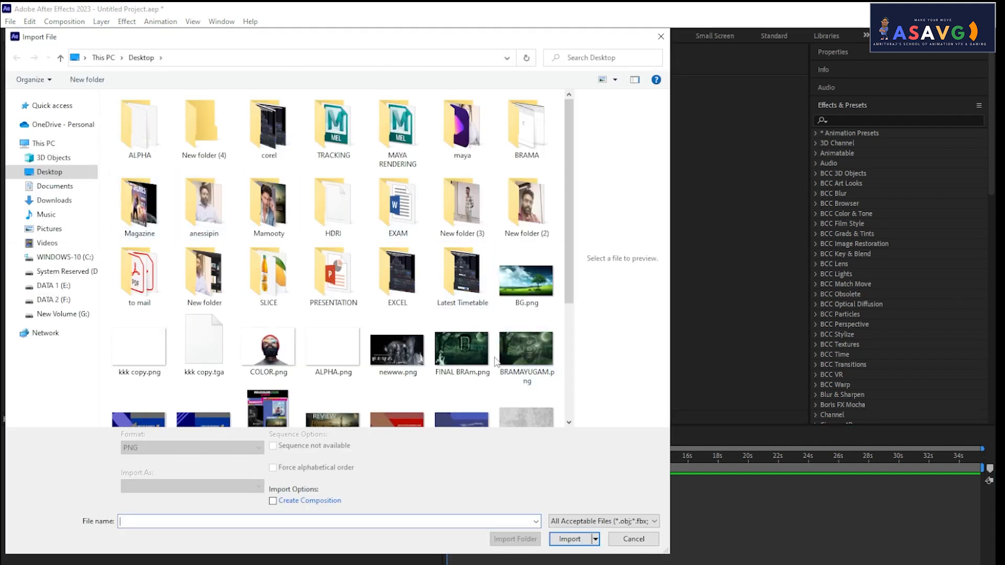
pyautogui.click(408, 365)
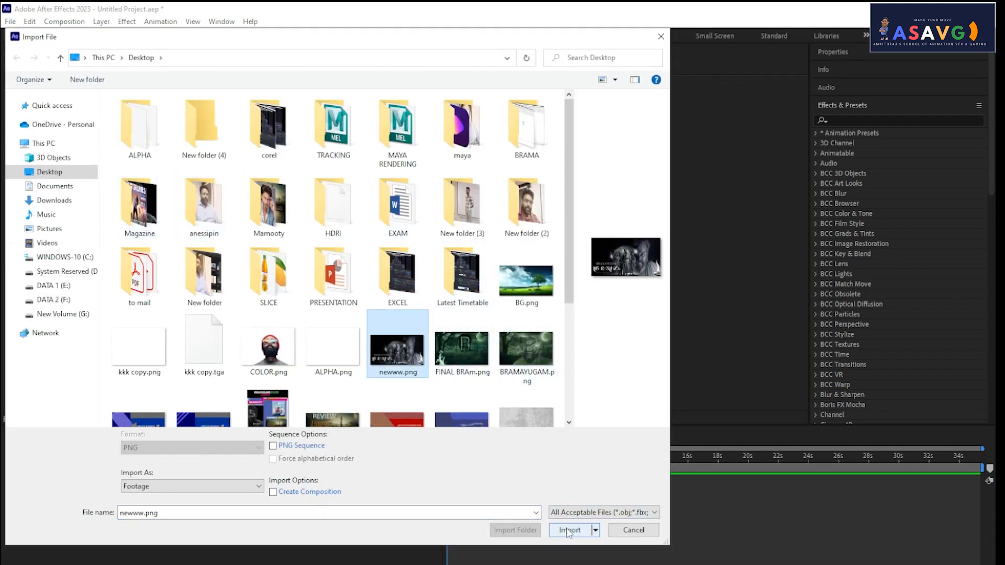
pyautogui.click(566, 531)
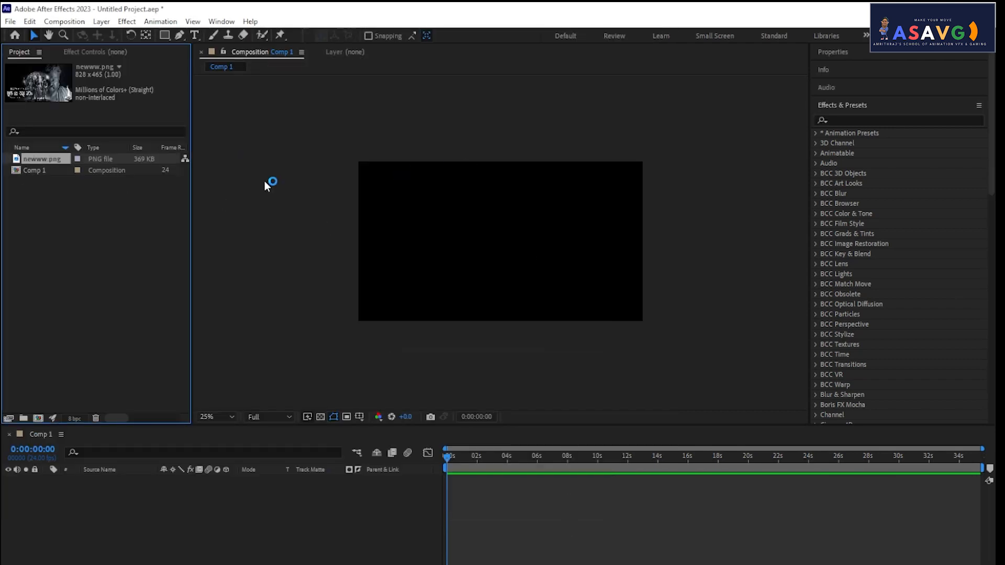
pyautogui.moveTo(33, 160); pyautogui.dragTo(501, 205)
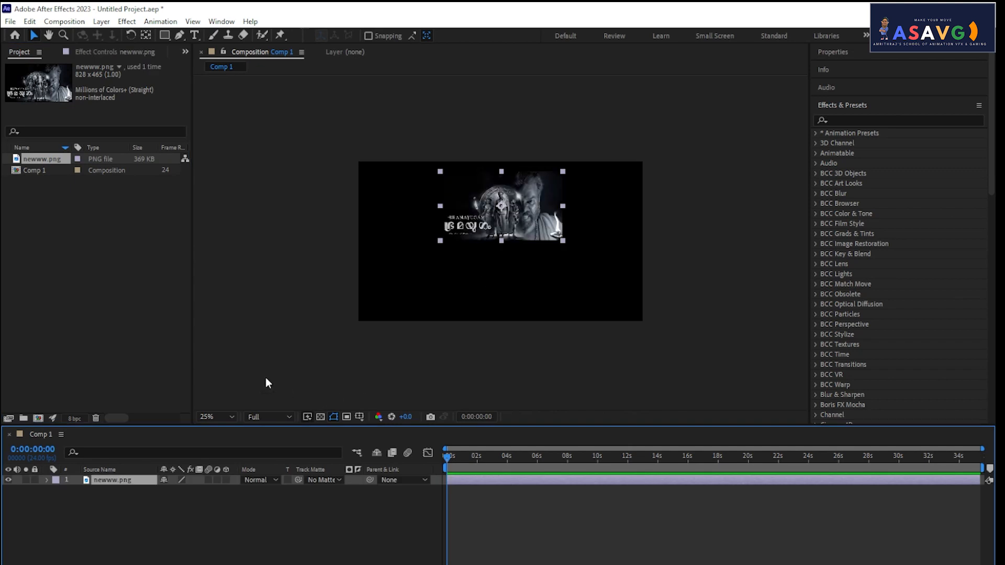
pyautogui.hotkey('ctrl', 'z')
pyautogui.moveTo(48, 160); pyautogui.dragTo(121, 511)
pyautogui.hotkey('ctrl', 'z')
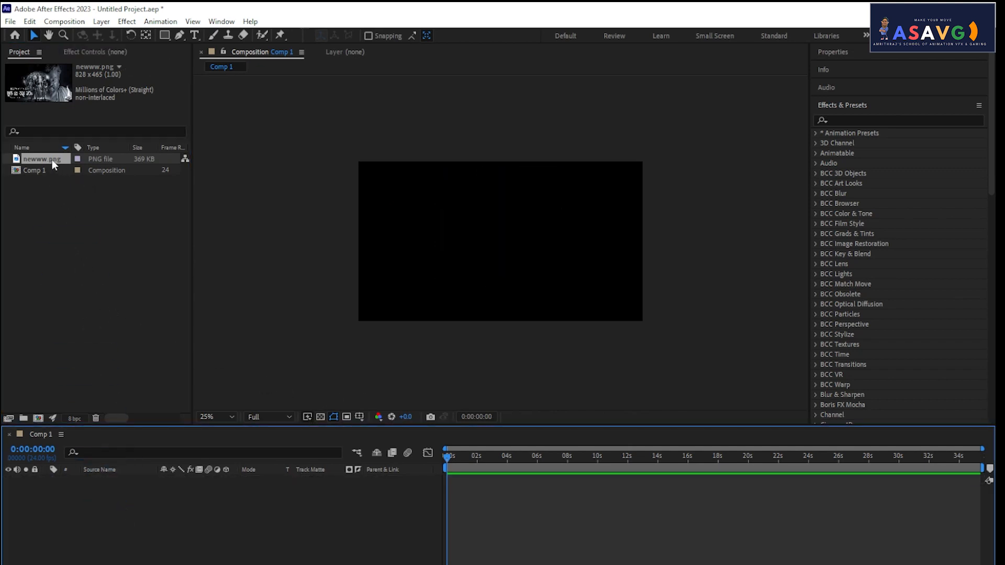
pyautogui.moveTo(52, 159); pyautogui.dragTo(470, 226)
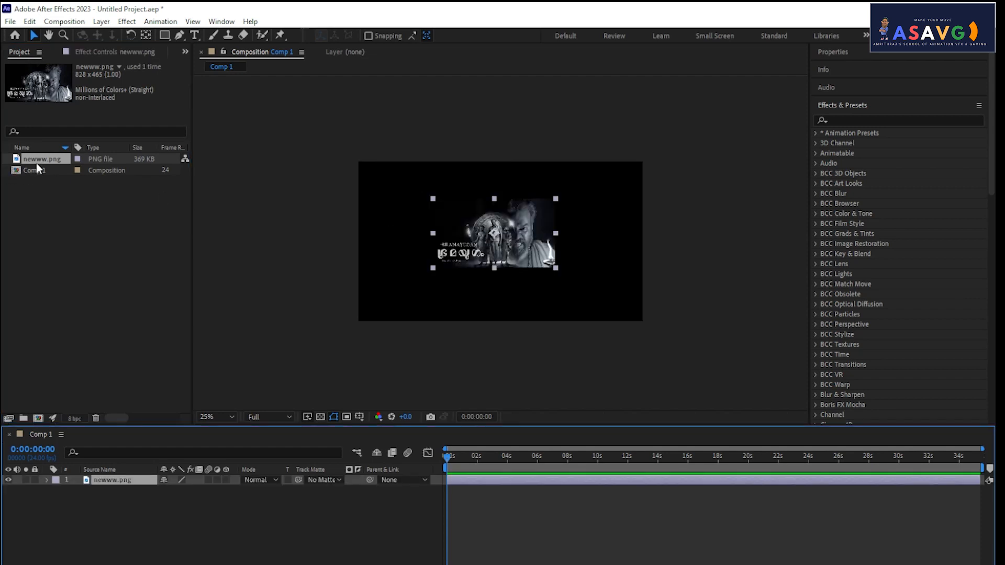
pyautogui.hotkey('ctrl', 'z')
pyautogui.moveTo(39, 159); pyautogui.dragTo(122, 512)
pyautogui.hotkey('ctrl', 'z')
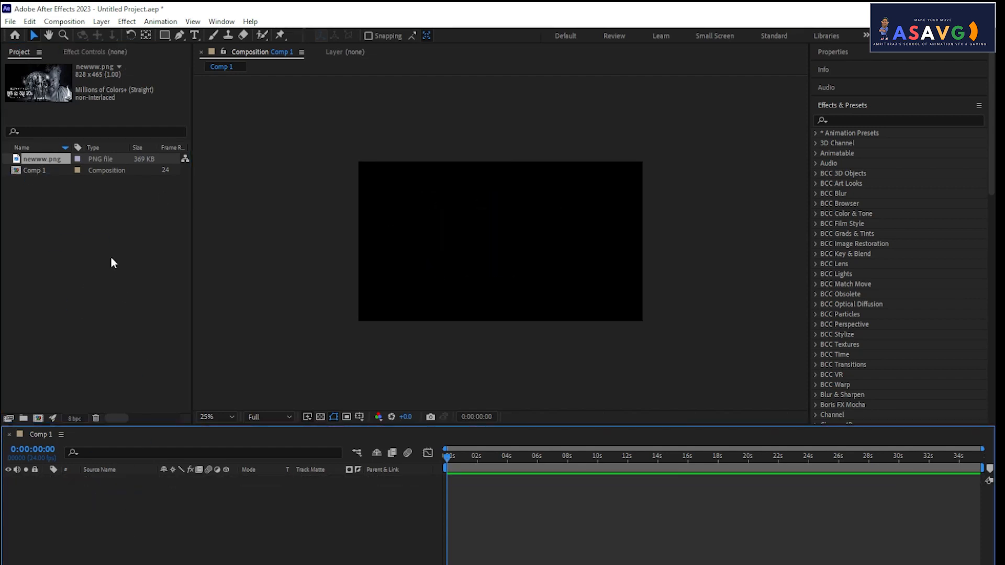
# Step: Place newww.png in Comp 1 as a layer and scale it with Fit to Comp
pyautogui.moveTo(55, 159); pyautogui.dragTo(496, 229)
pyautogui.rightClick(496, 228)
pyautogui.moveTo(533, 287)
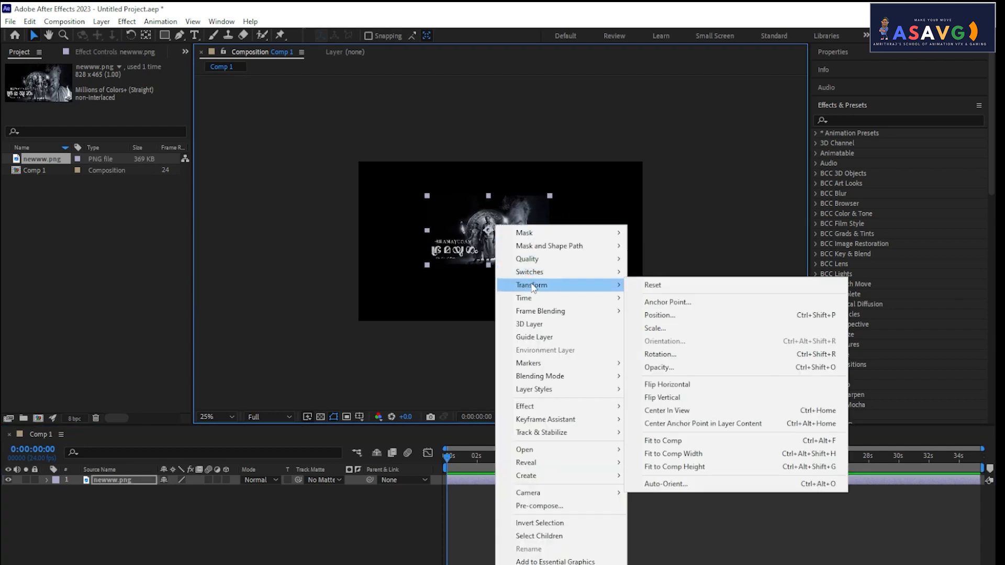
pyautogui.click(683, 439)
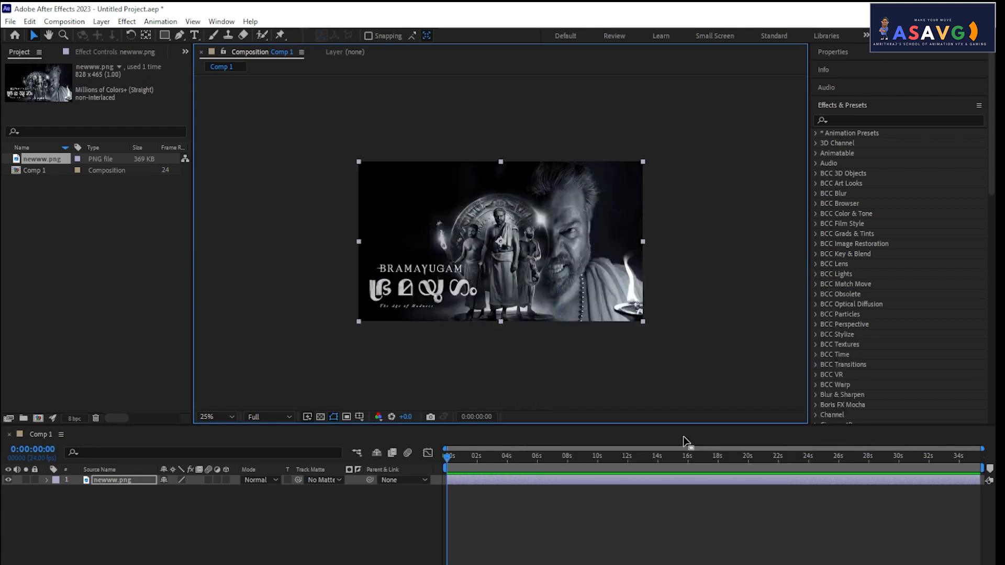
pyautogui.click(714, 350)
pyautogui.moveTo(707, 346)
pyautogui.mouseDown()
pyautogui.moveTo(606, 354)
pyautogui.moveTo(691, 341)
pyautogui.mouseUp()
# Step: Search the effects and presets for "shif" and clear the search term
pyautogui.click(840, 121)
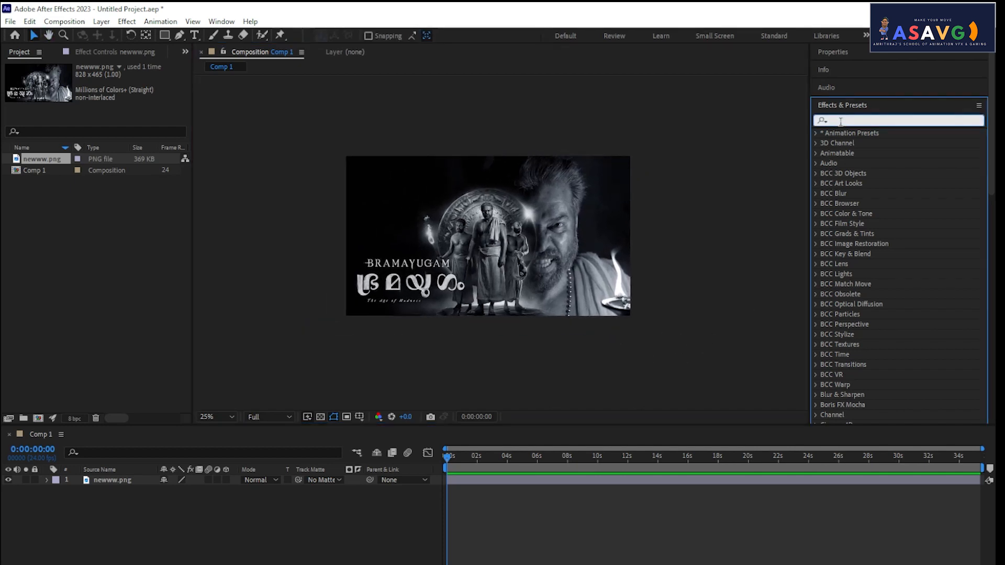
pyautogui.write('shif')
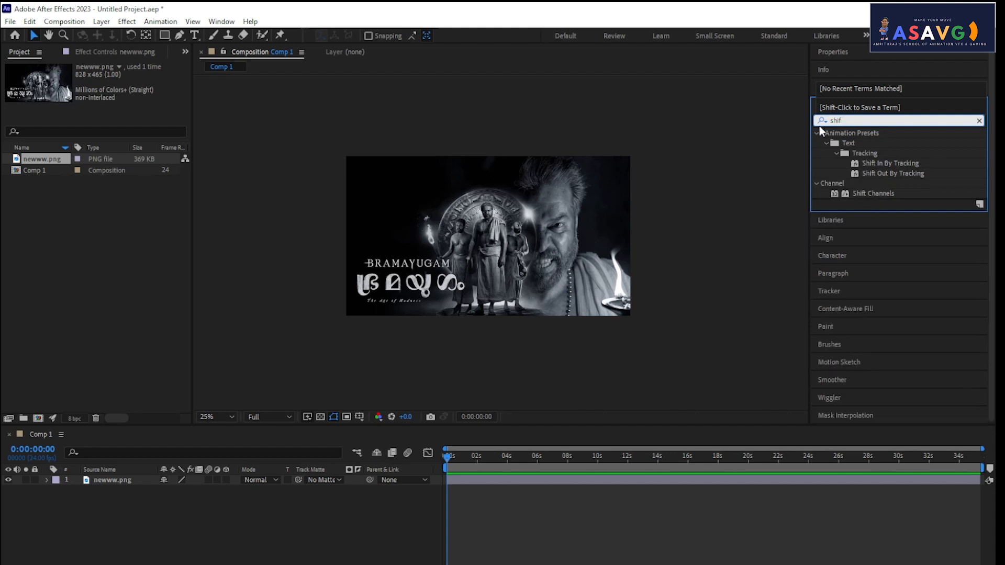
pyautogui.click(843, 124)
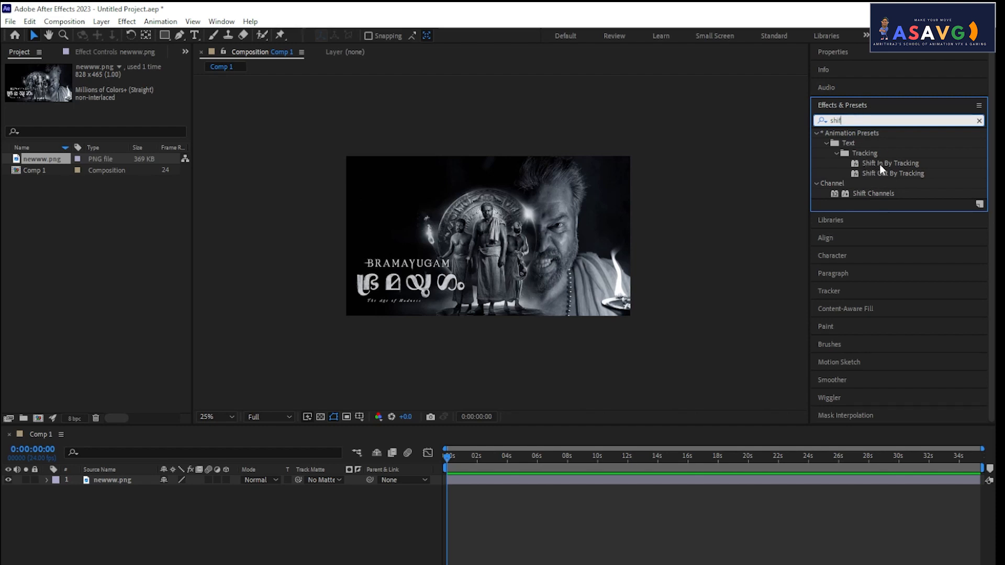
pyautogui.moveTo(851, 121); pyautogui.dragTo(726, 117)
pyautogui.press('BackSpace')
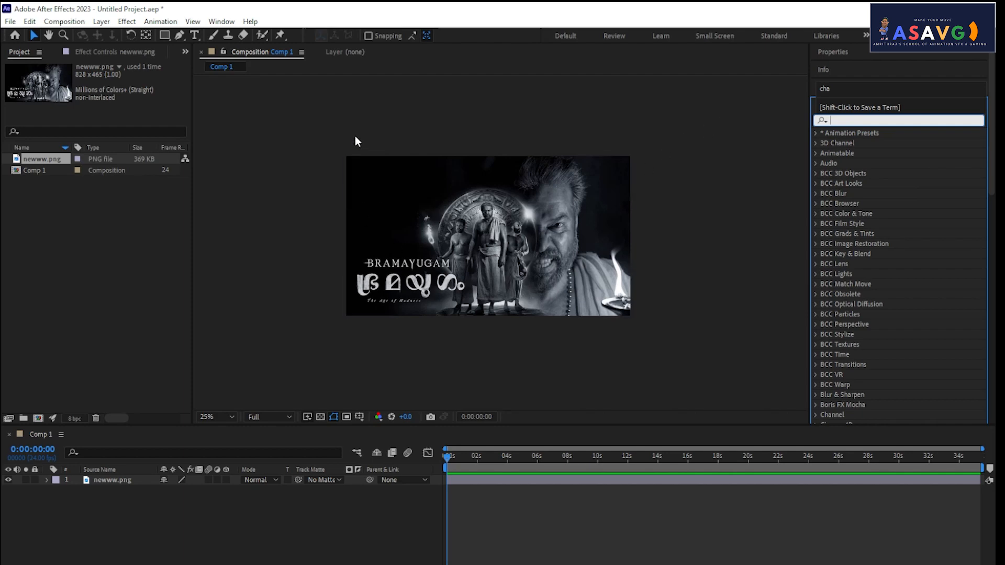
pyautogui.scroll(2, 468, 255)
pyautogui.scroll(-2, 468, 250)
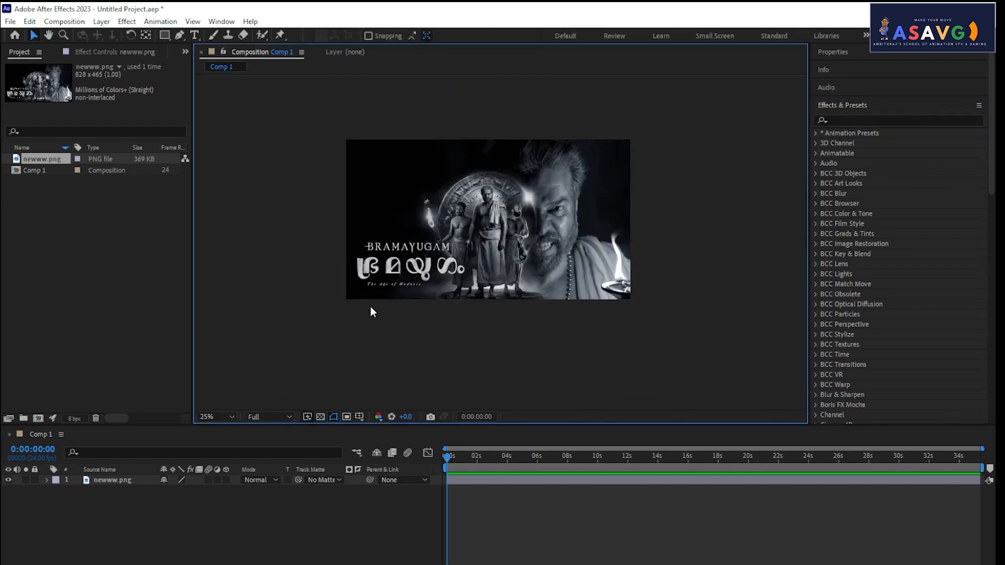
pyautogui.scroll(2, 369, 308)
pyautogui.scroll(-2, 442, 236)
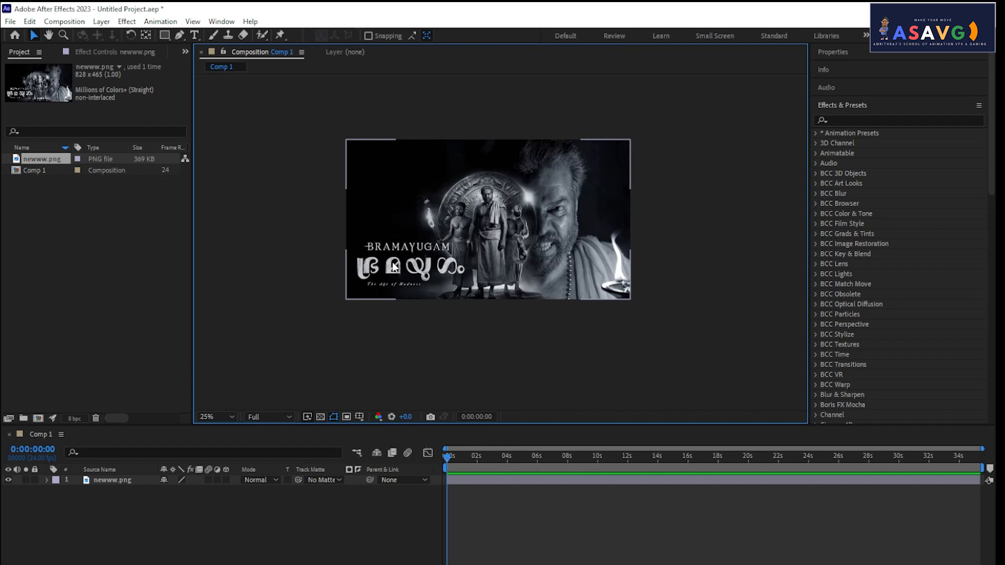
pyautogui.click(115, 481)
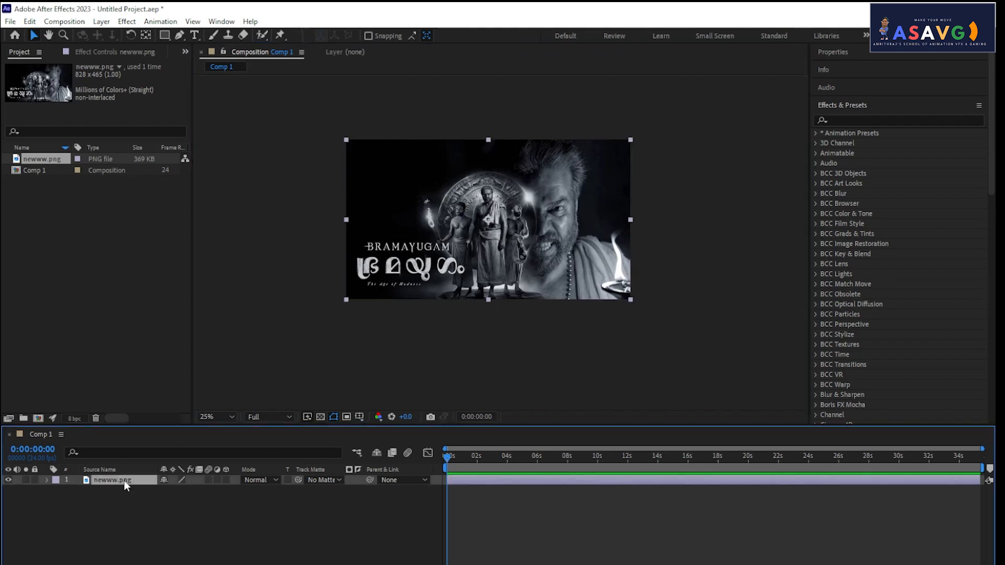
pyautogui.click(146, 344)
pyautogui.click(514, 215)
pyautogui.click(201, 497)
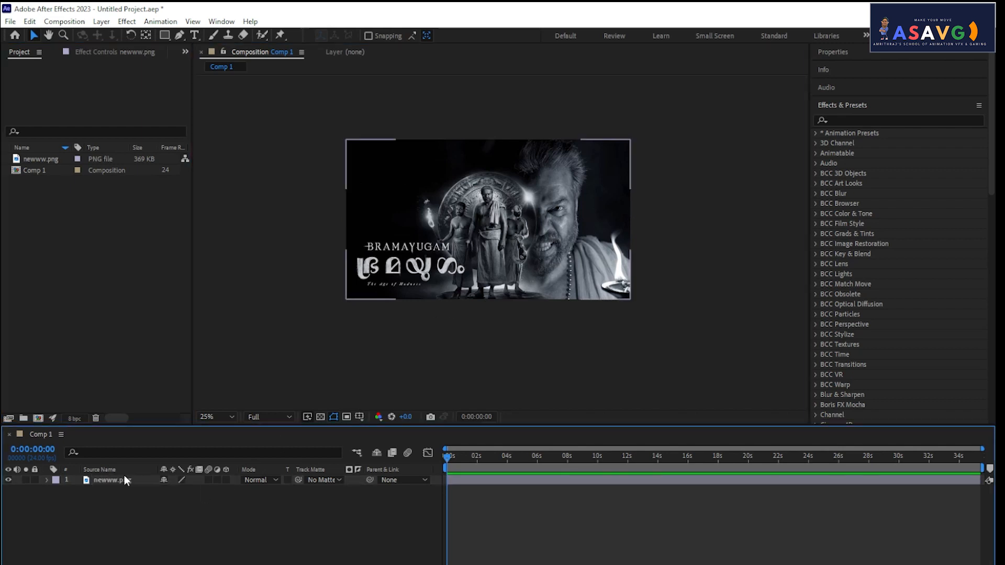
# Step: Select the newww.png layer, hide the Effects & Presets list and show it again
pyautogui.click(124, 477)
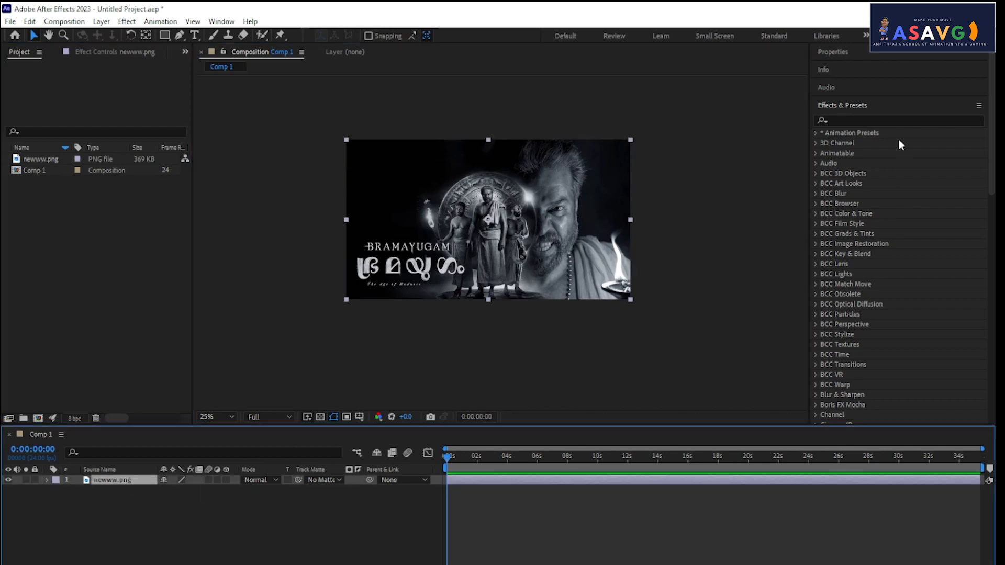
pyautogui.click(843, 121)
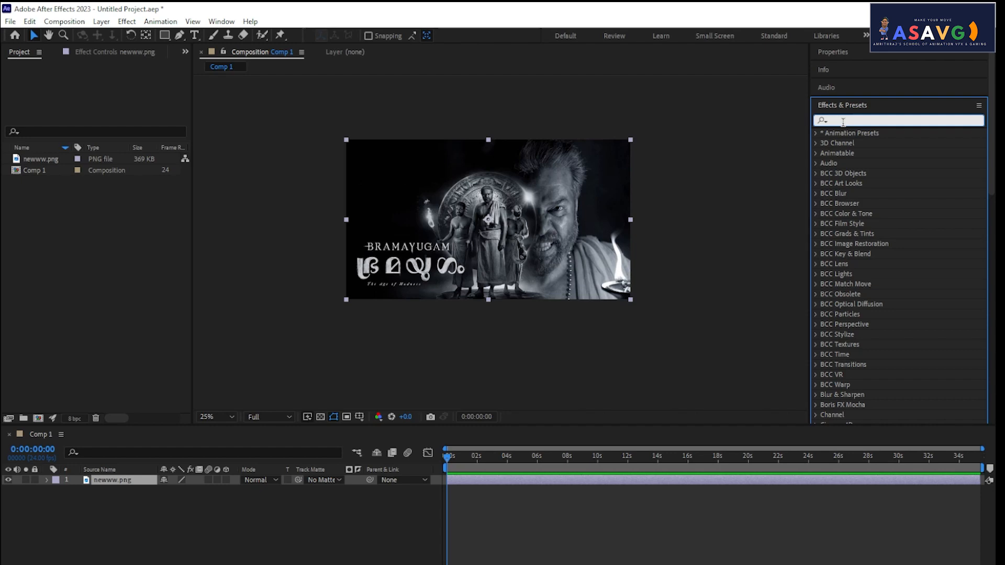
pyautogui.click(215, 22)
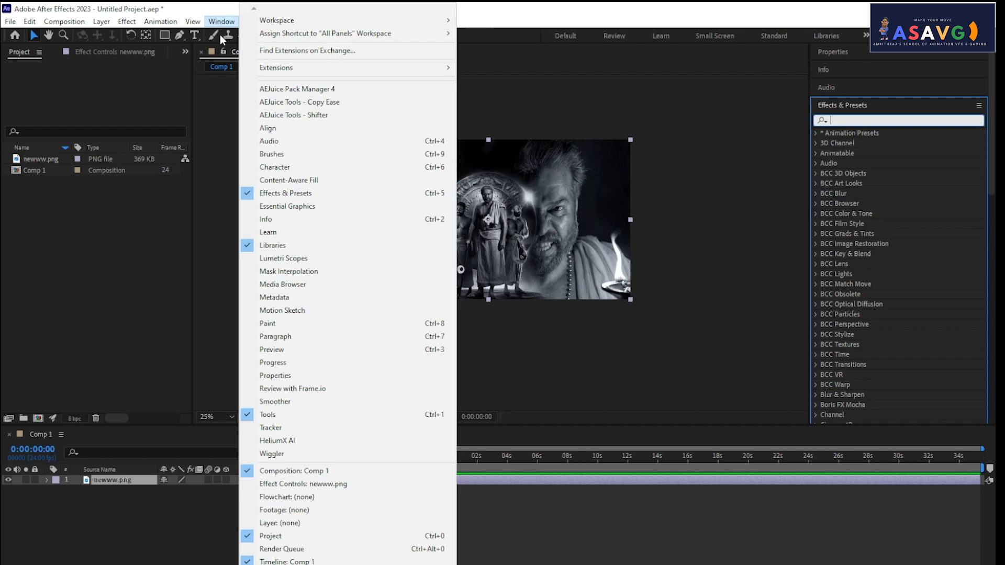
pyautogui.click(267, 193)
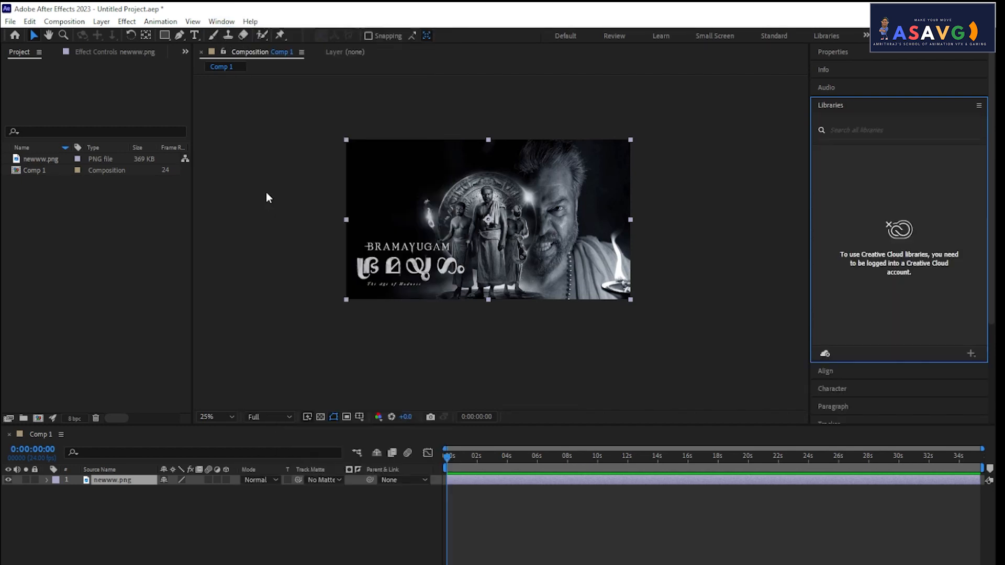
pyautogui.click(228, 21)
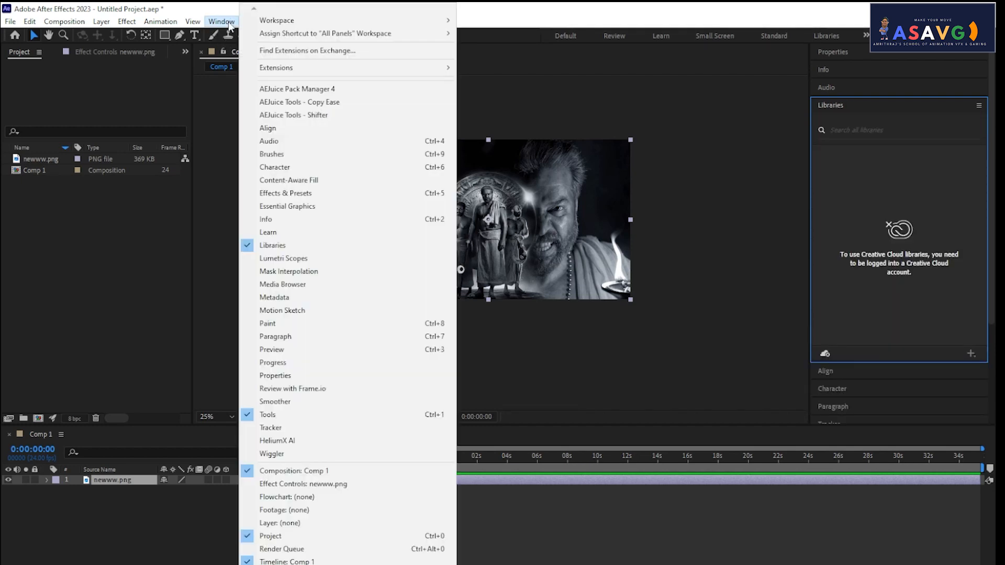
pyautogui.click(285, 193)
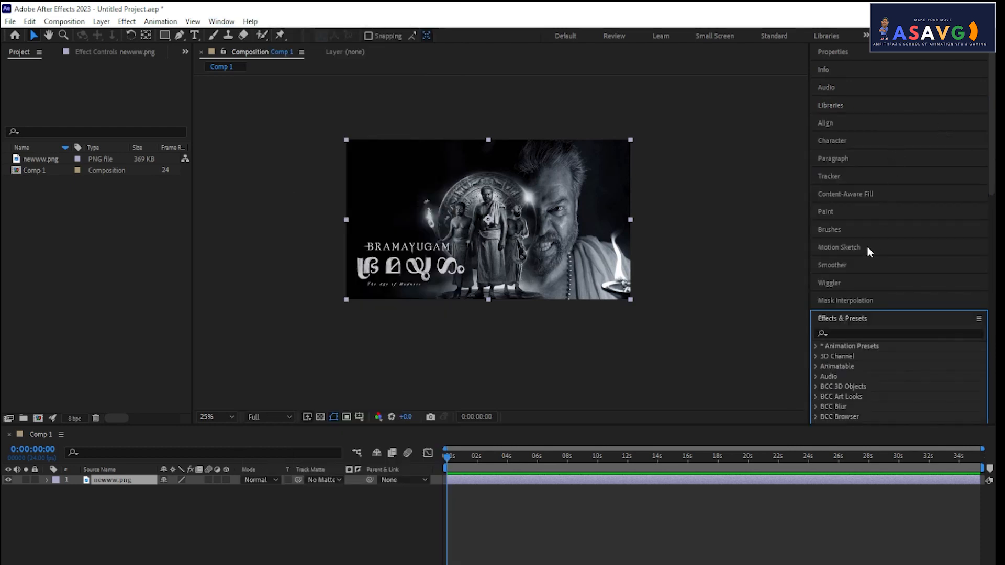
pyautogui.click(867, 321)
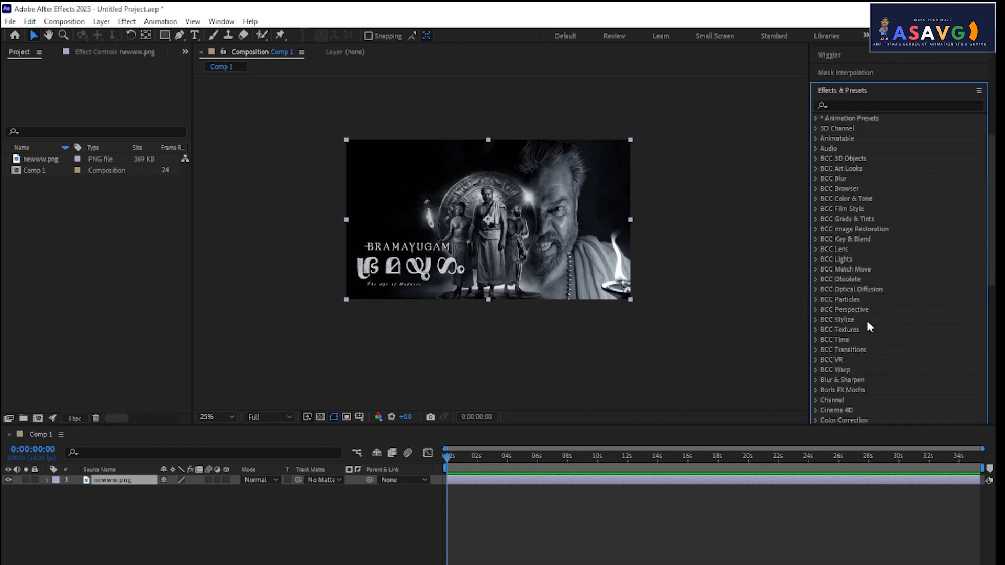
# Step: Pre-compose the newww.png layer as "newww.png Comp 1", leaving all attributes in Comp 1
pyautogui.click(126, 504)
pyautogui.click(124, 479)
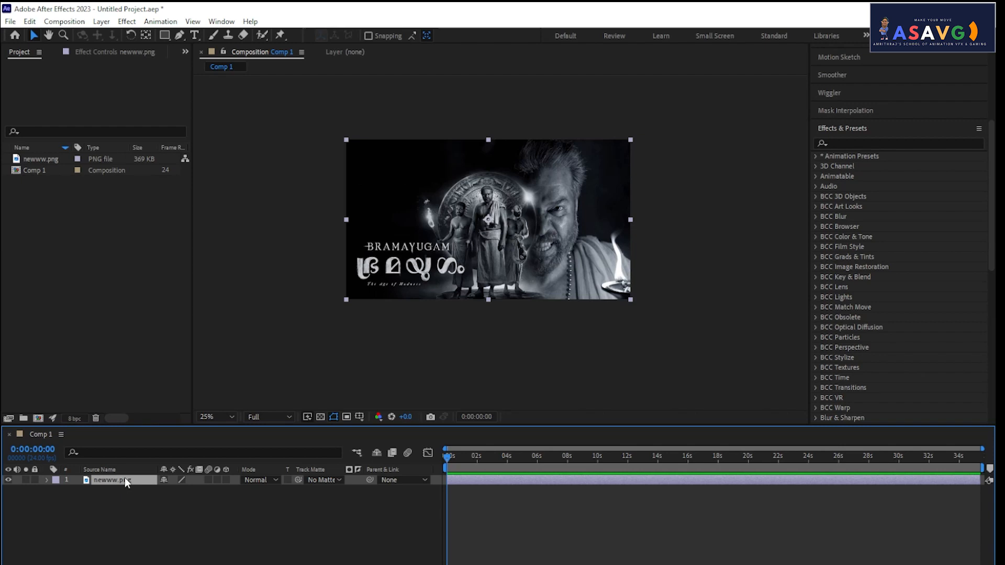
pyautogui.rightClick(125, 480)
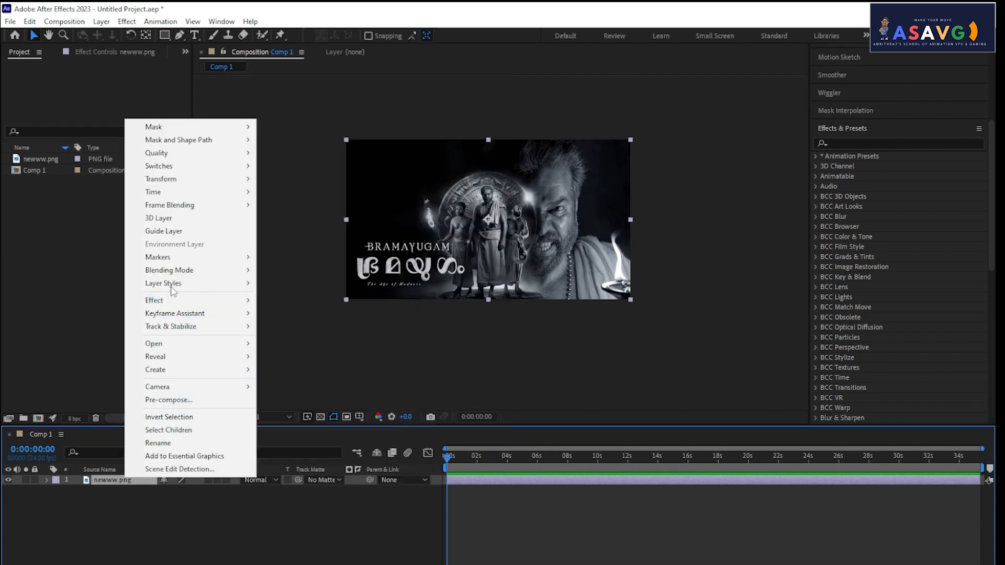
pyautogui.click(176, 400)
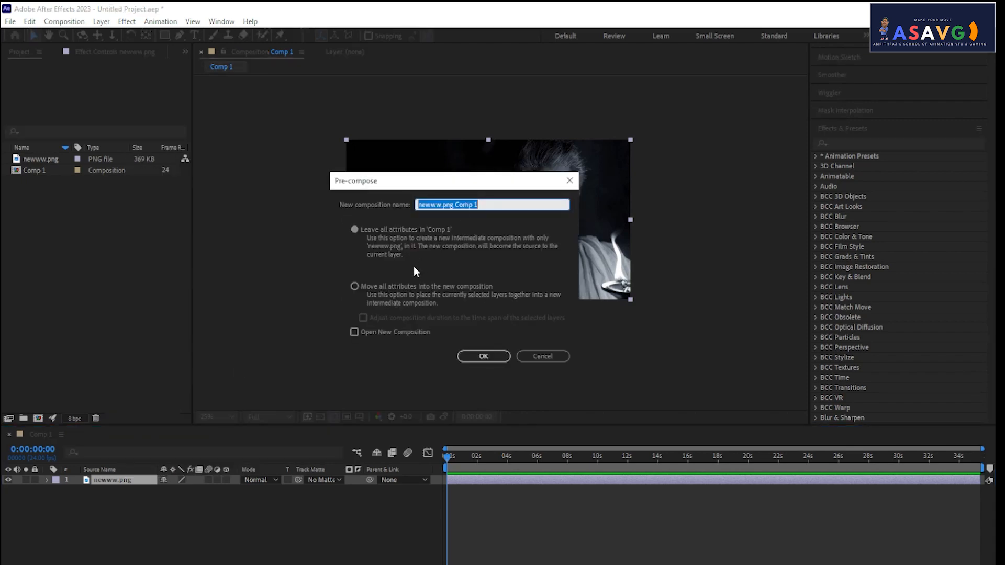
pyautogui.click(354, 286)
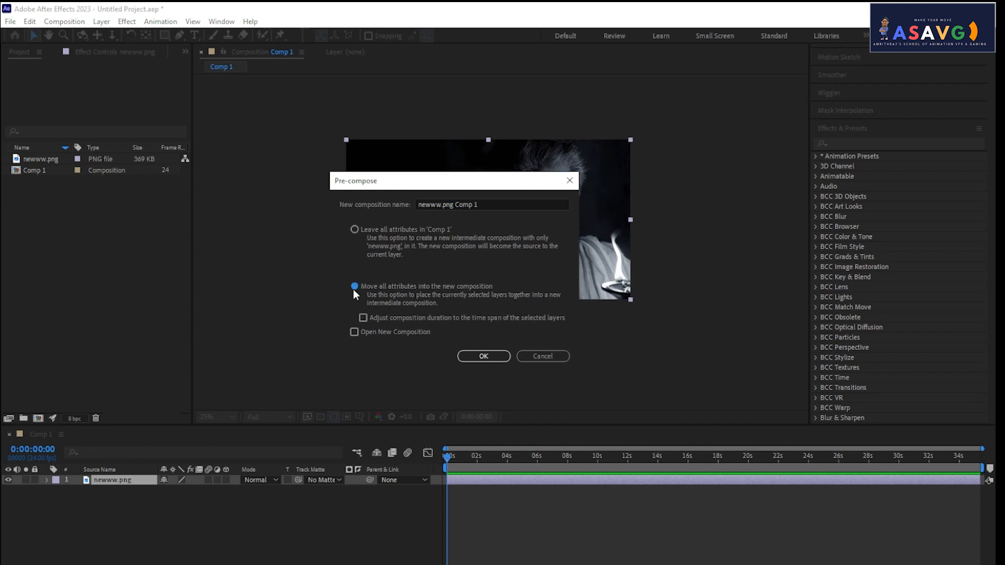
pyautogui.click(356, 229)
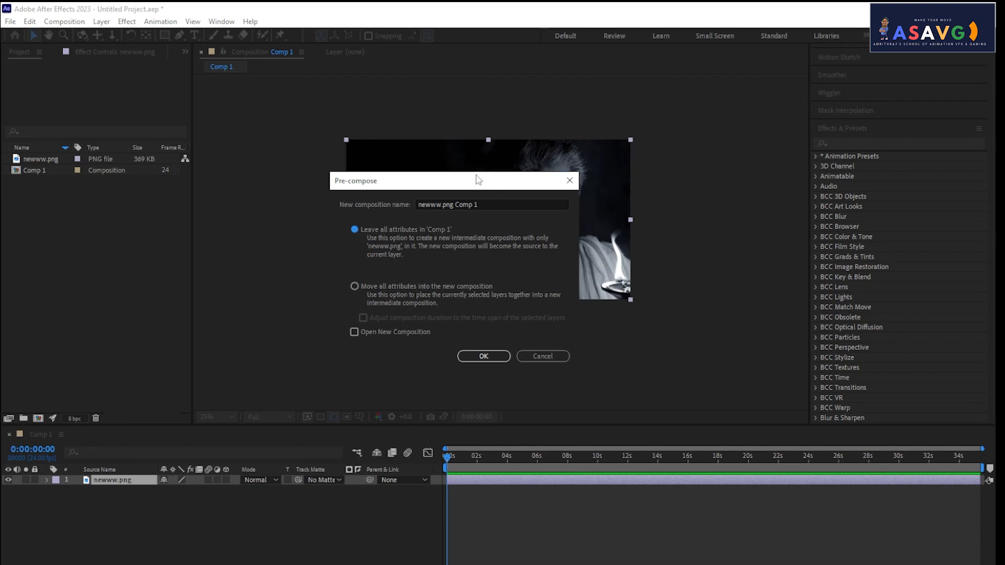
pyautogui.click(355, 287)
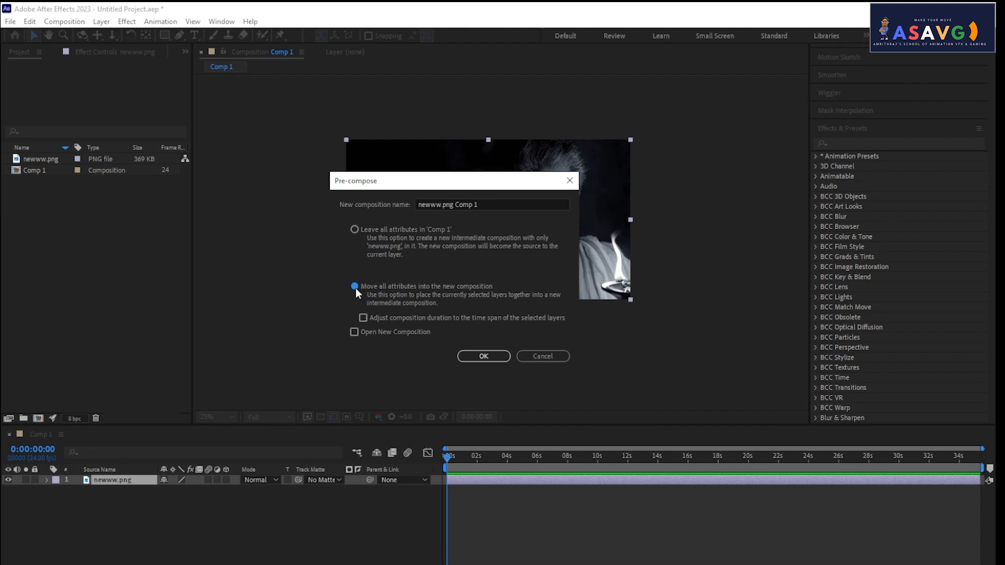
pyautogui.click(361, 230)
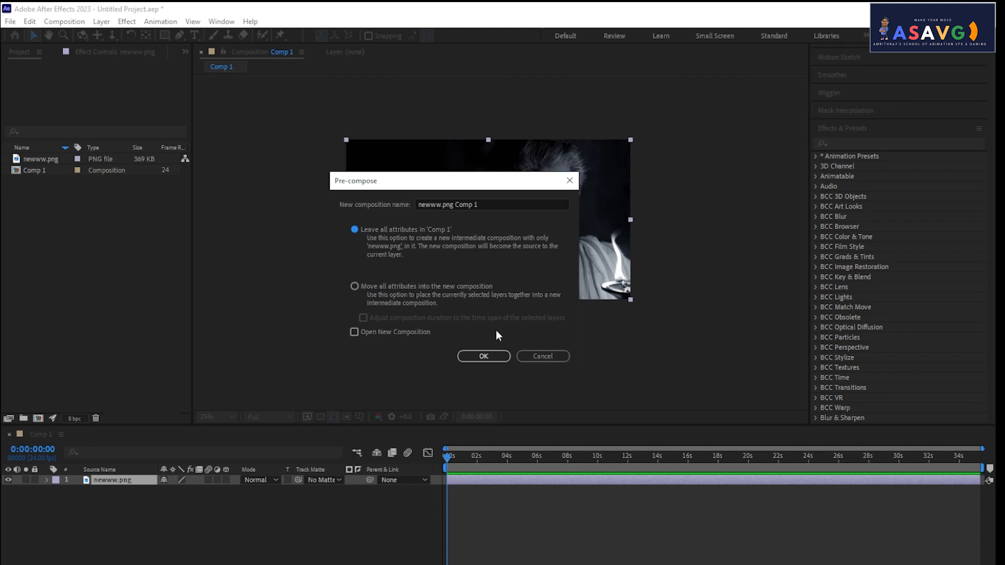
pyautogui.click(489, 358)
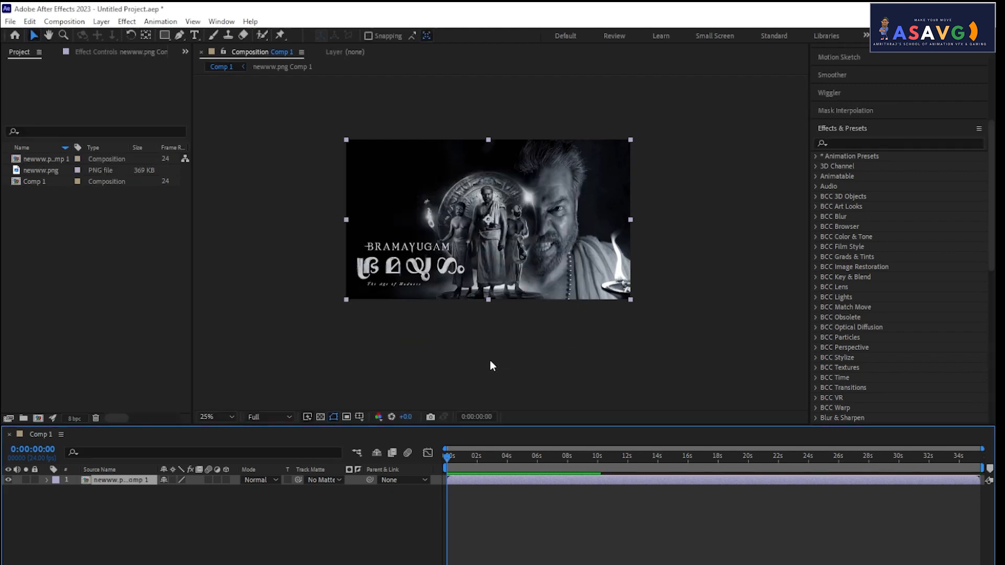
# Step: Open the nested composition newww.png Comp 1 to examine the image at 100% zoom, and return to Comp 1
pyautogui.doubleClick(109, 478)
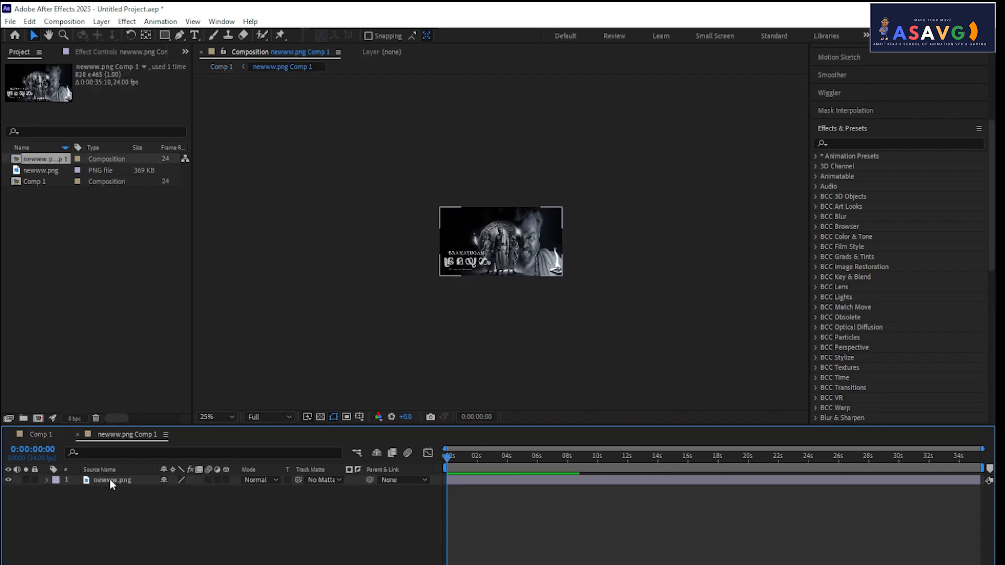
pyautogui.press('.')
pyautogui.press('.')
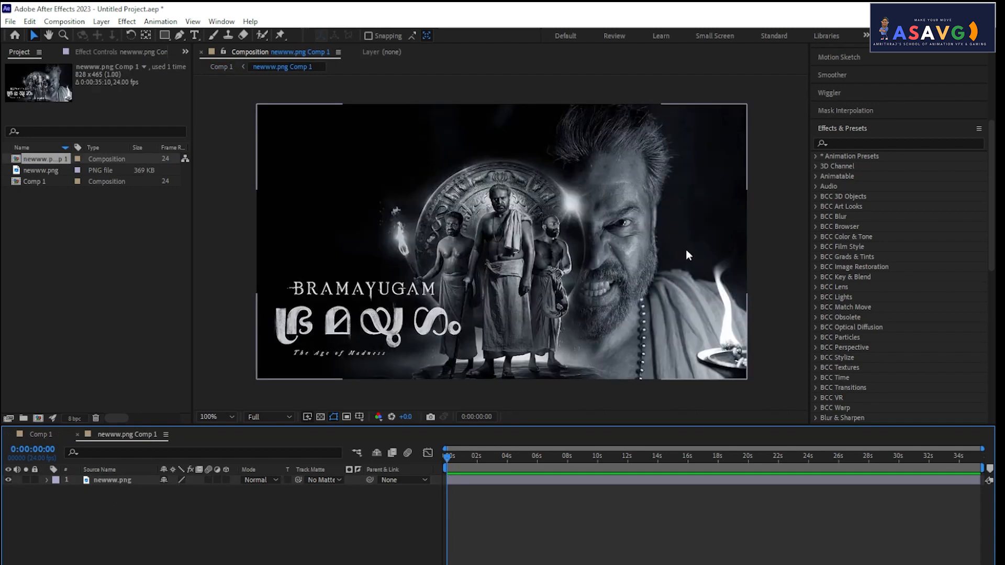
pyautogui.click(38, 437)
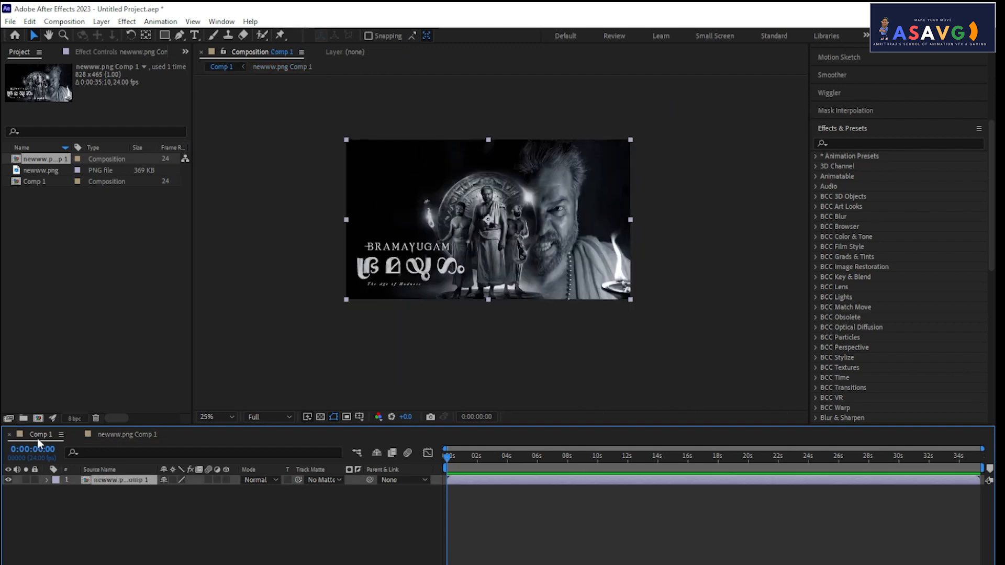
# Step: Switch back and forth between the Comp 1 and newww.png Comp 1 timelines to compare them
pyautogui.click(106, 433)
pyautogui.click(43, 433)
pyautogui.click(86, 434)
pyautogui.click(61, 433)
pyautogui.click(124, 435)
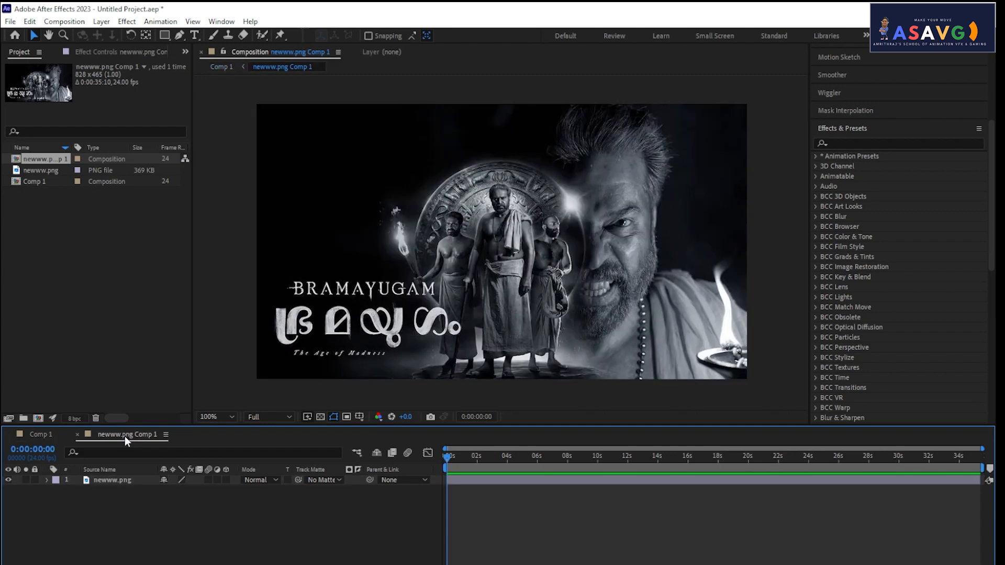
# Step: Close the newww.png Comp 1 timeline and reopen it from its layer in Comp 1 several times, returning to Comp 1
pyautogui.click(77, 434)
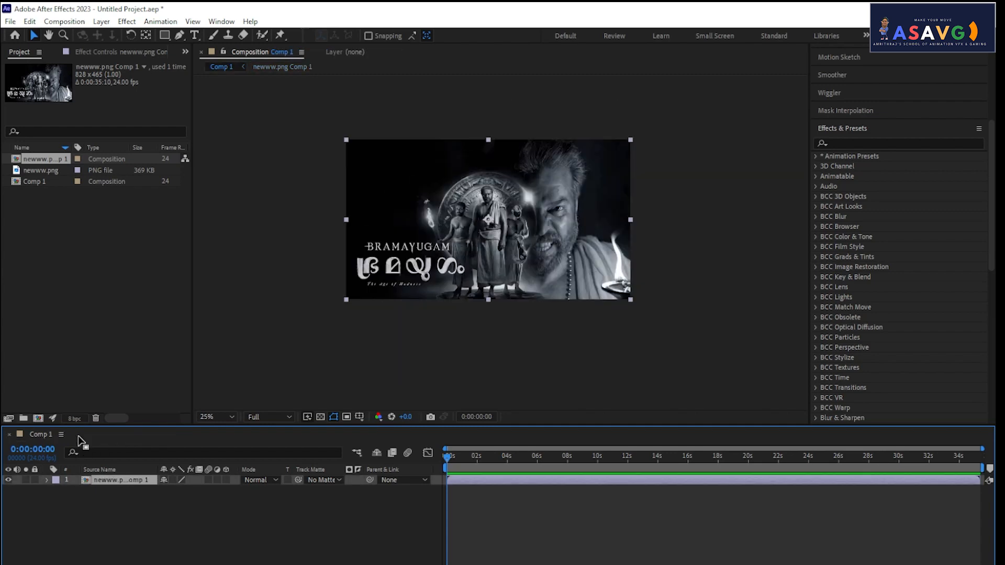
pyautogui.doubleClick(126, 480)
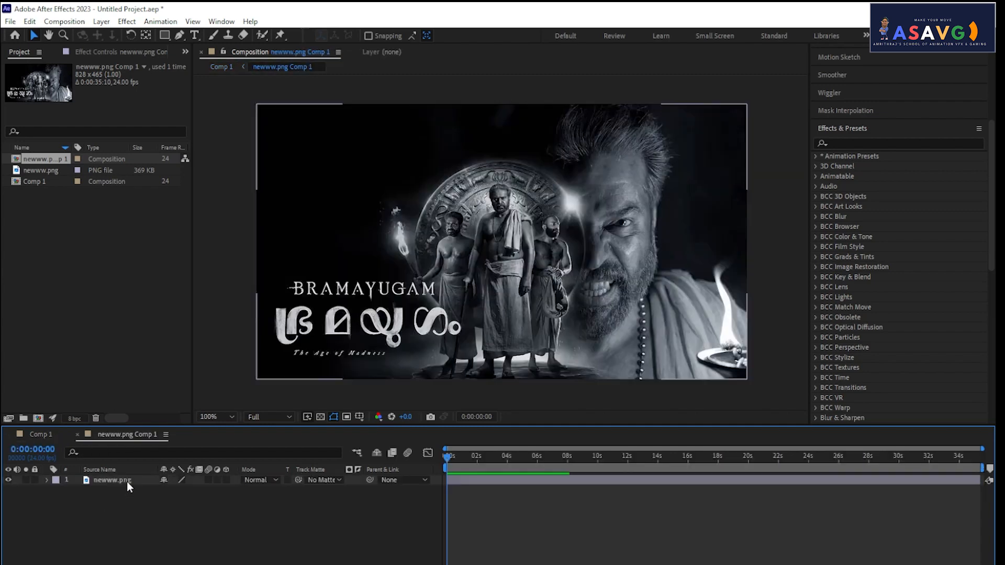
pyautogui.click(77, 434)
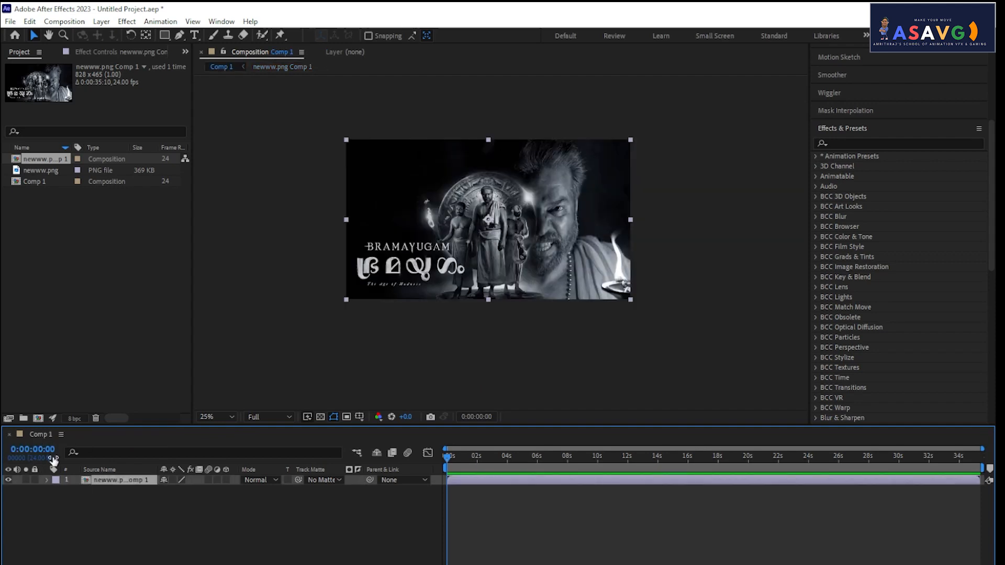
pyautogui.doubleClick(97, 480)
pyautogui.click(77, 435)
pyautogui.doubleClick(134, 480)
pyautogui.click(61, 438)
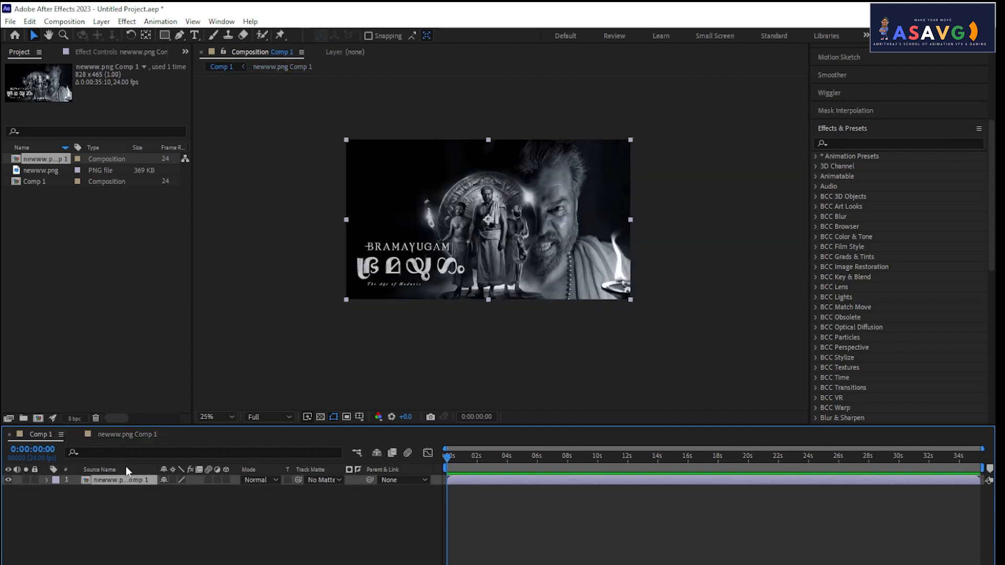
# Step: Open the nested composition newww.png Comp 1 from its layer and close the Comp 1 timeline
pyautogui.doubleClick(124, 480)
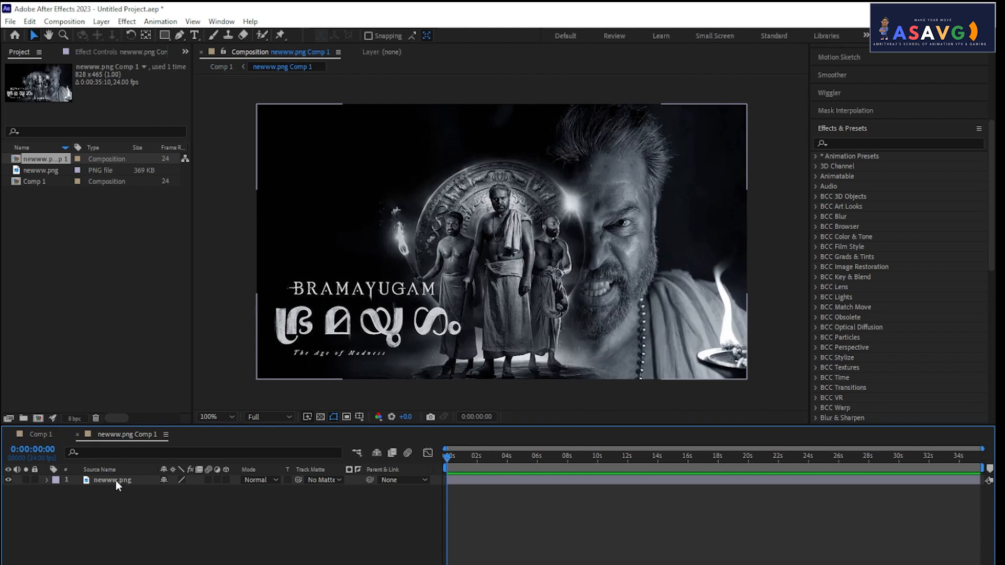
pyautogui.click(46, 434)
pyautogui.click(8, 434)
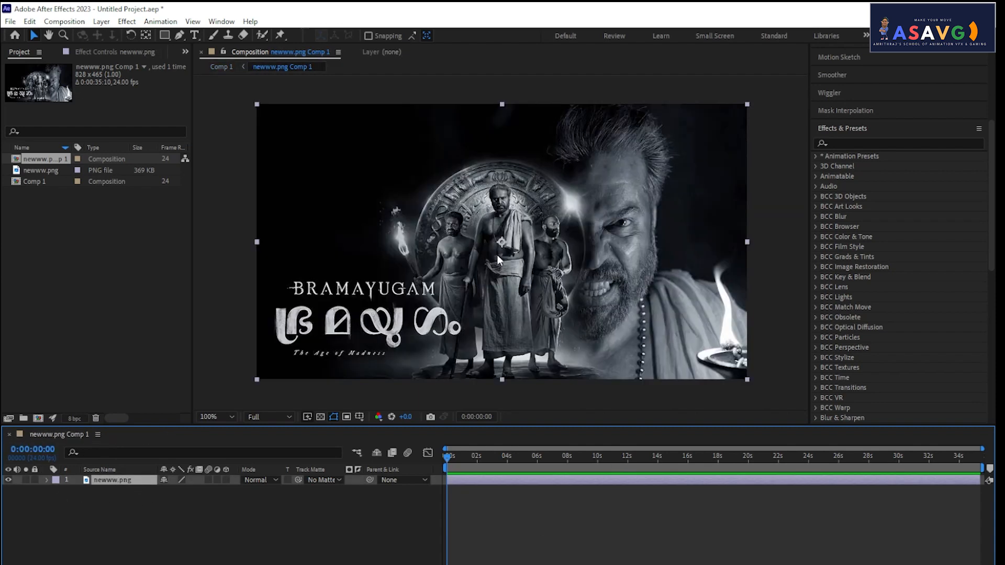
# Step: Pre-compose the newww.png layer as "newww.png Comp 2", leaving all attributes in newww.png Comp 1, and select the resulting layer
pyautogui.moveTo(510, 280); pyautogui.dragTo(501, 279)
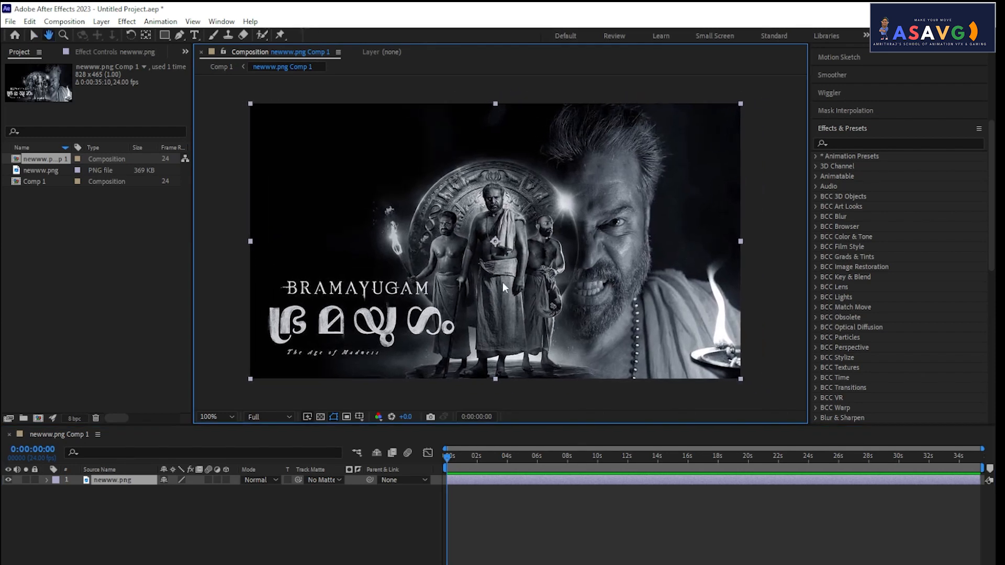
pyautogui.rightClick(121, 479)
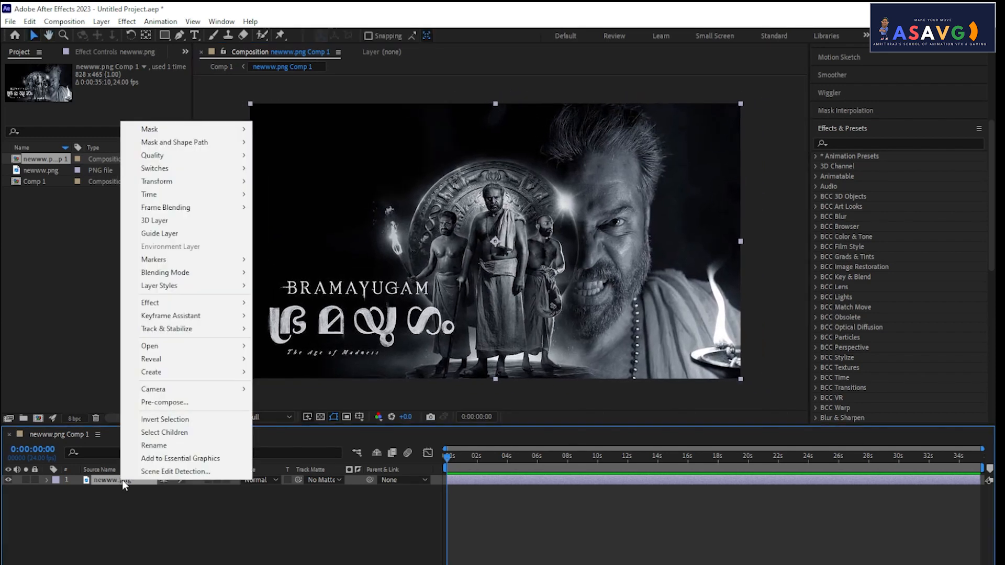
pyautogui.click(174, 404)
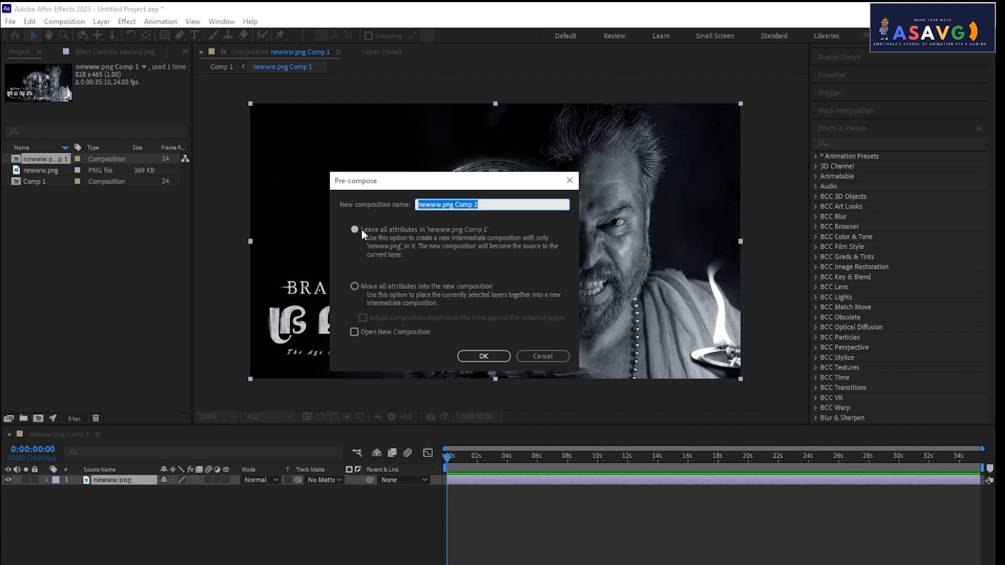
pyautogui.click(361, 229)
pyautogui.click(484, 356)
pyautogui.click(109, 510)
pyautogui.click(127, 478)
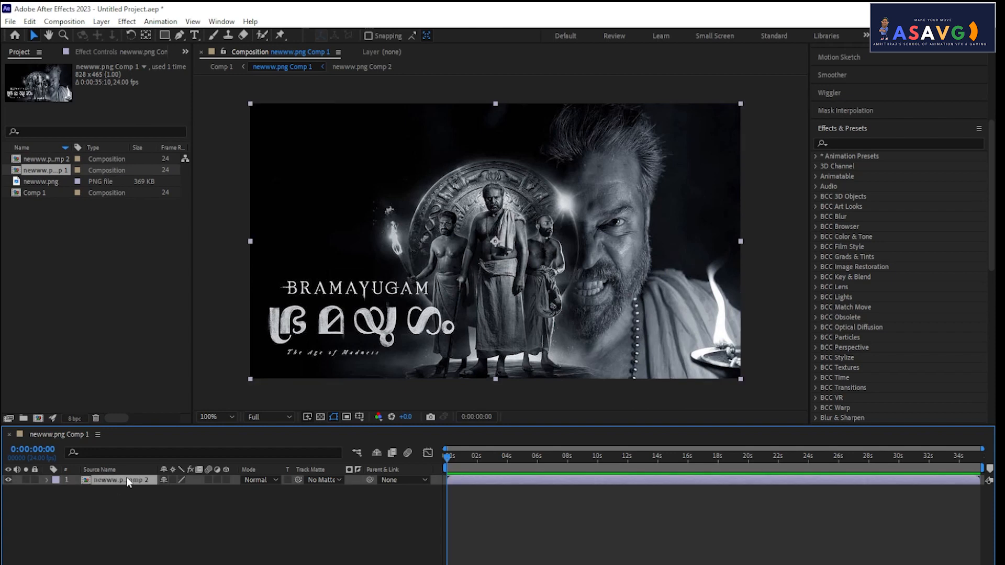
# Step: Search the effects and presets for "channel" and look through the matching effects
pyautogui.click(851, 139)
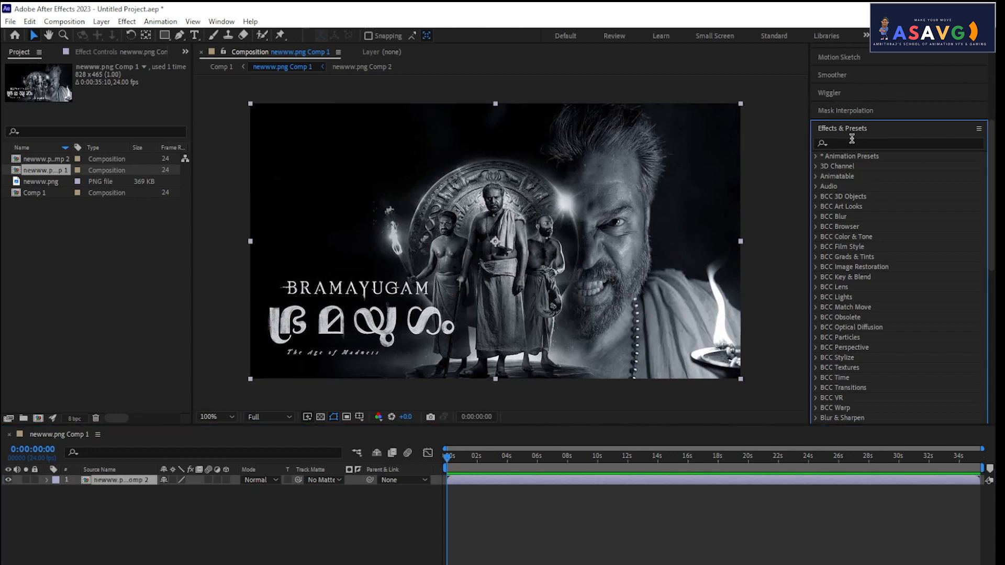
pyautogui.scroll(-4, 899, 178)
pyautogui.scroll(5, 899, 178)
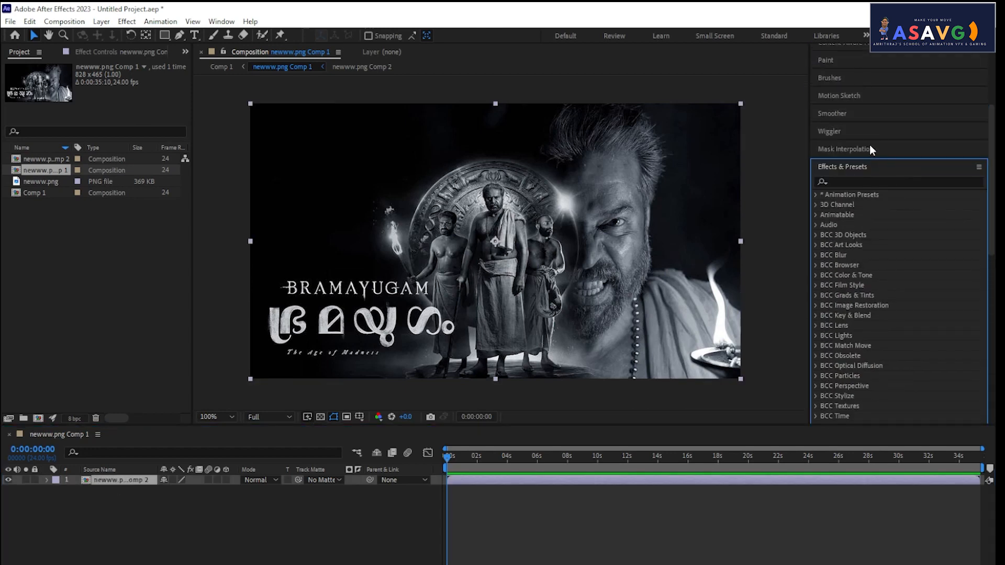
pyautogui.click(851, 178)
pyautogui.write('chan')
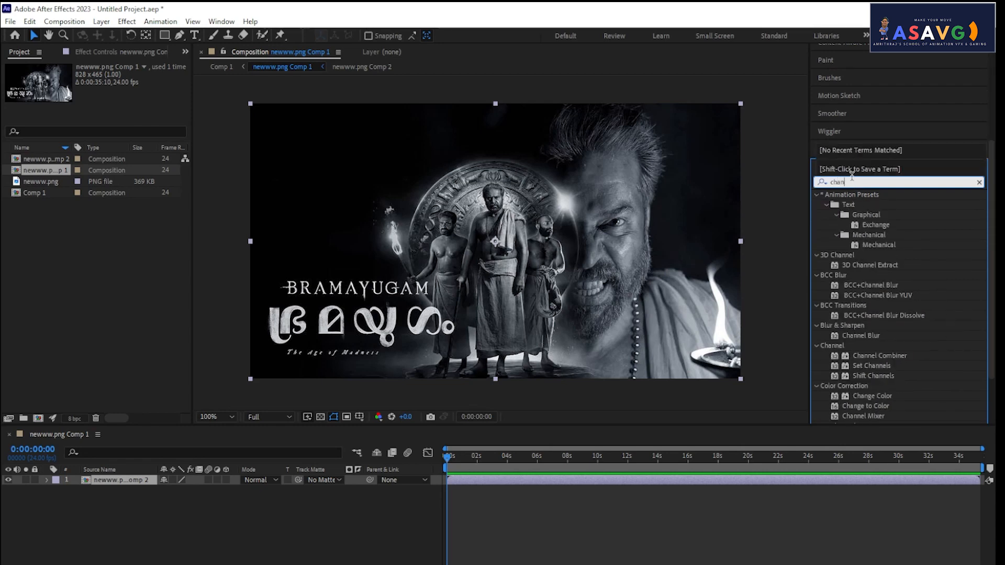
pyautogui.scroll(3, 852, 177)
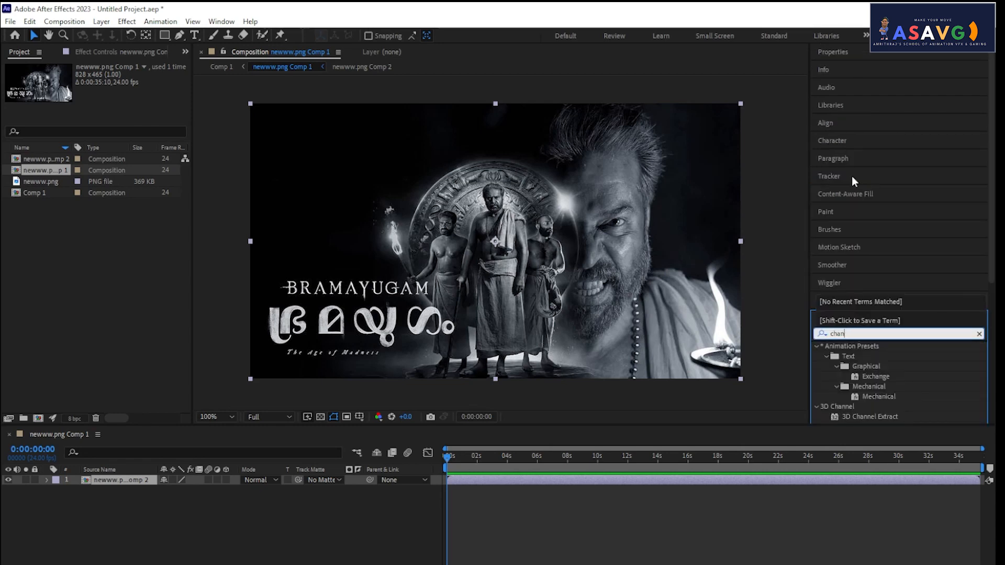
pyautogui.write('n')
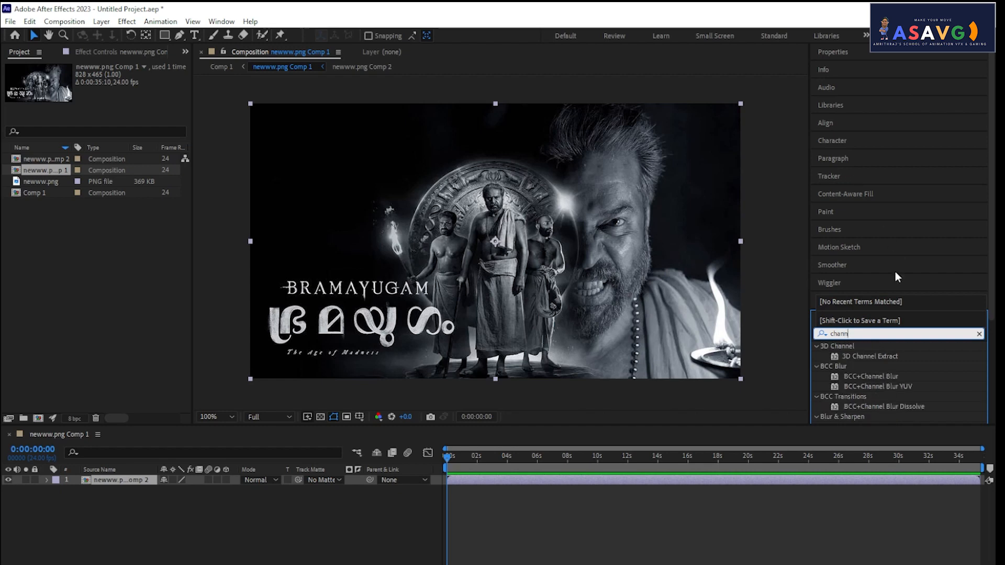
pyautogui.scroll(-3, 896, 338)
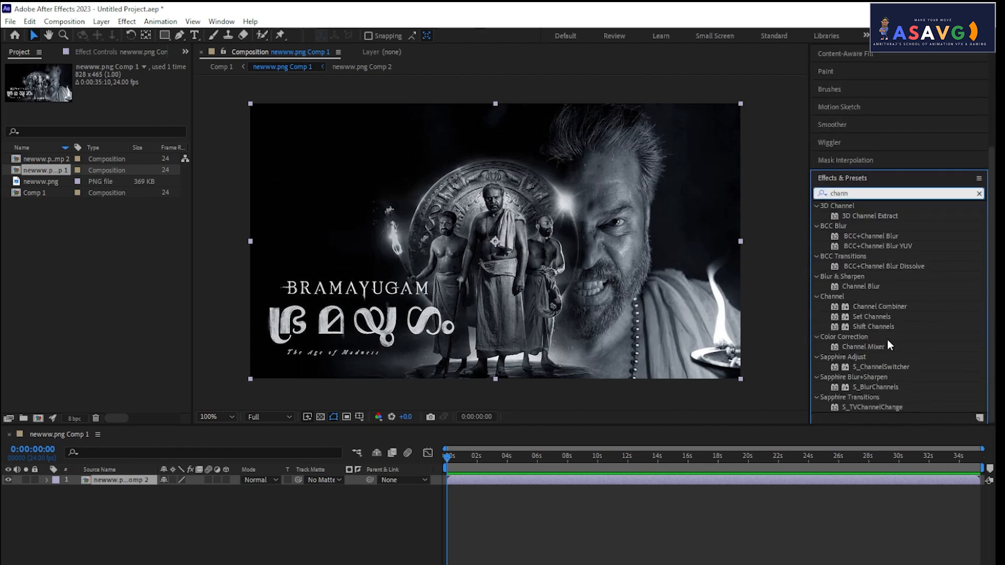
pyautogui.press('BackSpace')
pyautogui.press('BackSpace')
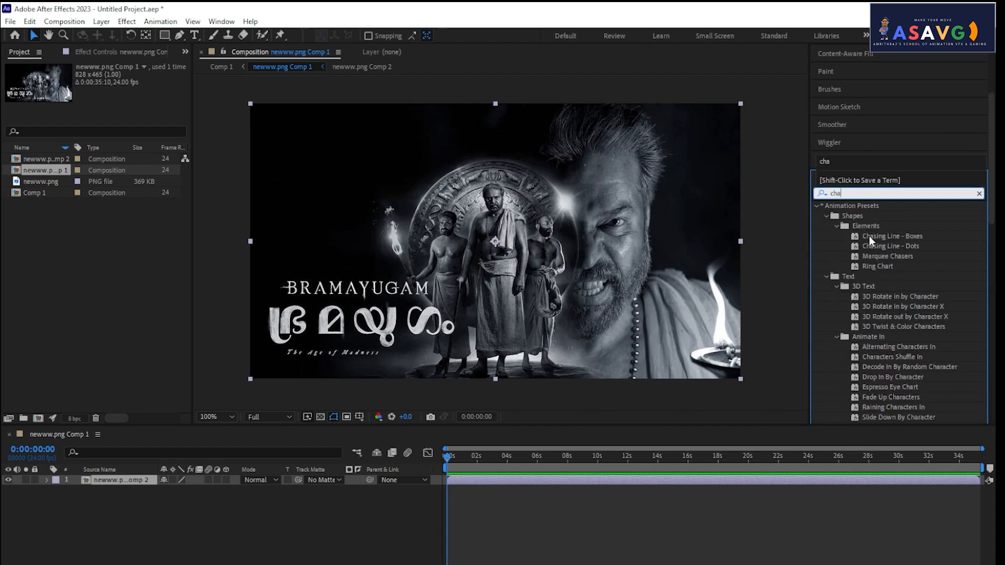
pyautogui.write('nnel')
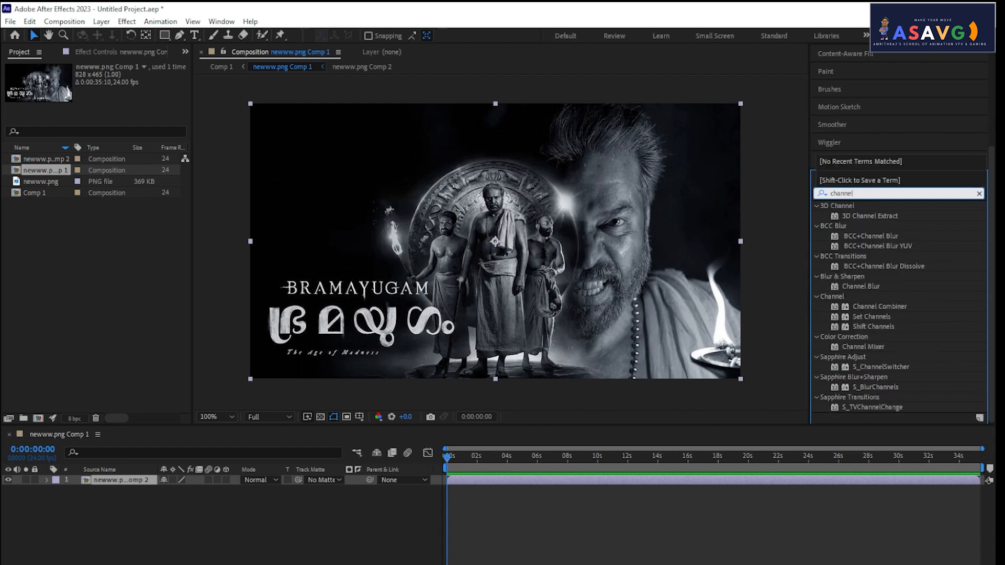
# Step: Search the effects for "extra" instead and highlight EXtractoR and 3D Channel Extract
pyautogui.hotkey('ctrl', 'a')
pyautogui.press('BackSpace')
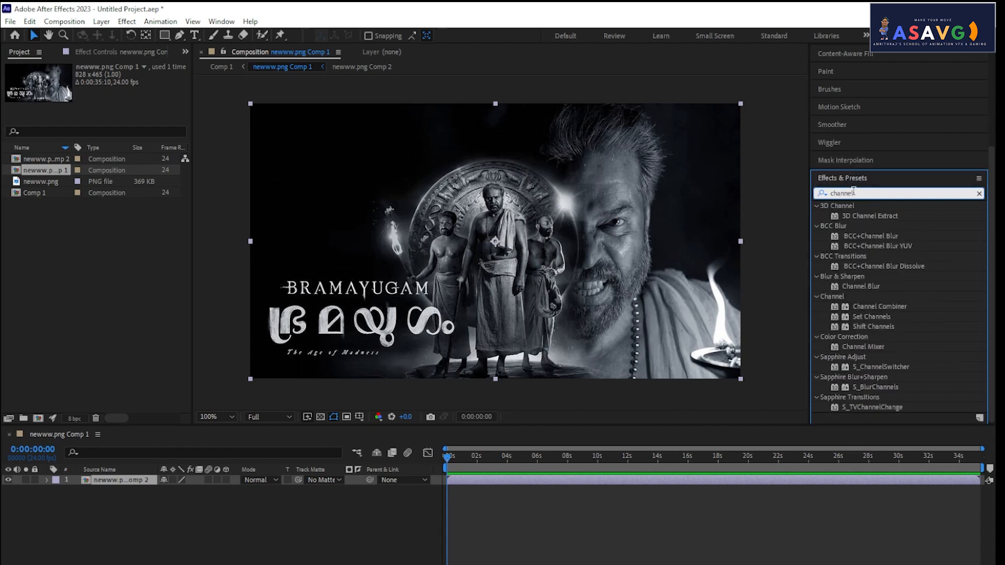
pyautogui.write('extra')
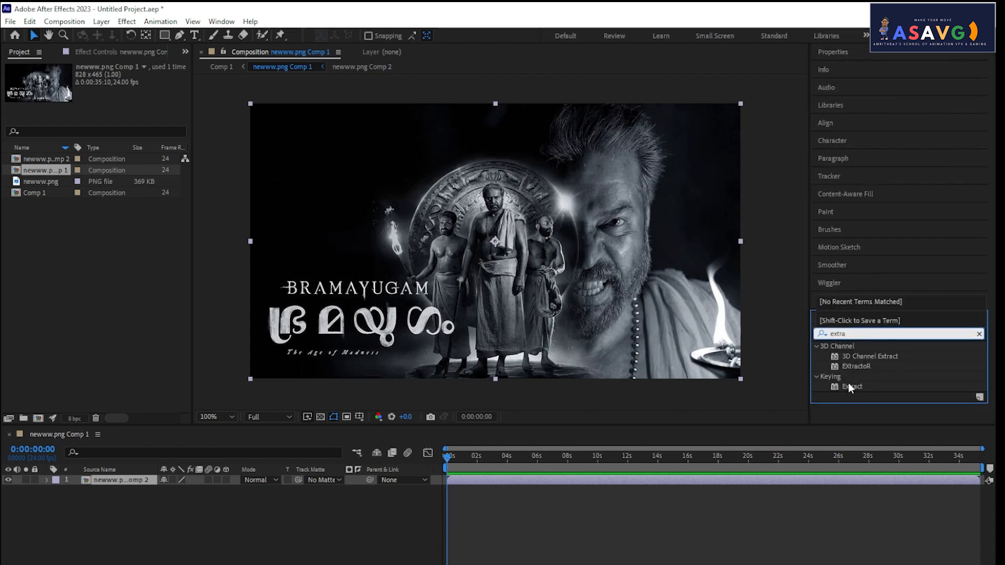
pyautogui.click(855, 368)
pyautogui.click(864, 355)
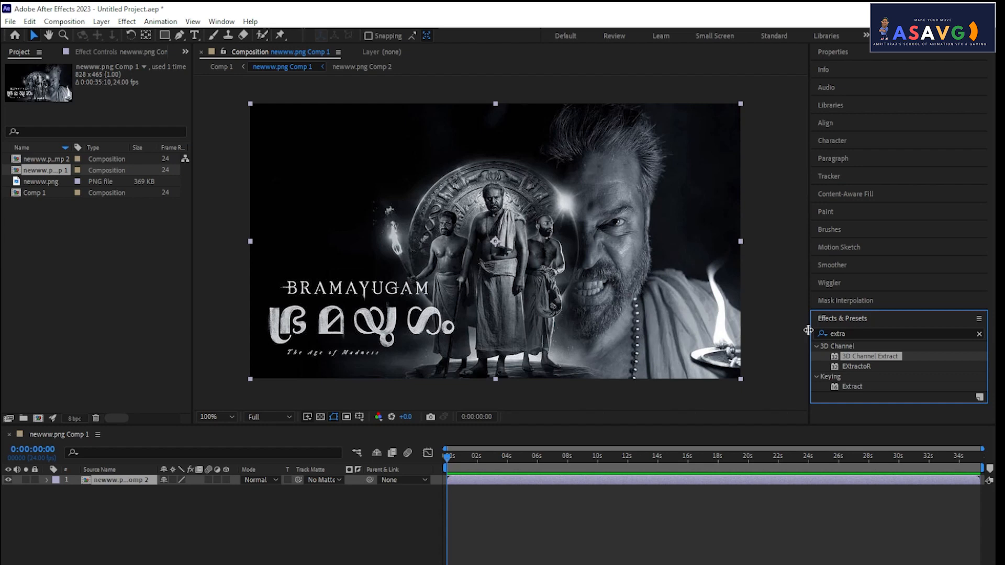
# Step: Replace the effects search term with "shif" to find the Shift Channels effect
pyautogui.moveTo(860, 333); pyautogui.dragTo(767, 334)
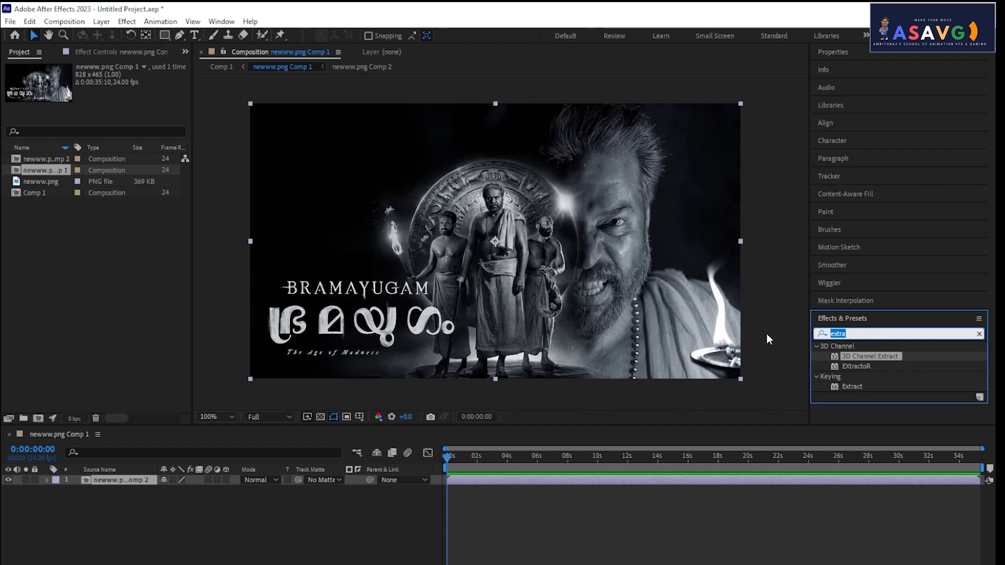
pyautogui.write('shif')
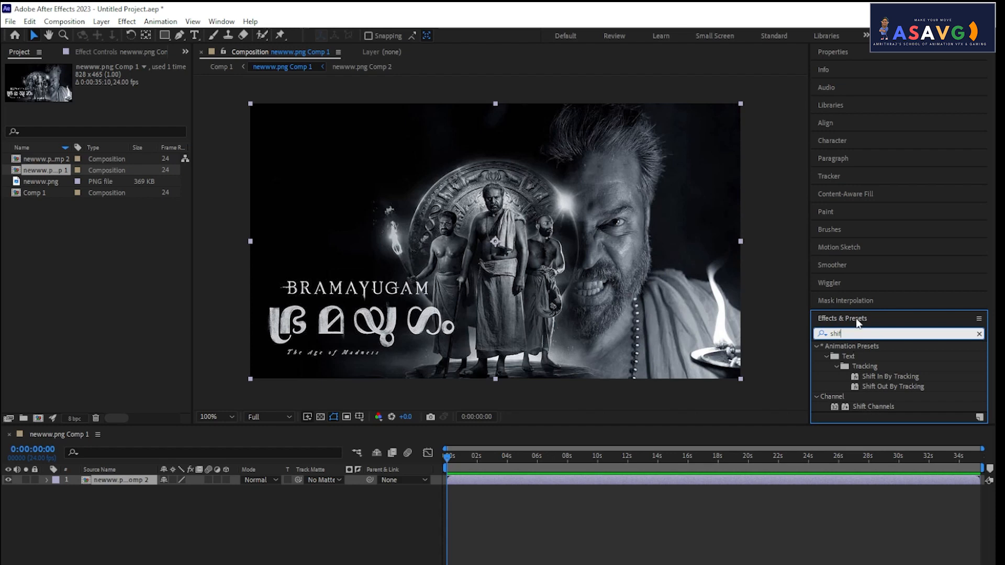
pyautogui.click(859, 342)
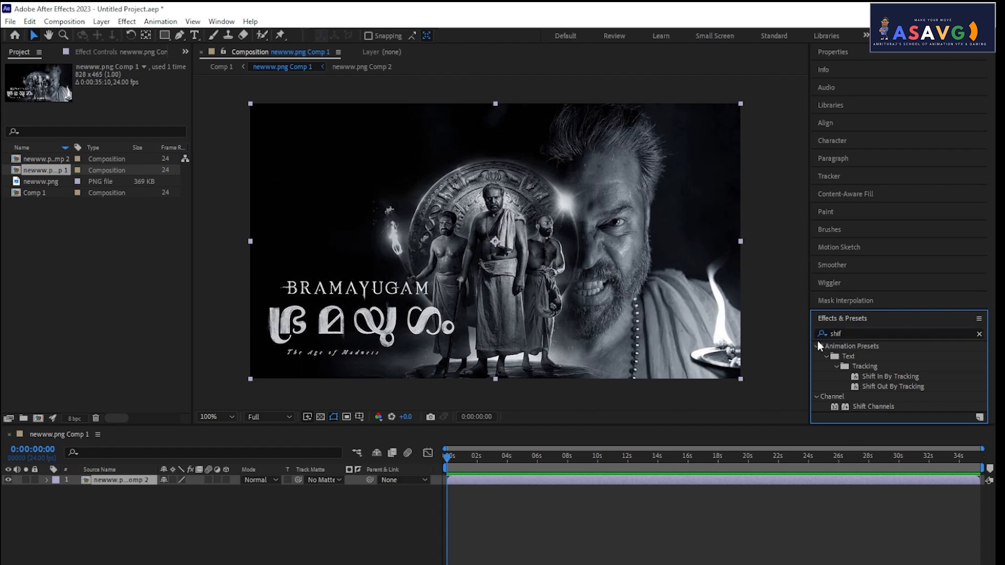
pyautogui.click(858, 331)
pyautogui.write('shi')
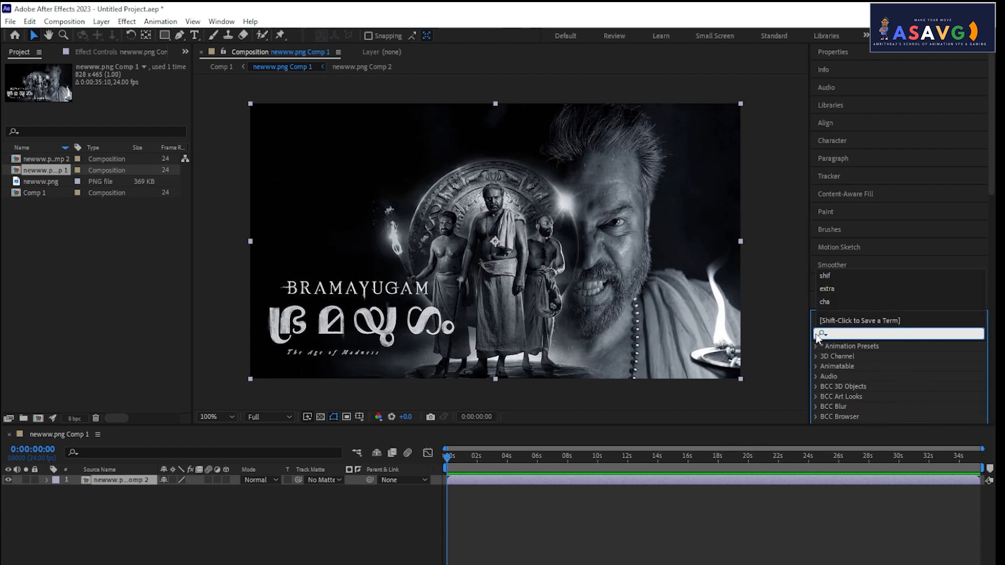
pyautogui.write('f')
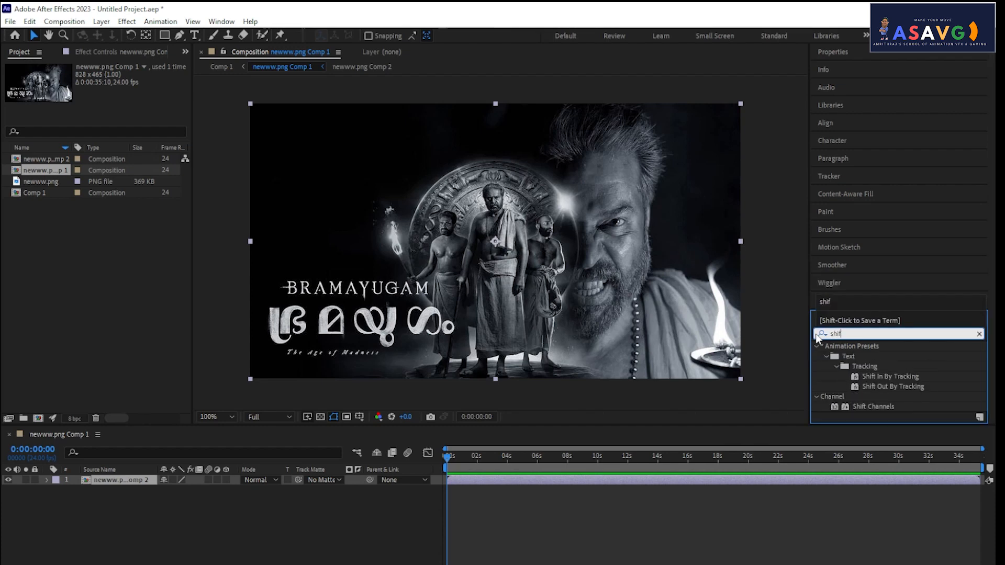
# Step: Try applying Shift Channels to the nested layer in the timeline and directly onto the image, undoing each attempt
pyautogui.click(861, 408)
pyautogui.moveTo(861, 408); pyautogui.dragTo(112, 479)
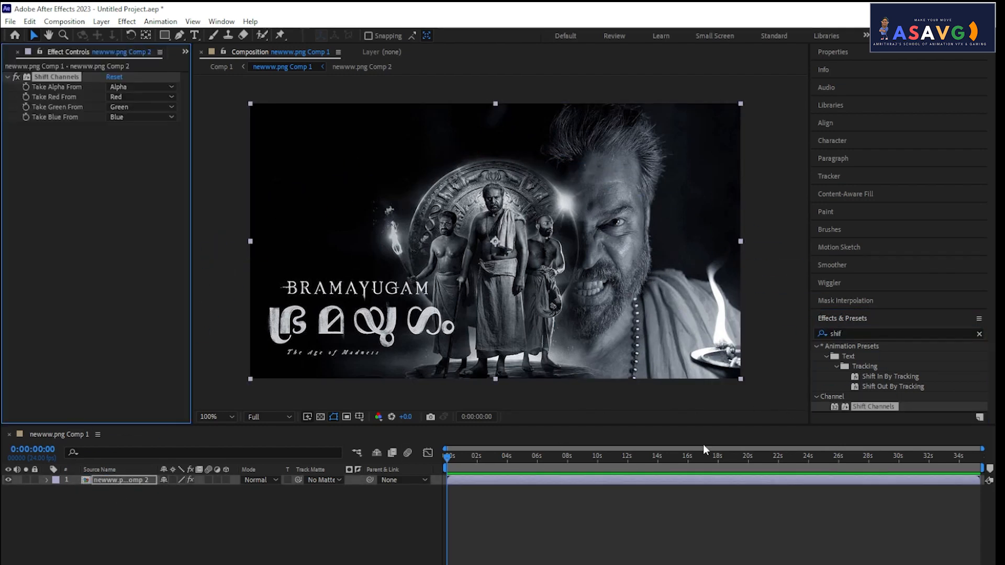
pyautogui.hotkey('ctrl', 'z')
pyautogui.moveTo(871, 408); pyautogui.dragTo(552, 297)
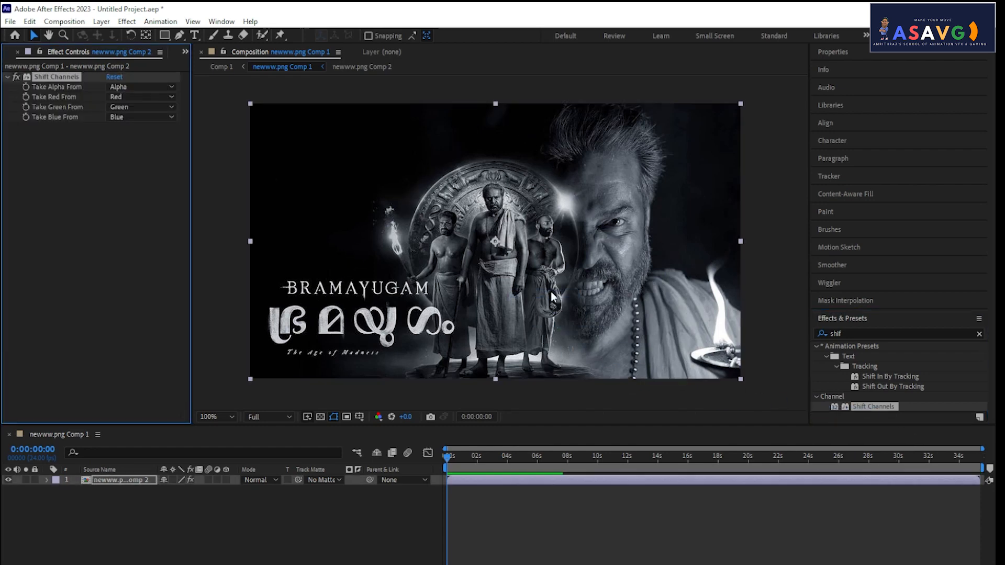
pyautogui.hotkey('ctrl', 'z')
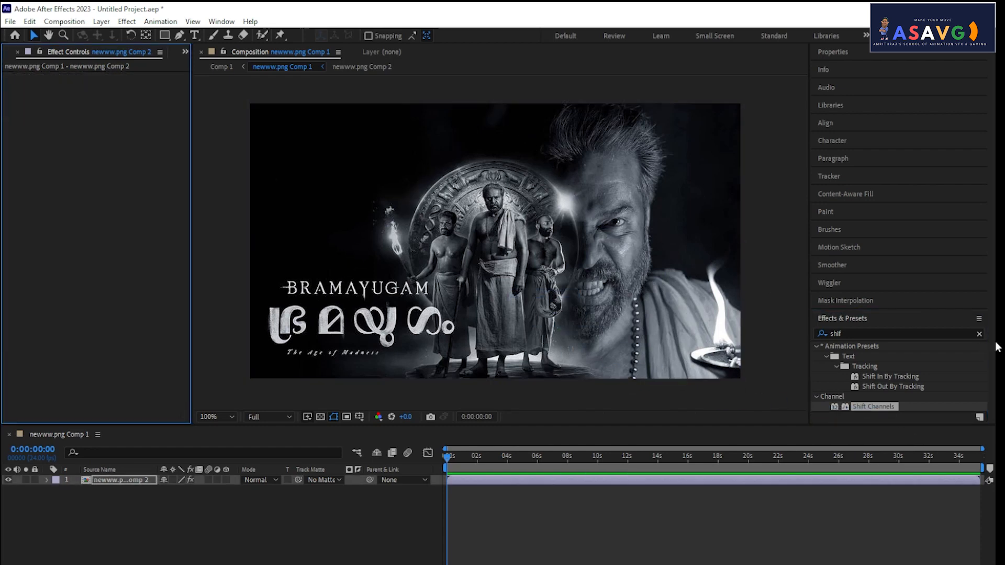
# Step: Apply Shift Channels to the newww.png Comp 2 layer, set Take Green From and Take Blue From to Full Off, and deselect the layer
pyautogui.moveTo(874, 407); pyautogui.dragTo(118, 481)
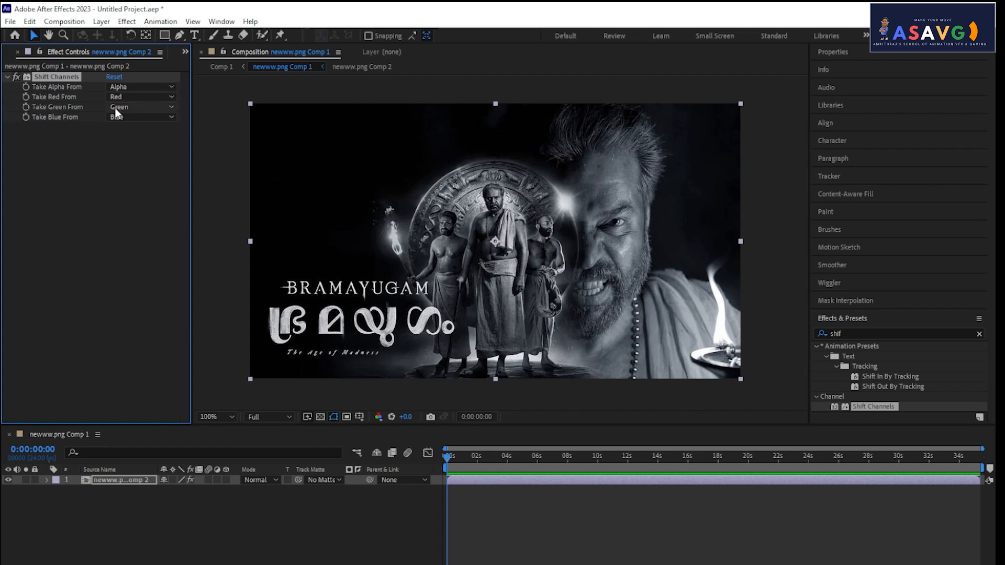
pyautogui.click(140, 106)
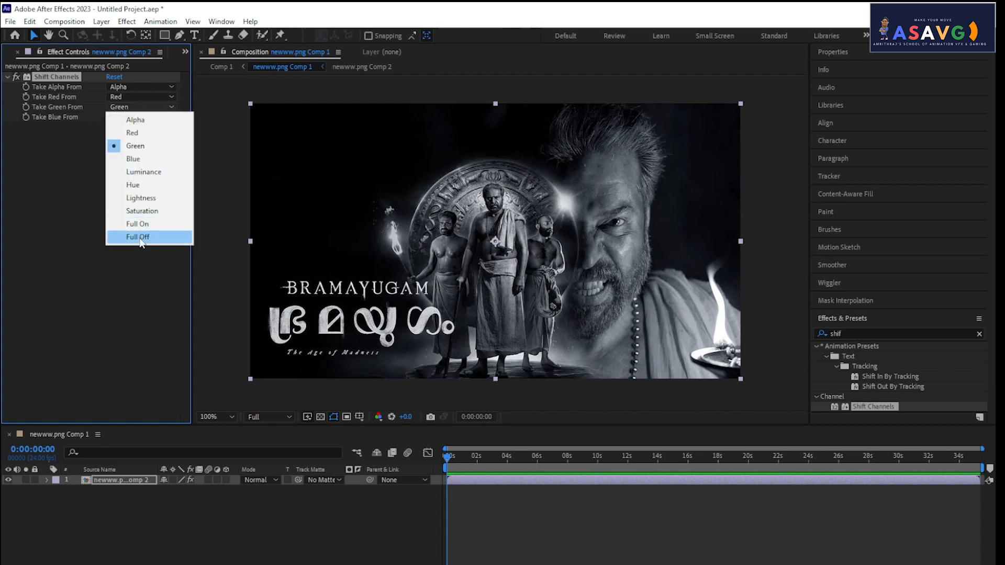
pyautogui.click(139, 237)
pyautogui.click(123, 116)
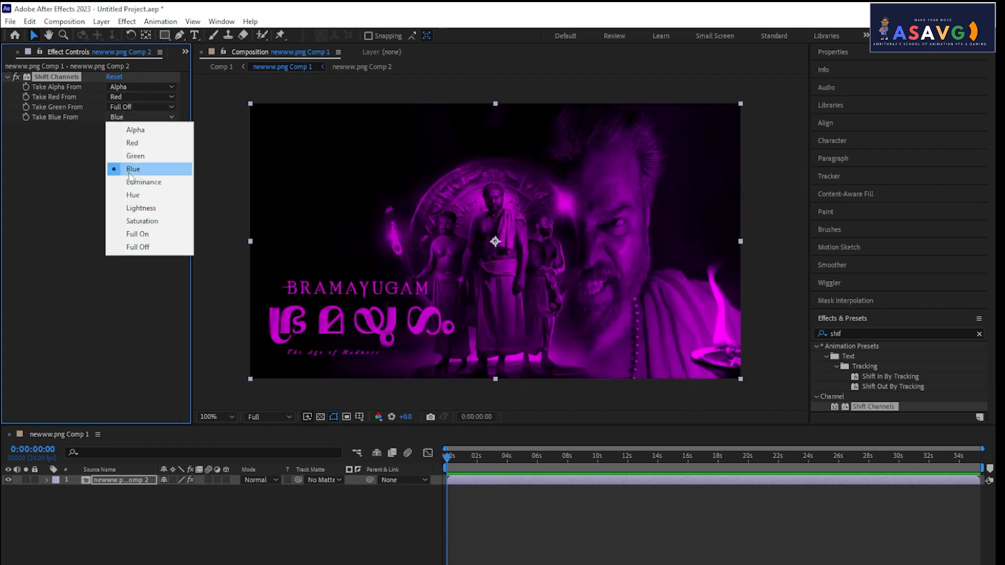
pyautogui.click(141, 242)
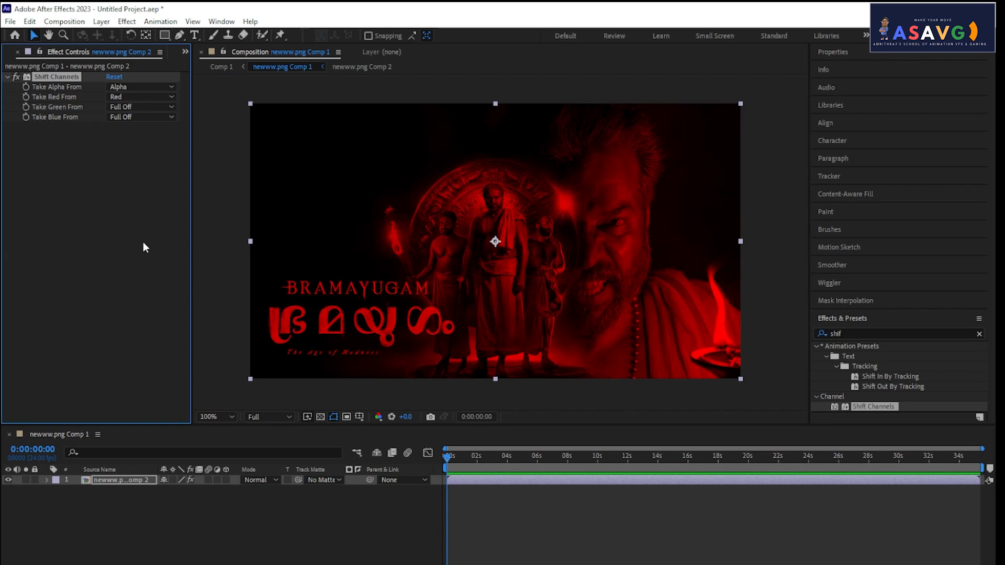
pyautogui.click(142, 497)
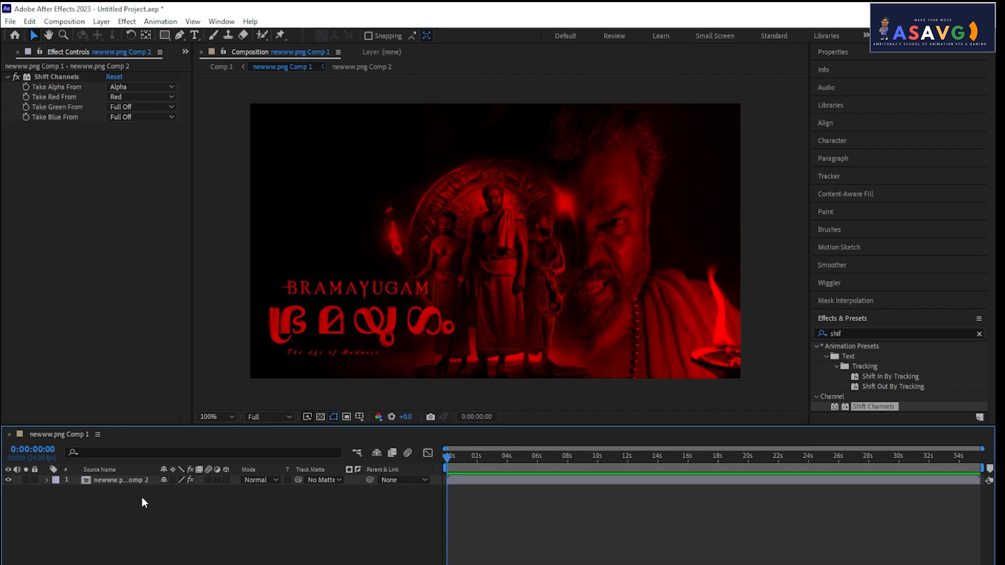
# Step: Rename the newww.png Comp 2 layer as RED and deselect it
pyautogui.click(114, 482)
pyautogui.press('Return')
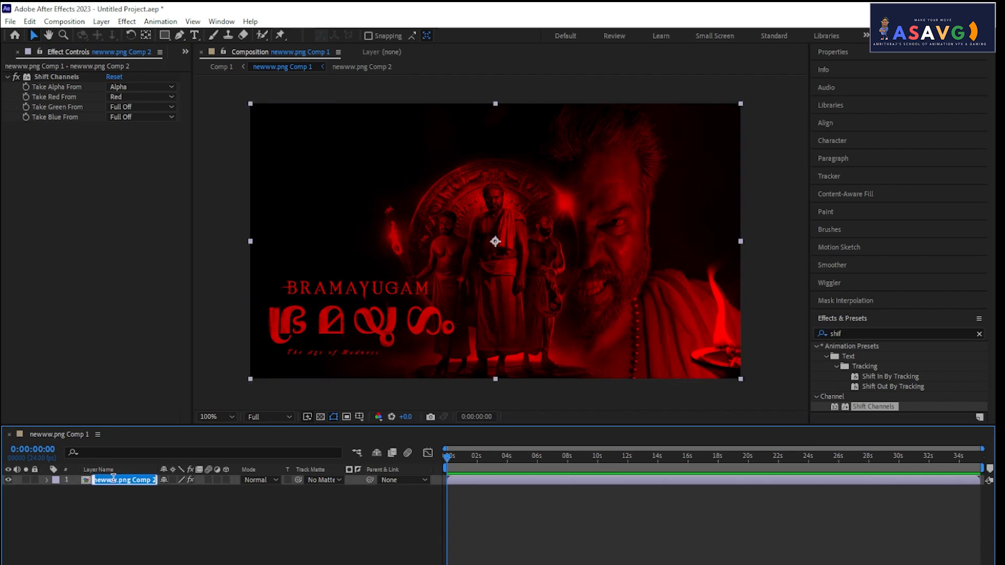
pyautogui.write('RED')
pyautogui.press('Return')
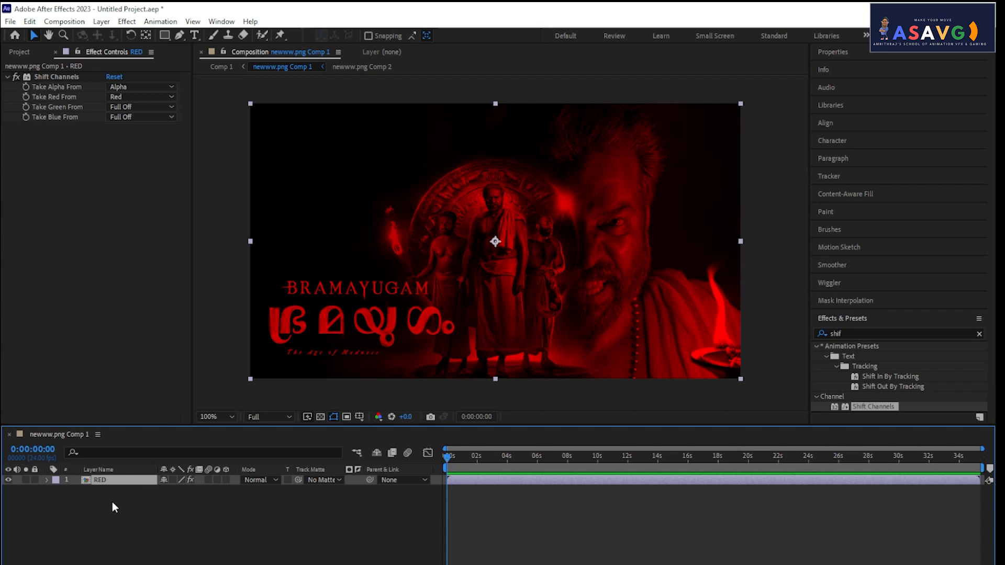
pyautogui.click(104, 494)
# Step: Duplicate the RED layer, rename the copy GREEN, and delete that copy
pyautogui.click(104, 481)
pyautogui.hotkey('ctrl', 'd')
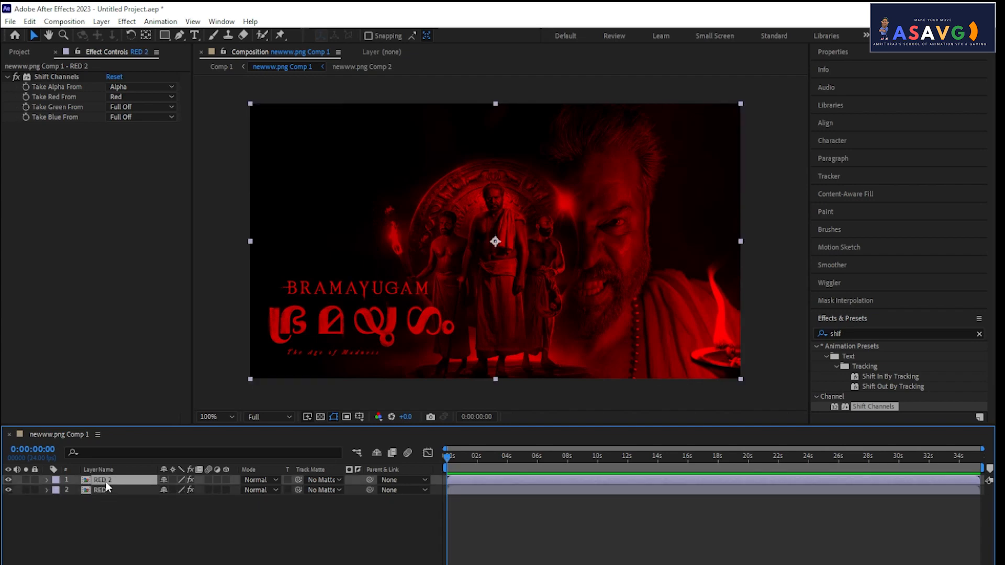
pyautogui.press('Return')
pyautogui.press('Return')
pyautogui.press('Return')
pyautogui.write('GREEN')
pyautogui.press('Return')
pyautogui.click(122, 479)
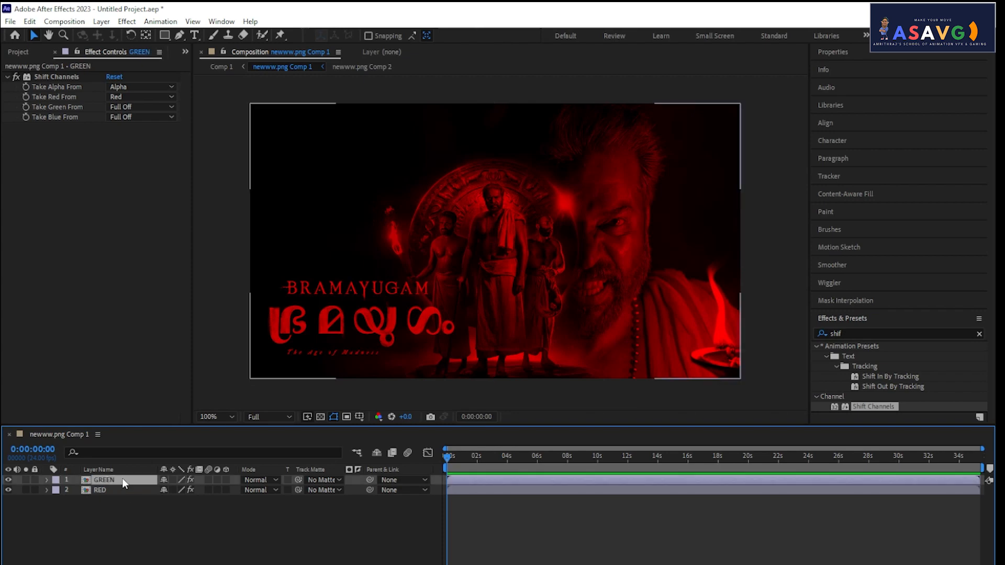
pyautogui.press('Delete')
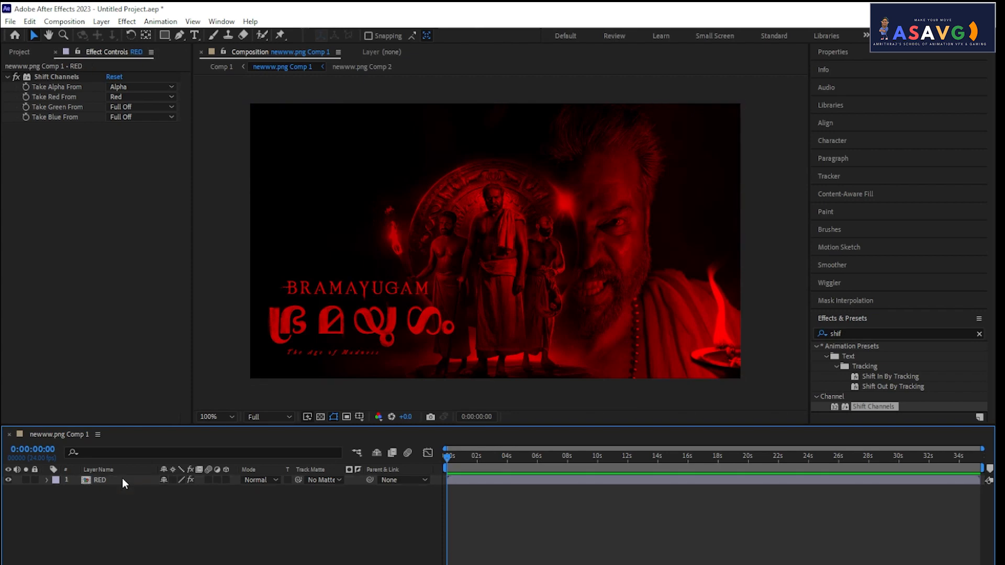
# Step: Try duplicating RED again with the copy named GREEN, and undo both the renaming and the duplication
pyautogui.click(121, 478)
pyautogui.hotkey('ctrl', 'd')
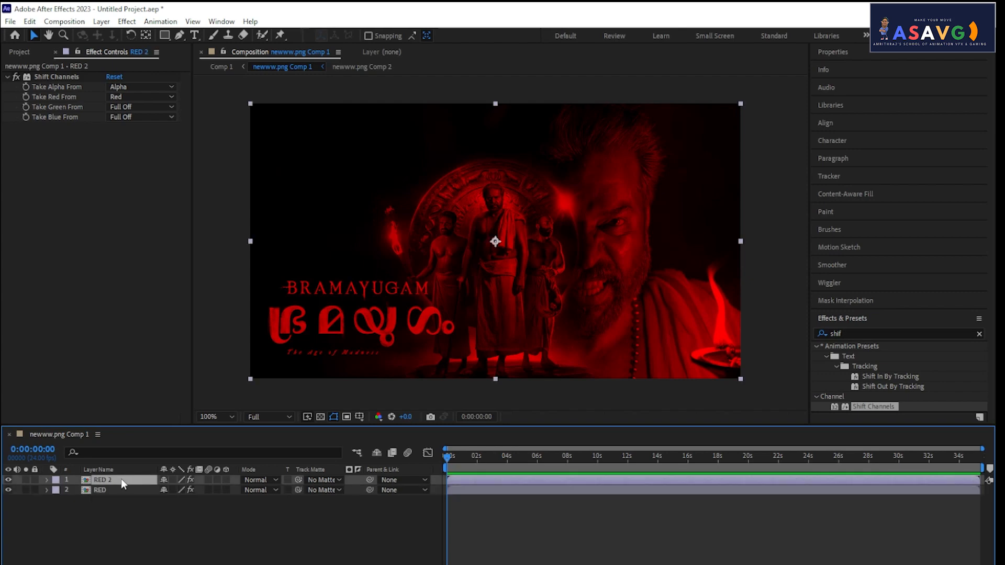
pyautogui.press('Return')
pyautogui.write('GREEN')
pyautogui.press('Return')
pyautogui.hotkey('ctrl', 'z')
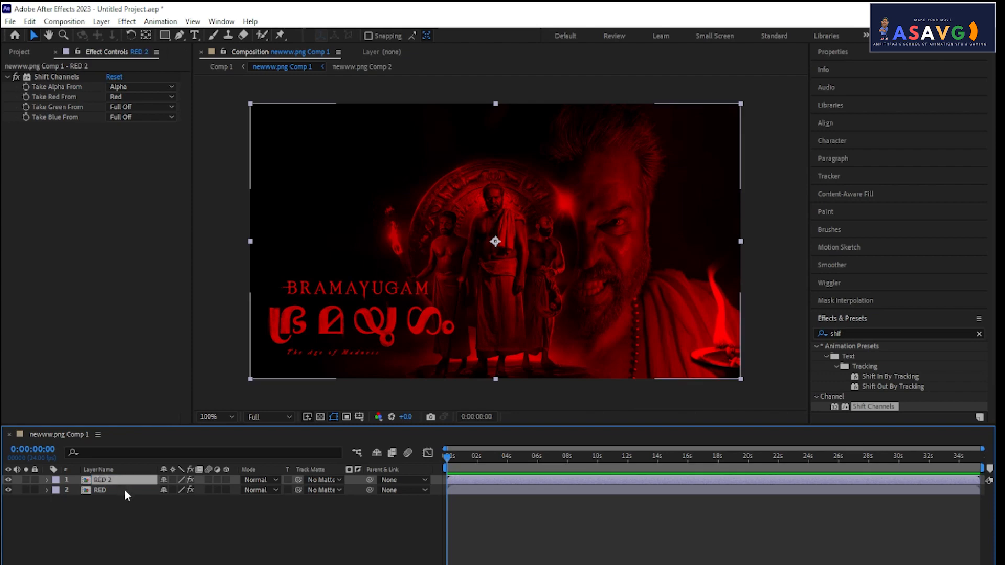
pyautogui.hotkey('ctrl', 'z')
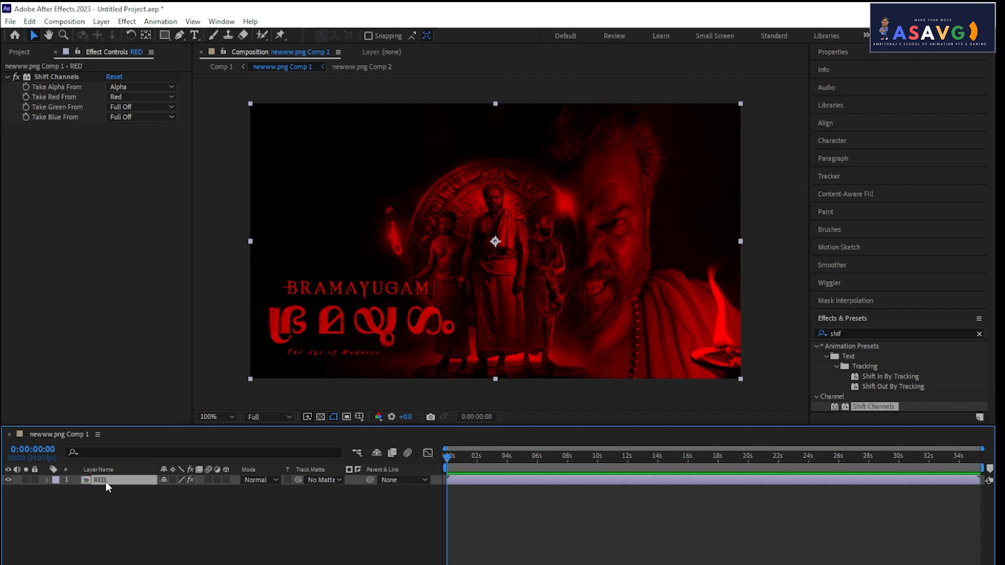
# Step: Duplicate the RED layer under the name GREEEN and hide the original RED layer
pyautogui.hotkey('ctrl', 'd')
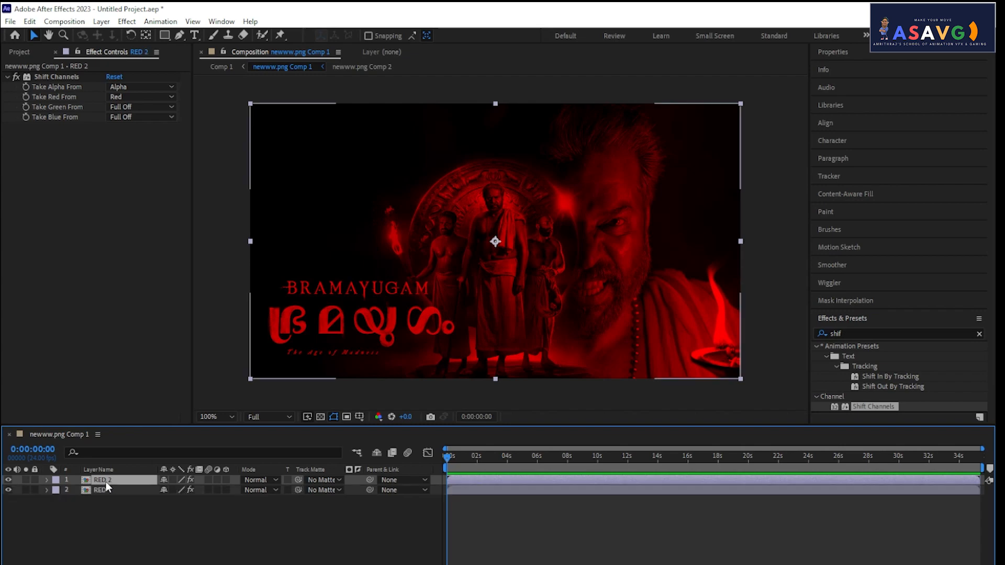
pyautogui.press('Return')
pyautogui.write('GREEEN')
pyautogui.press('Return')
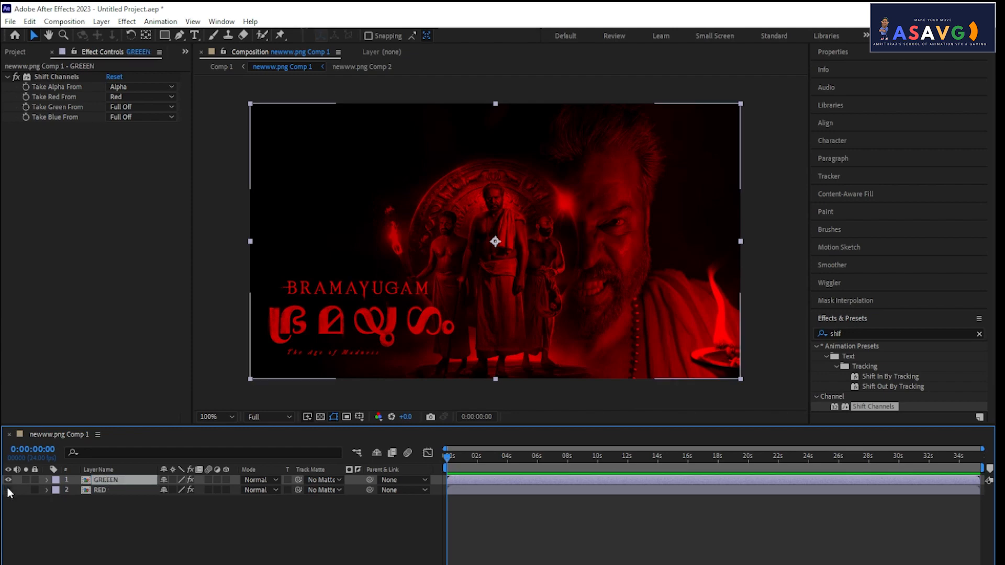
pyautogui.click(8, 490)
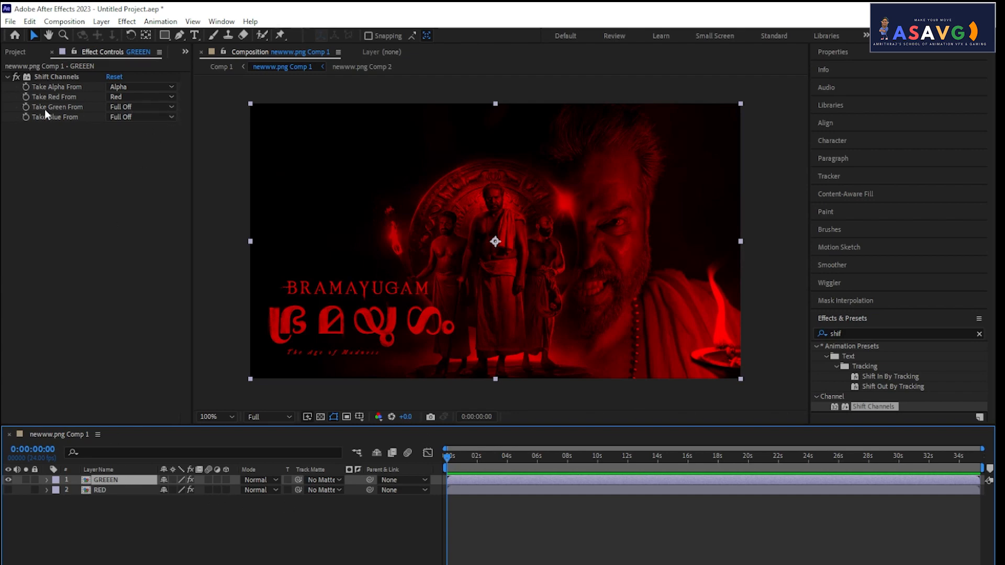
# Step: In the GREEEN layer's Shift Channels effect, set Take Green From to Green and Take Red From to Full Off
pyautogui.click(142, 106)
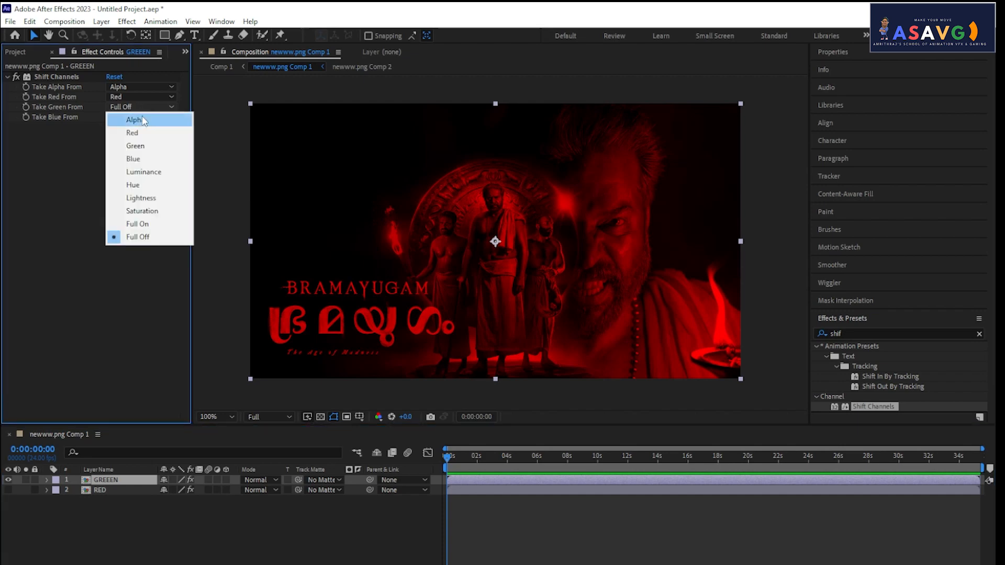
pyautogui.click(148, 143)
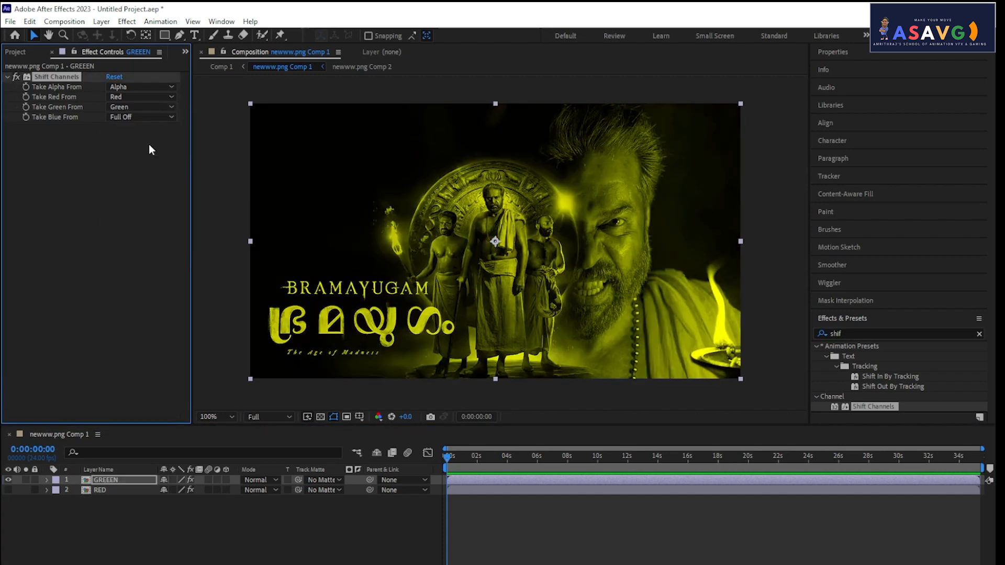
pyautogui.click(127, 96)
pyautogui.click(147, 231)
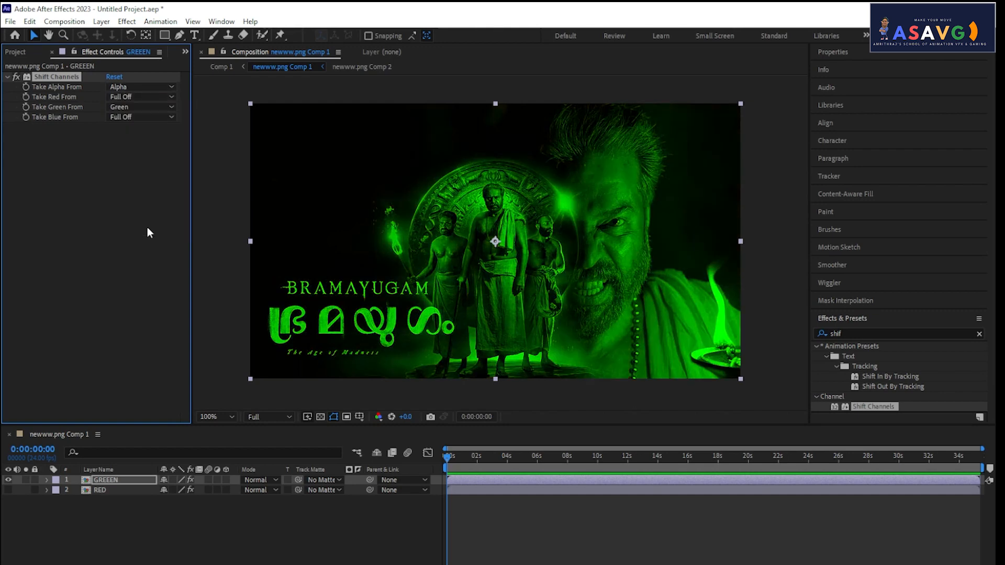
# Step: Compare the GREEEN and RED layers by toggling their visibility, leaving only GREEEN shown and selected
pyautogui.click(8, 490)
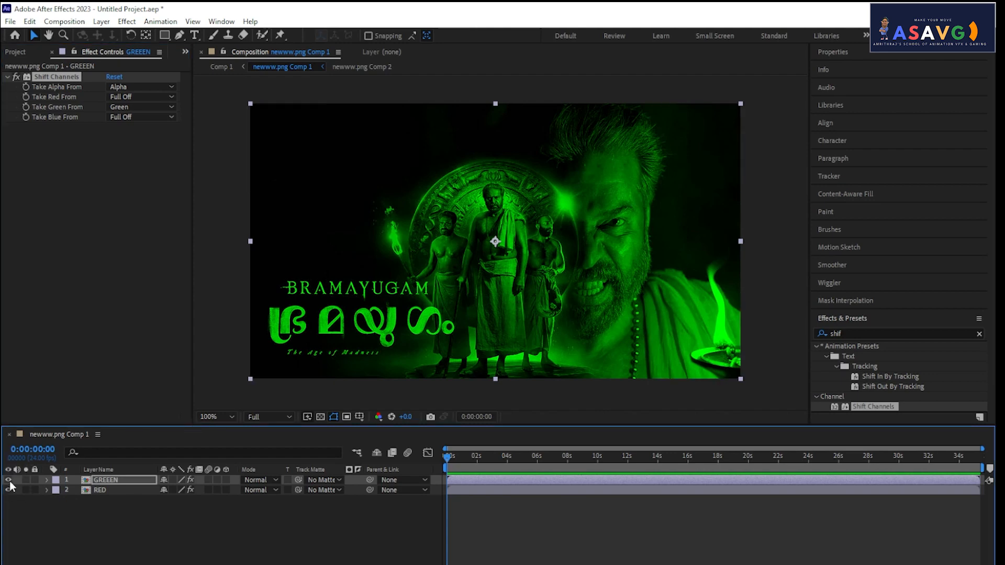
pyautogui.click(9, 481)
pyautogui.click(9, 481)
pyautogui.click(8, 489)
pyautogui.click(9, 480)
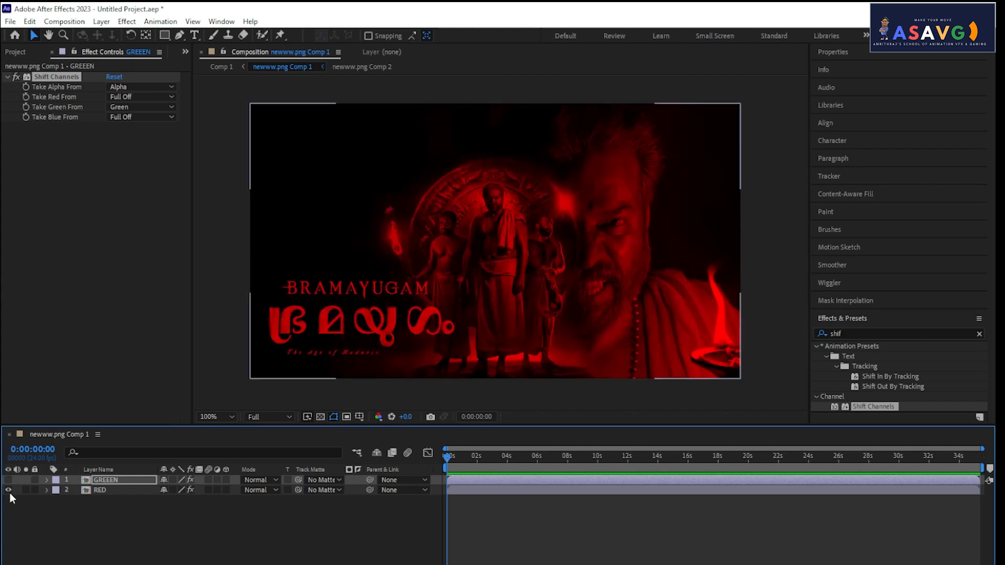
pyautogui.click(9, 491)
pyautogui.click(8, 491)
pyautogui.click(101, 479)
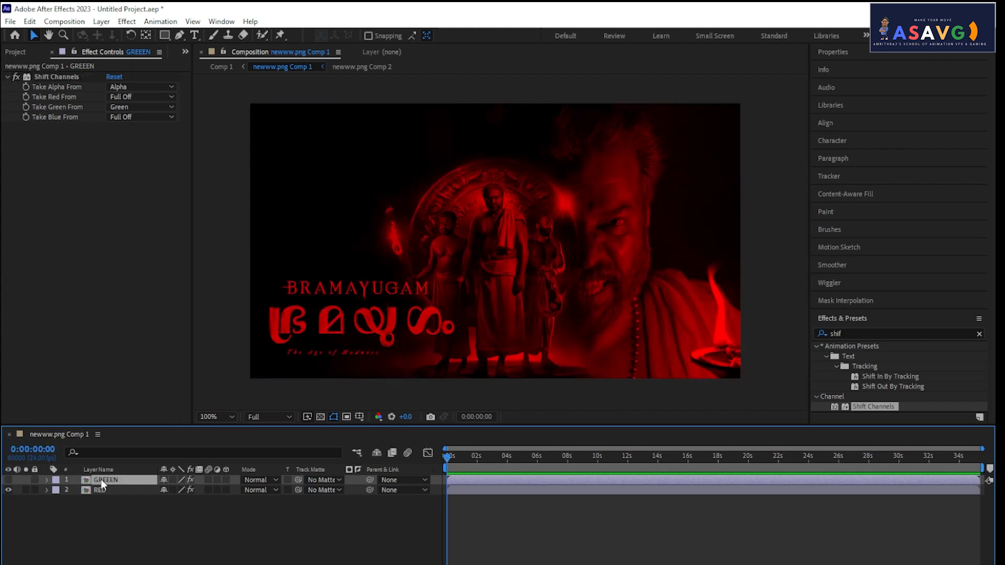
pyautogui.click(8, 490)
pyautogui.click(8, 480)
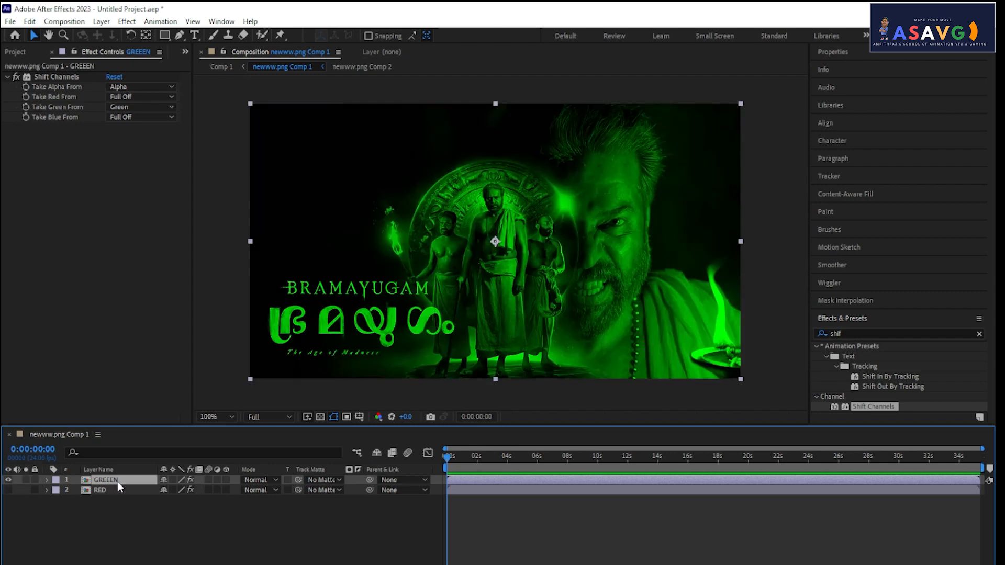
# Step: Duplicate the GREEEN layer under the name blue and hide the original GREEEN layer
pyautogui.hotkey('ctrl', 'd')
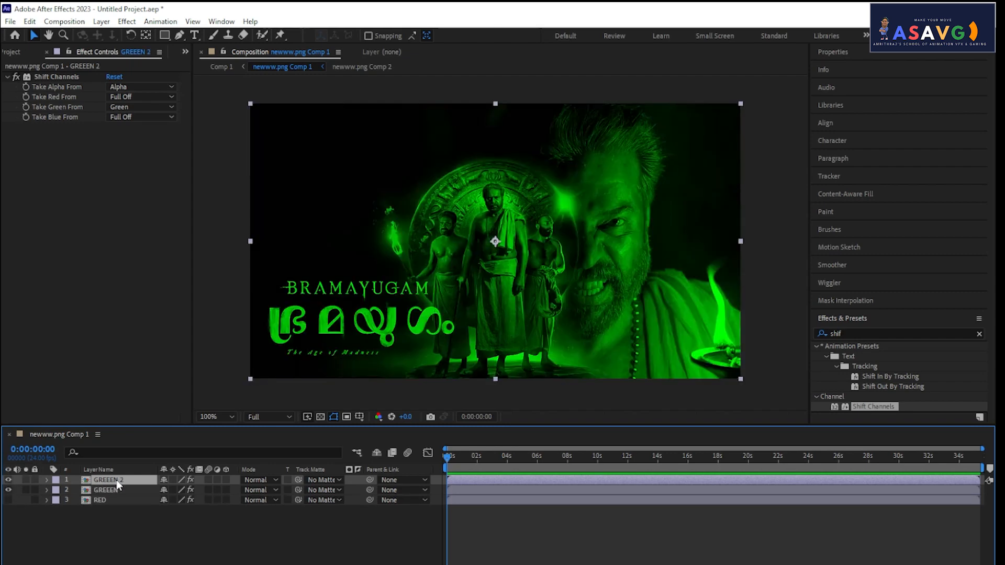
pyautogui.press('Return')
pyautogui.write('blue')
pyautogui.press('Return')
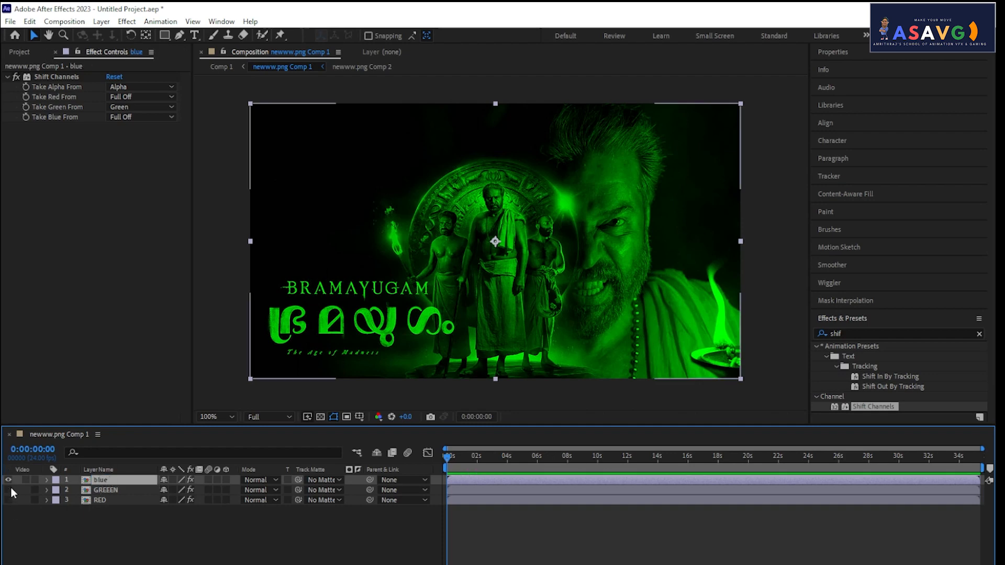
pyautogui.click(8, 490)
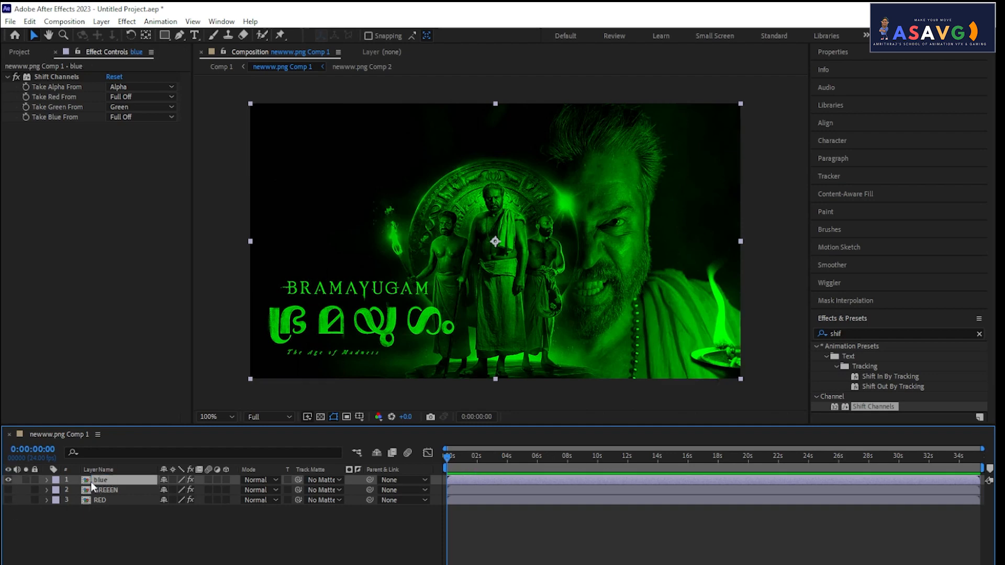
# Step: In the blue layer's Shift Channels effect, set Take Blue From to Blue and Take Green From to Full Off
pyautogui.click(121, 116)
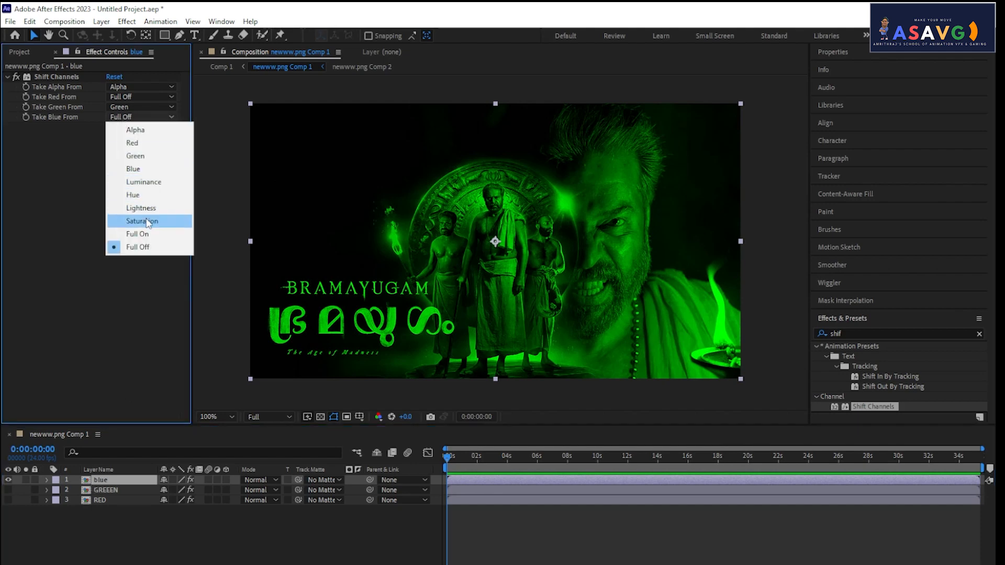
pyautogui.click(138, 169)
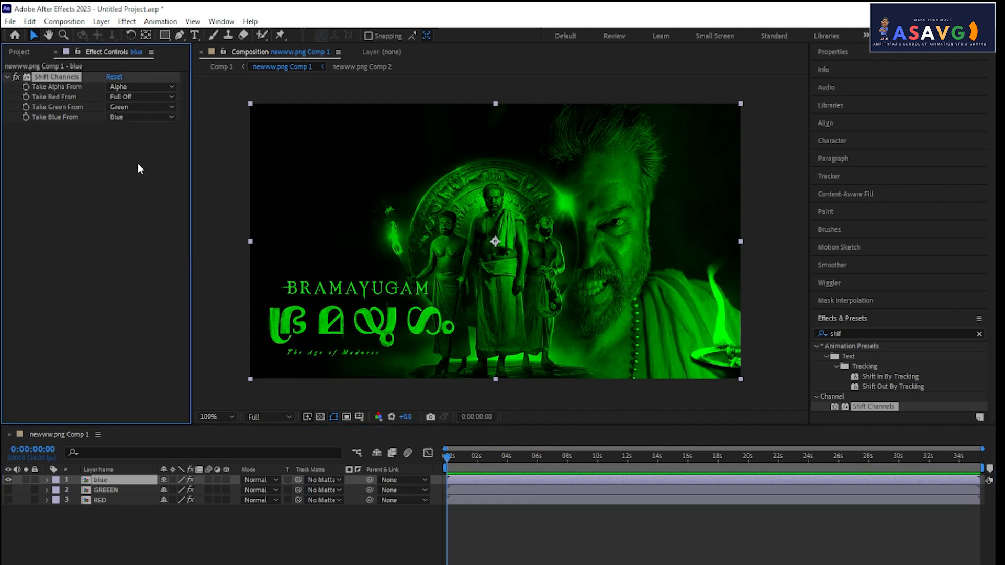
pyautogui.click(126, 108)
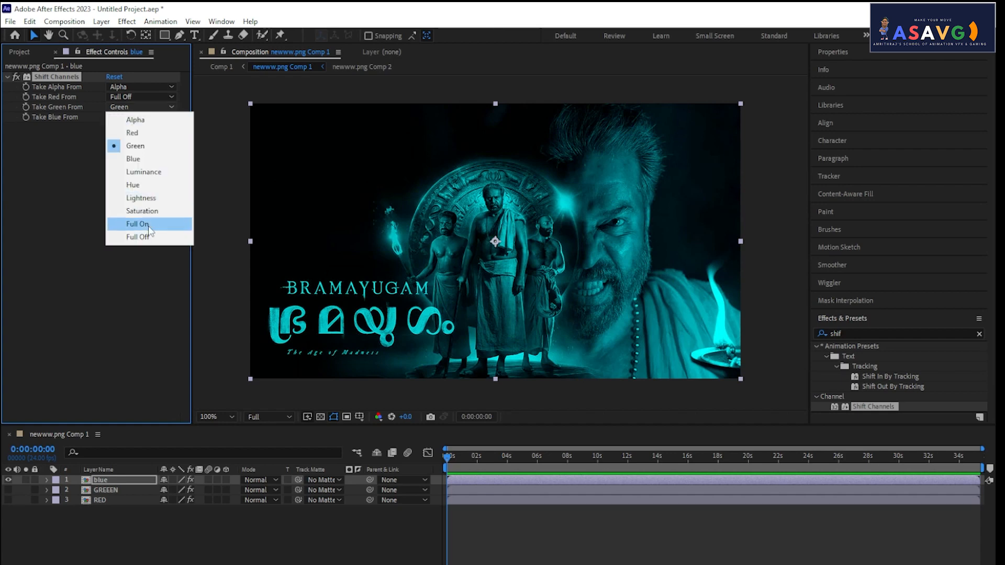
pyautogui.click(137, 237)
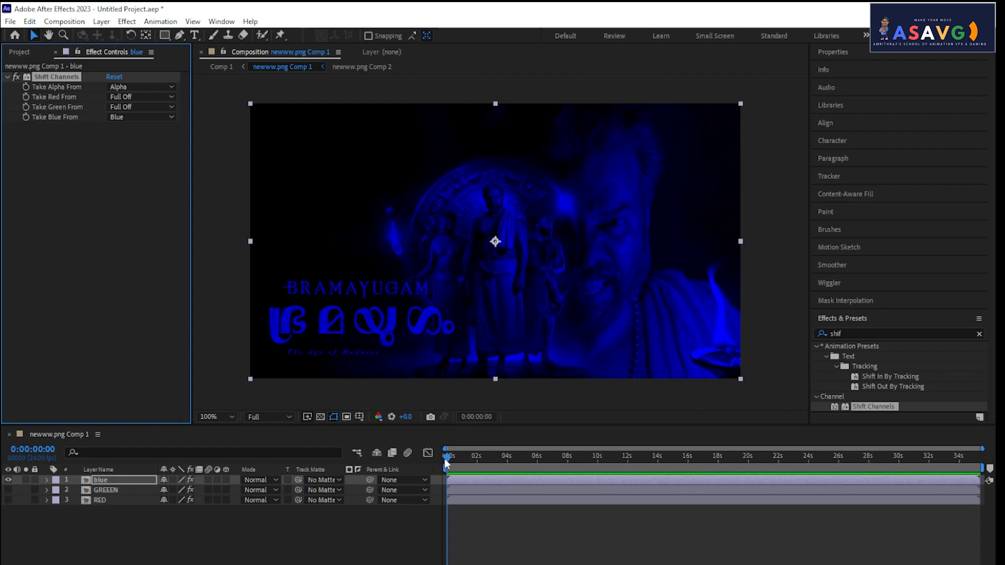
# Step: Show all three channel layers and set the blue layer's blending mode to Screen
pyautogui.moveTo(444, 459)
pyautogui.mouseDown()
pyautogui.moveTo(513, 460)
pyautogui.moveTo(433, 460)
pyautogui.mouseUp()
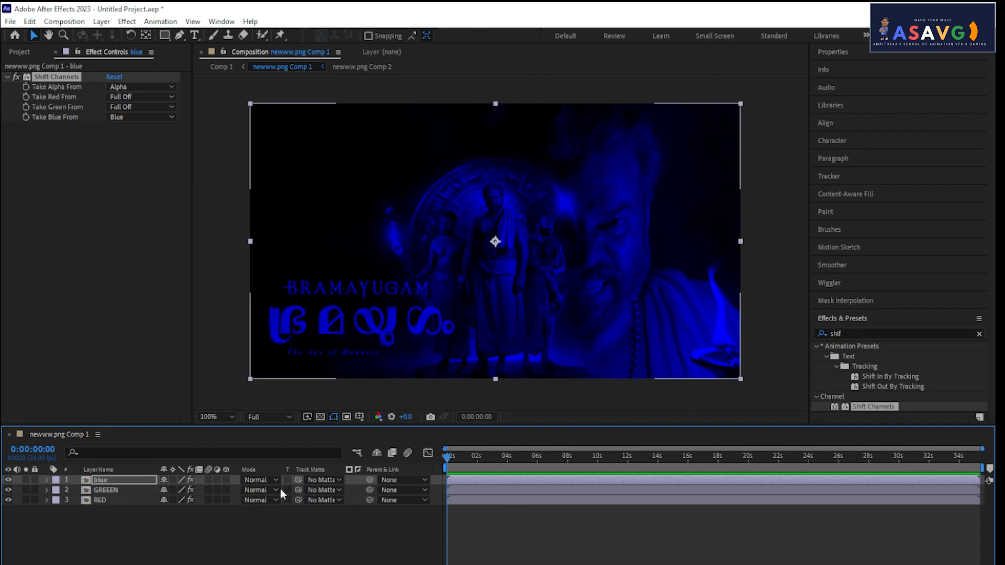
pyautogui.click(267, 480)
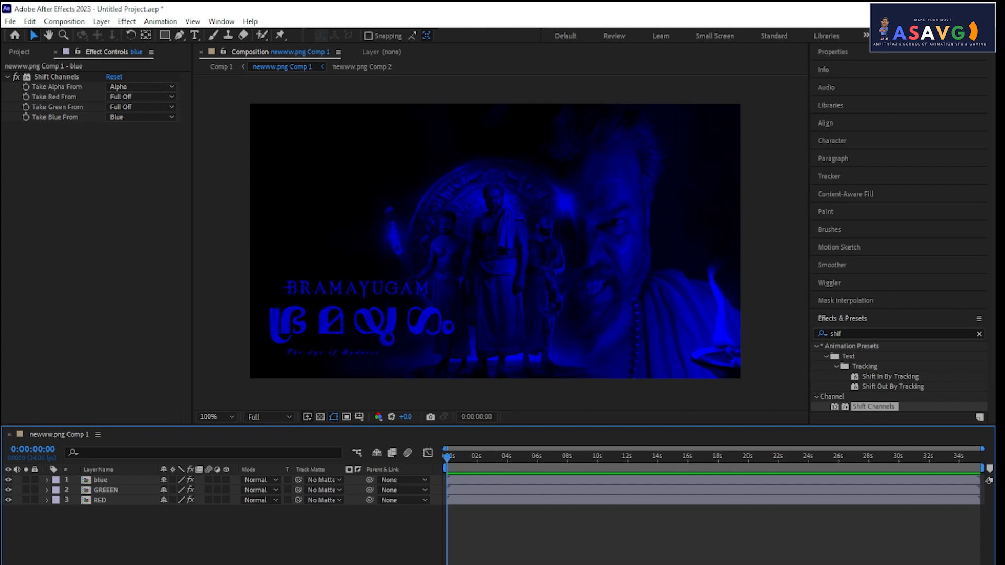
pyautogui.press('F4')
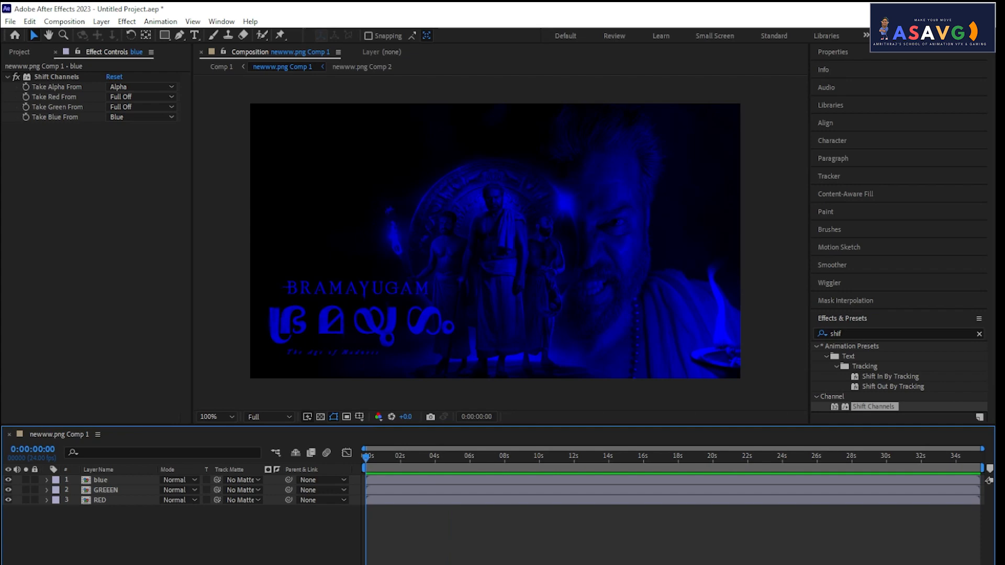
pyautogui.press('F4')
pyautogui.click(256, 490)
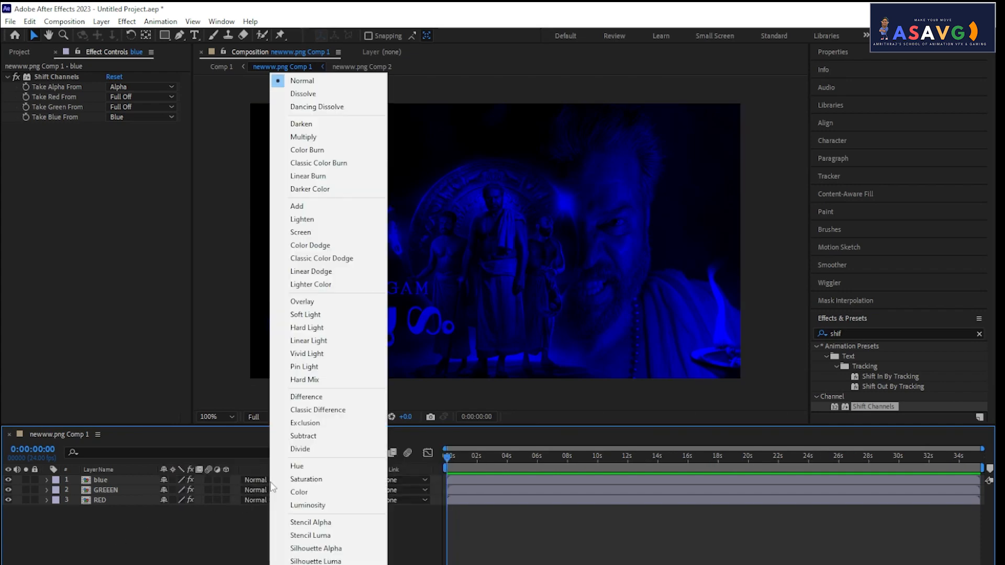
pyautogui.click(313, 233)
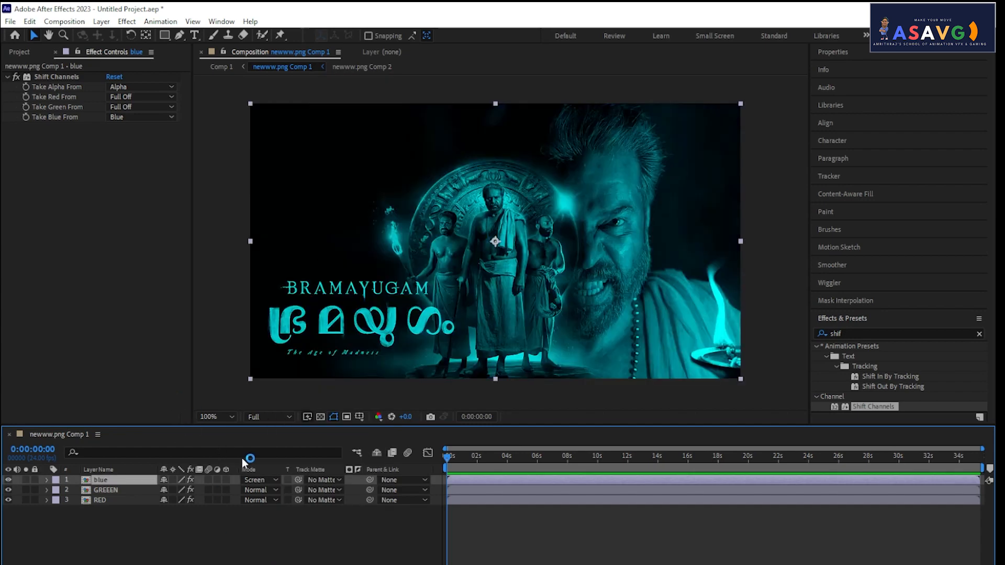
# Step: Try the Add and Lighten blending modes on the blue layer, and return it to Screen
pyautogui.click(257, 480)
pyautogui.click(293, 207)
pyautogui.click(268, 482)
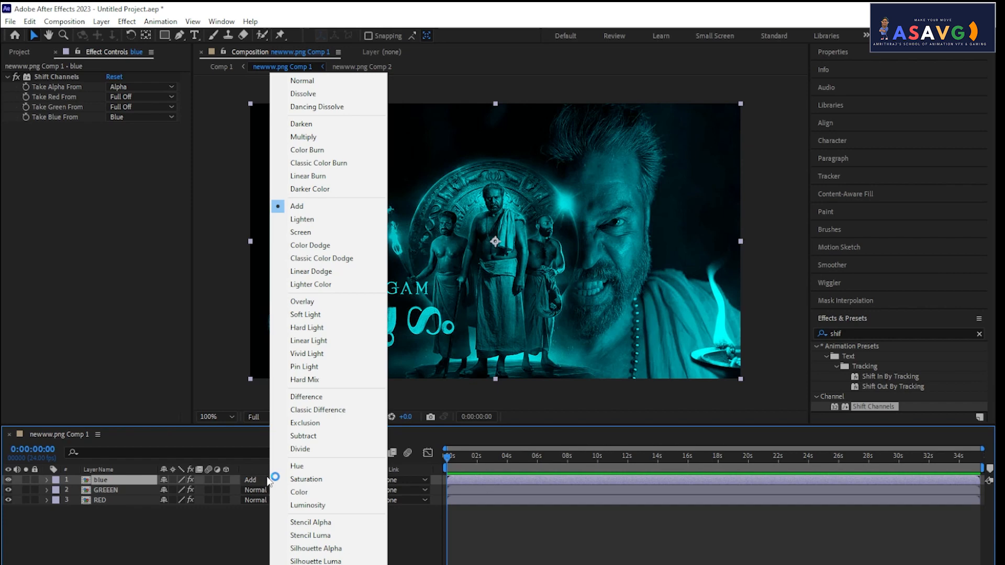
pyautogui.click(309, 233)
pyautogui.click(264, 480)
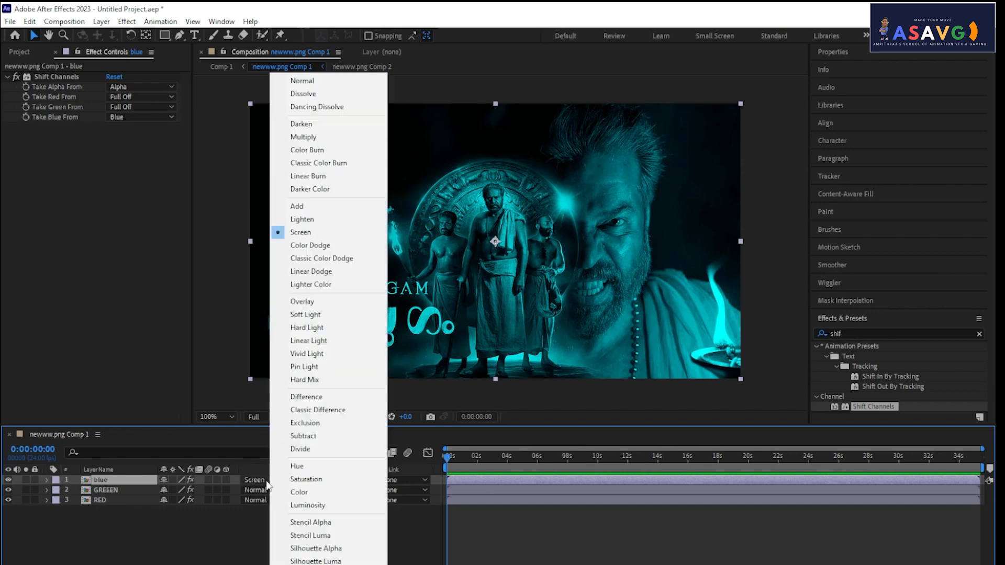
pyautogui.click(302, 218)
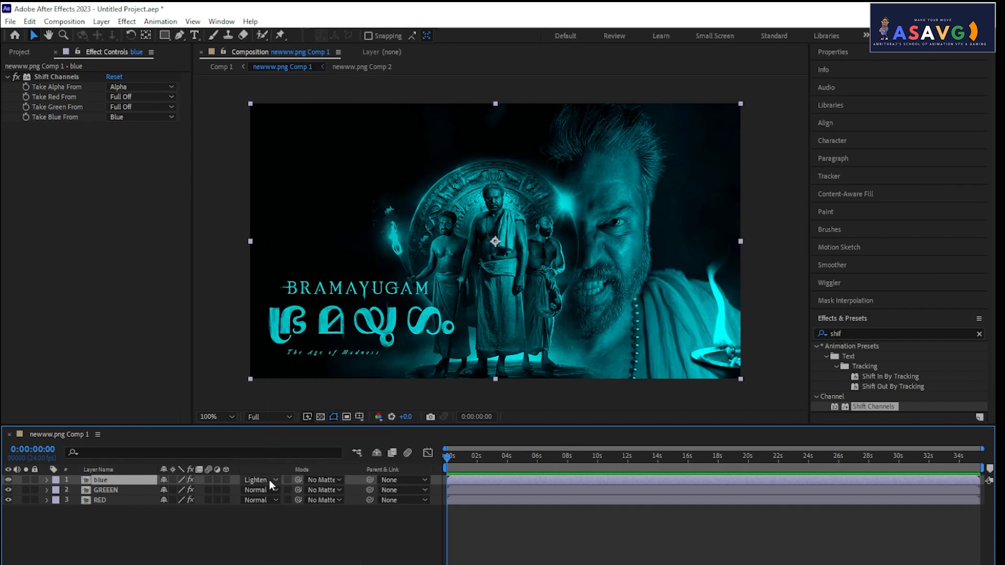
pyautogui.click(267, 480)
pyautogui.click(301, 232)
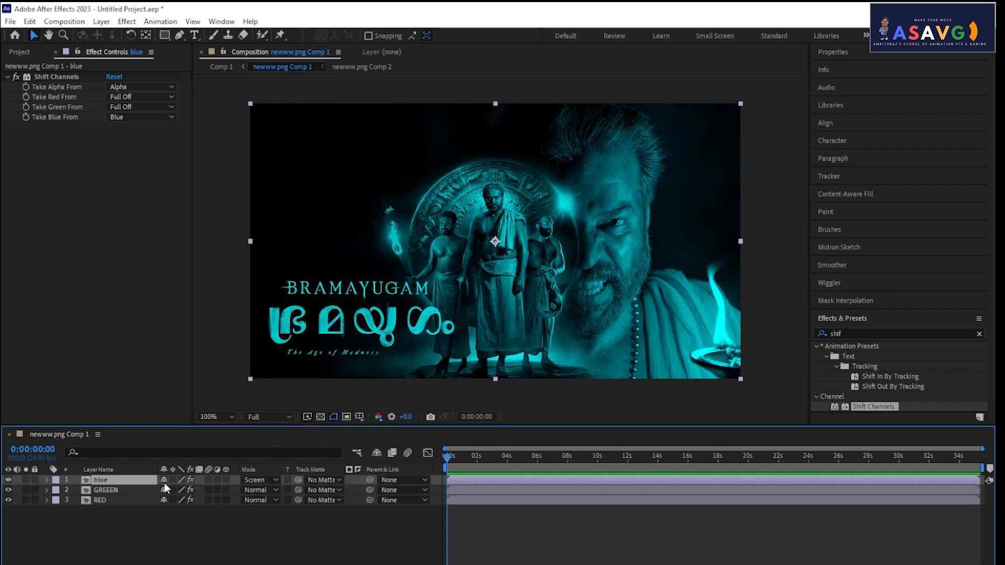
# Step: Set the GREEEN layer's blending mode to Screen
pyautogui.click(112, 498)
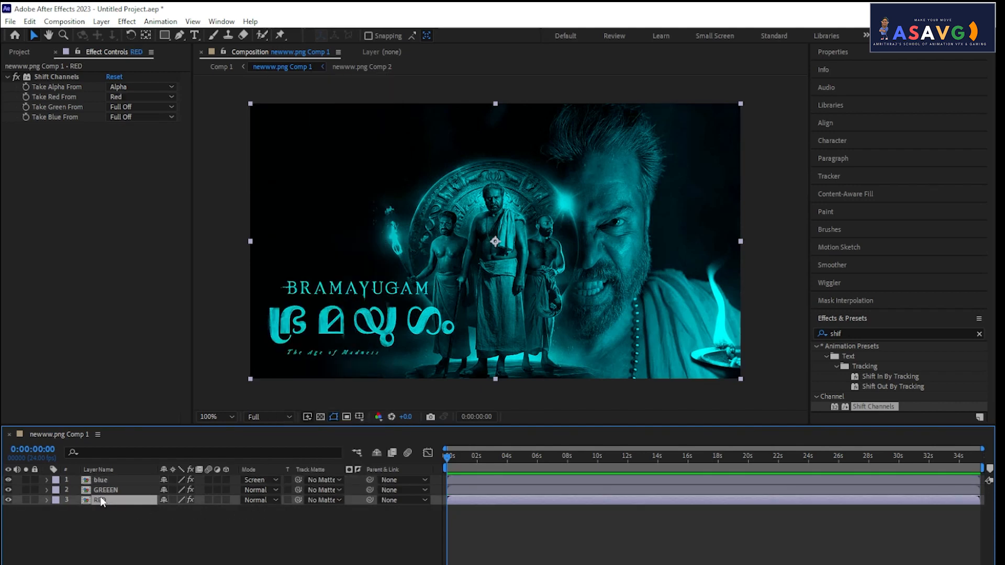
pyautogui.click(106, 490)
pyautogui.click(265, 491)
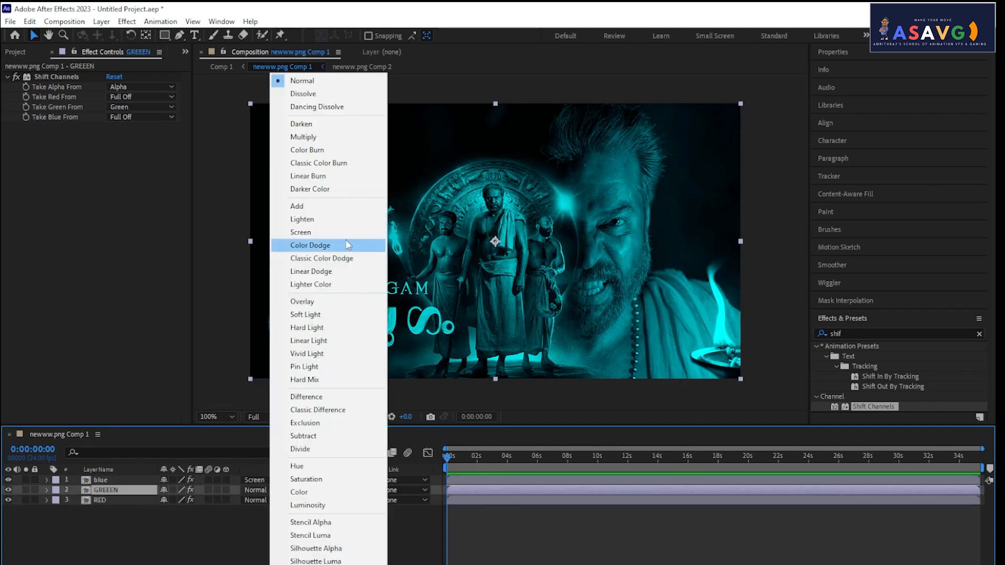
pyautogui.click(320, 231)
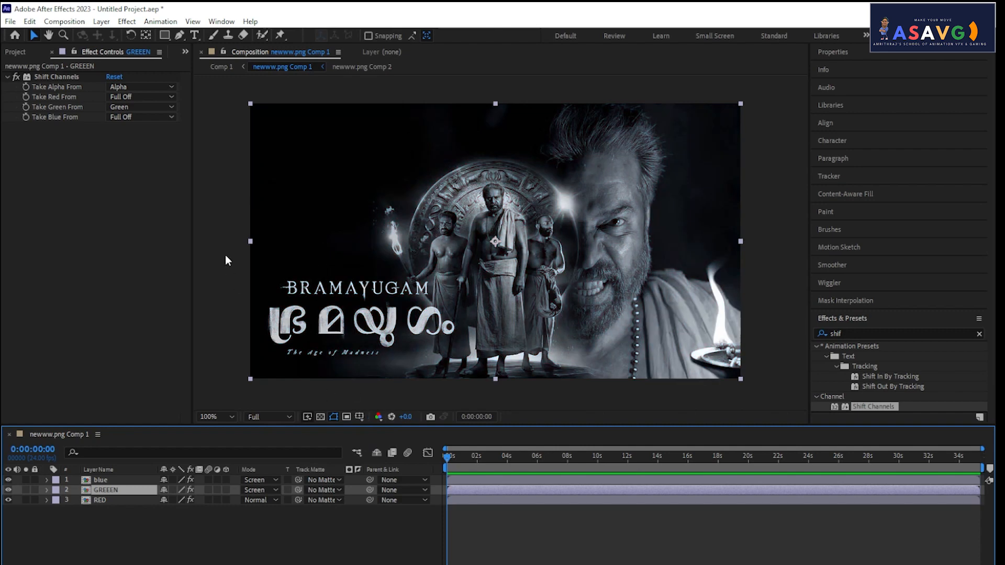
# Step: Try offsetting the blue layer's horizontal position, undo it, and reapply the Screen blending mode to the GREEEN layer
pyautogui.click(113, 479)
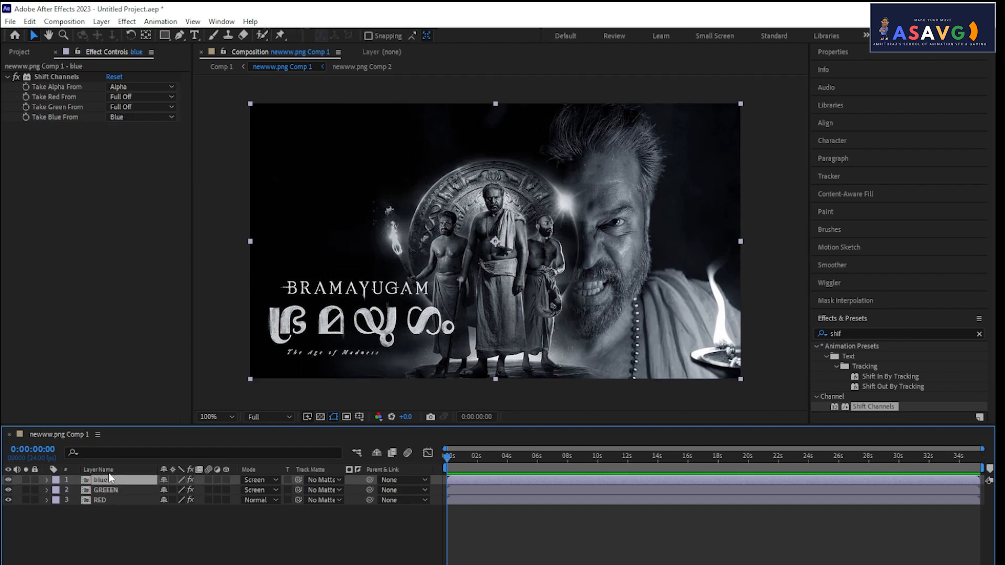
pyautogui.press('p')
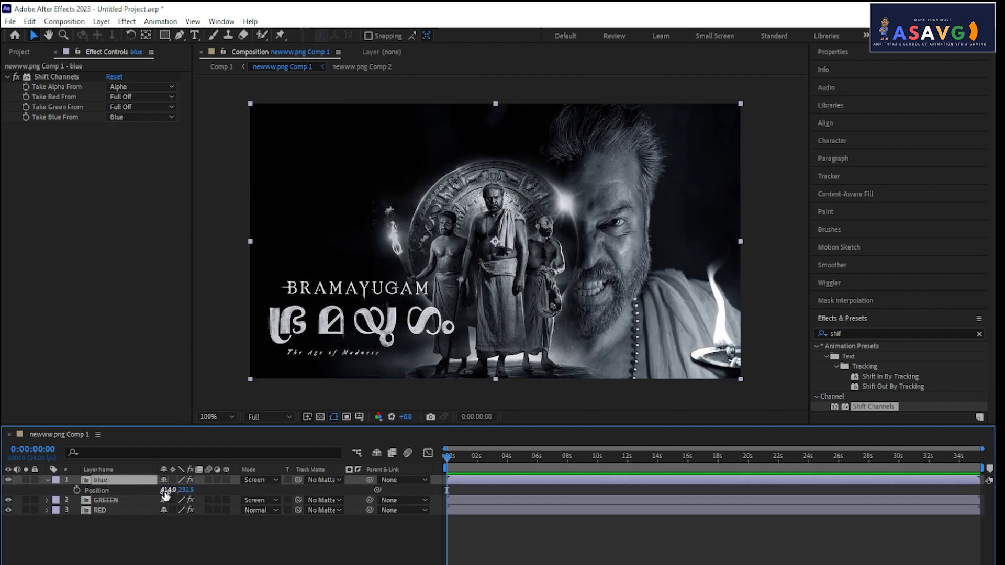
pyautogui.moveTo(165, 489); pyautogui.dragTo(187, 490)
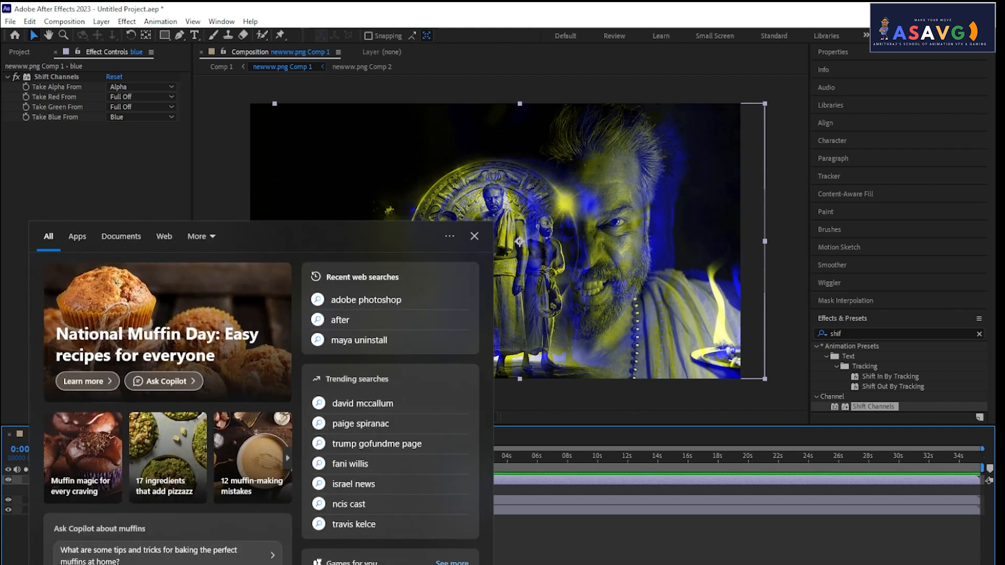
pyautogui.click(136, 329)
pyautogui.hotkey('ctrl', 'z')
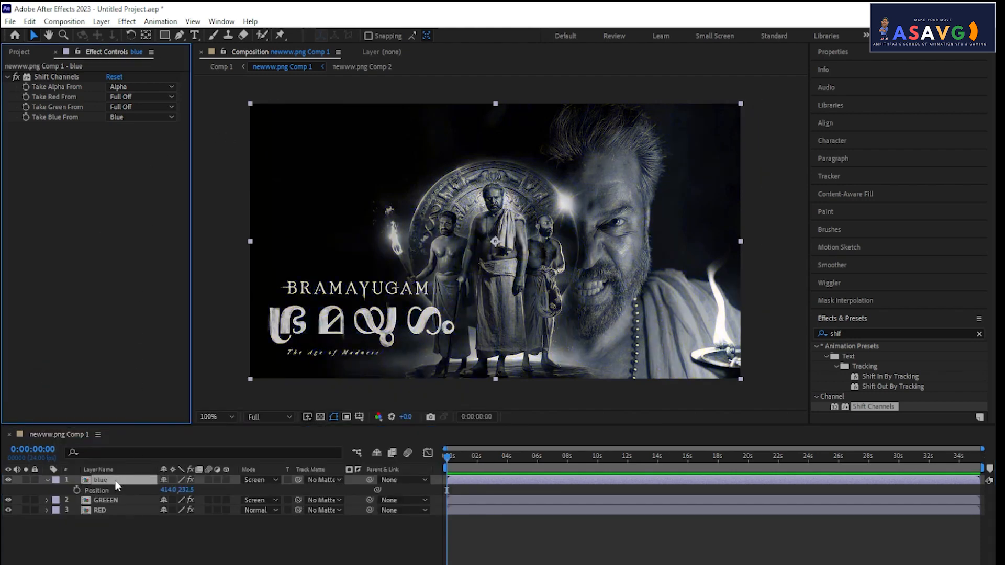
pyautogui.click(115, 481)
pyautogui.hotkey('ctrl', 'z')
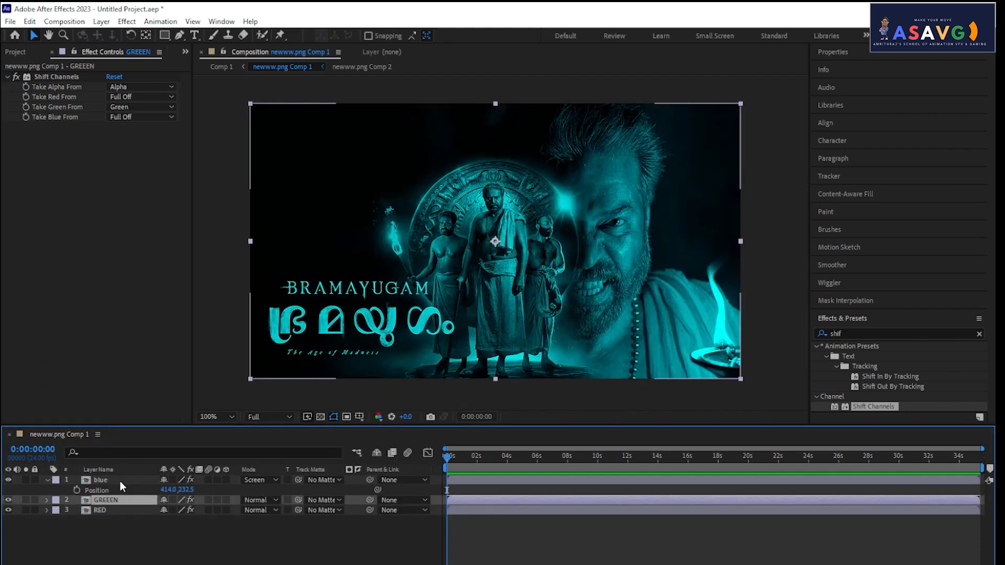
pyautogui.click(259, 500)
pyautogui.click(314, 232)
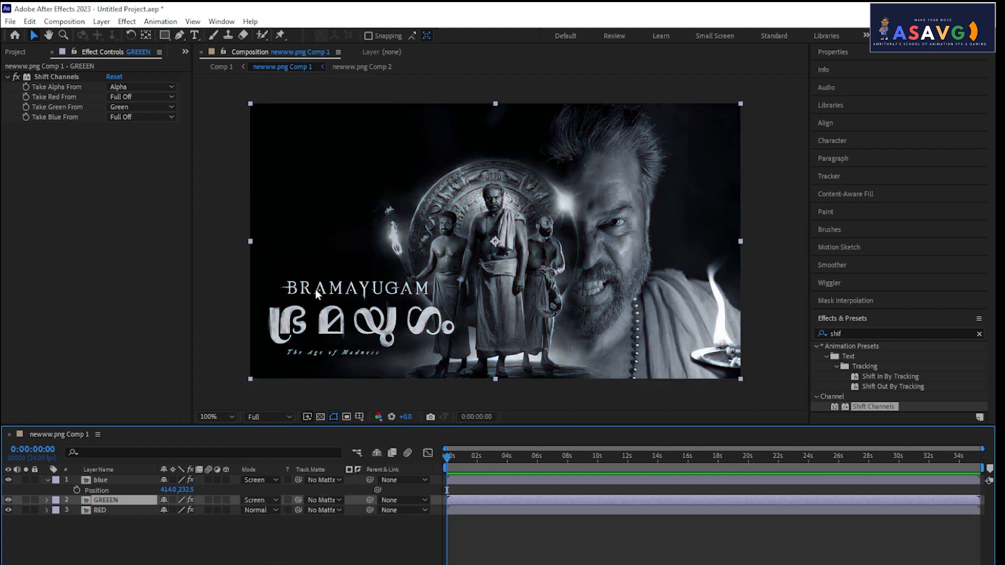
# Step: Reveal the blue layer's Position property and set its X value to 435
pyautogui.click(116, 481)
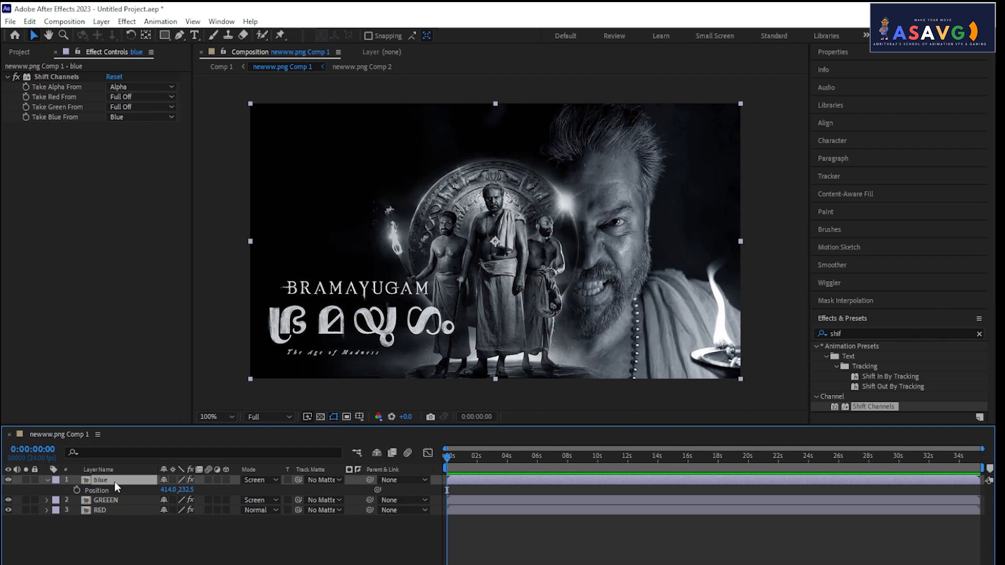
pyautogui.press('p')
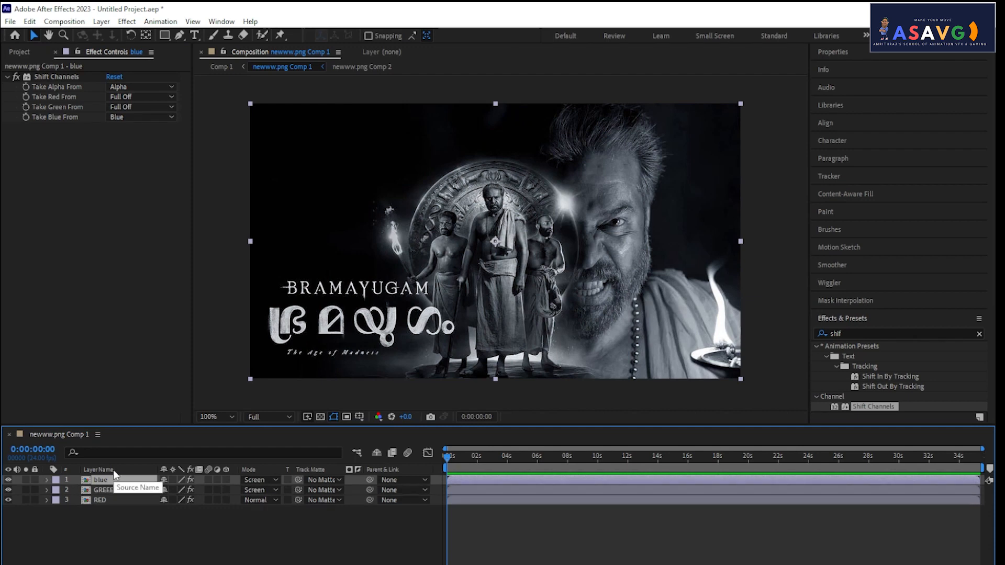
pyautogui.press('p')
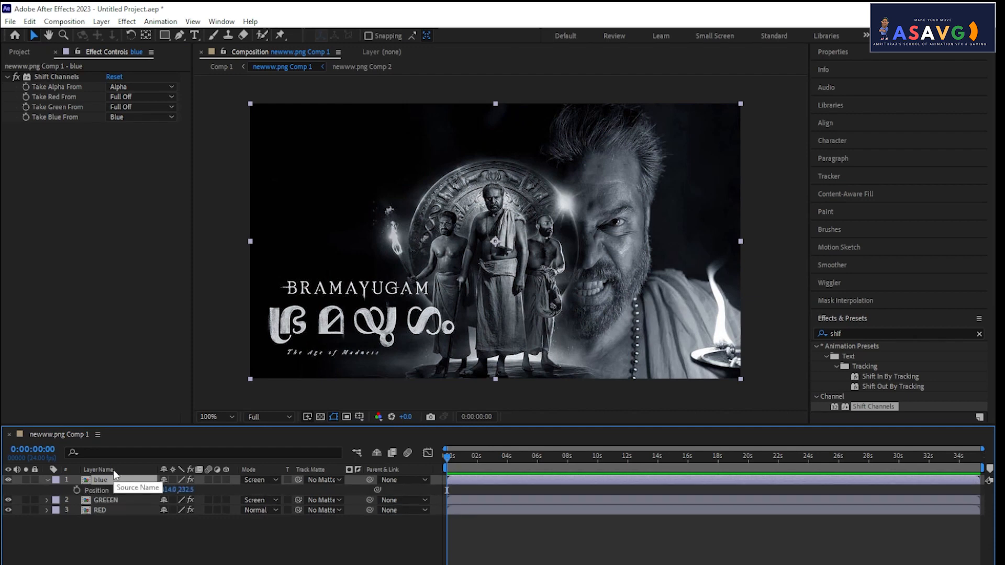
pyautogui.moveTo(168, 489); pyautogui.dragTo(181, 490)
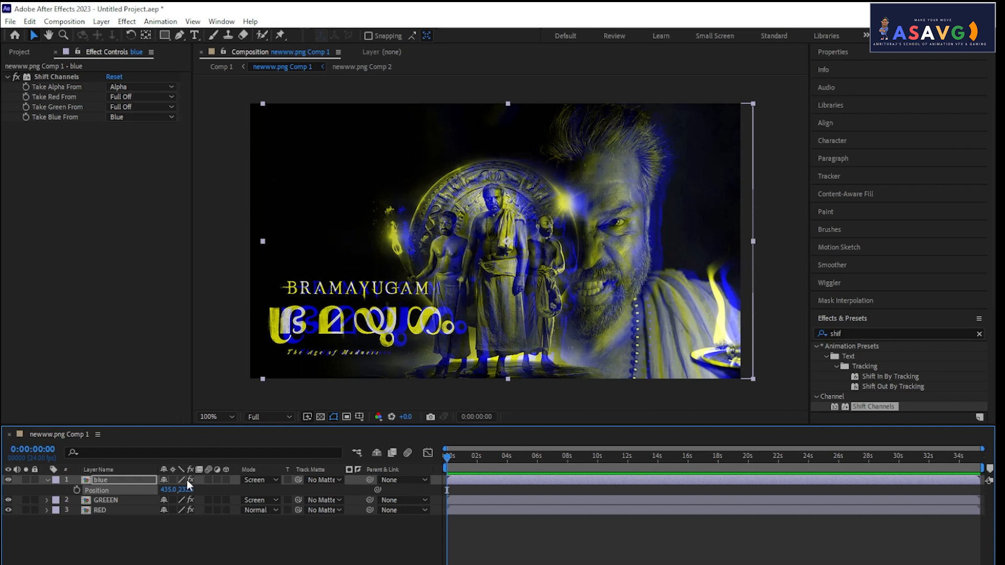
# Step: Reveal the GREEEN layer's Position property and set its X value to 379
pyautogui.click(133, 497)
pyautogui.press('p')
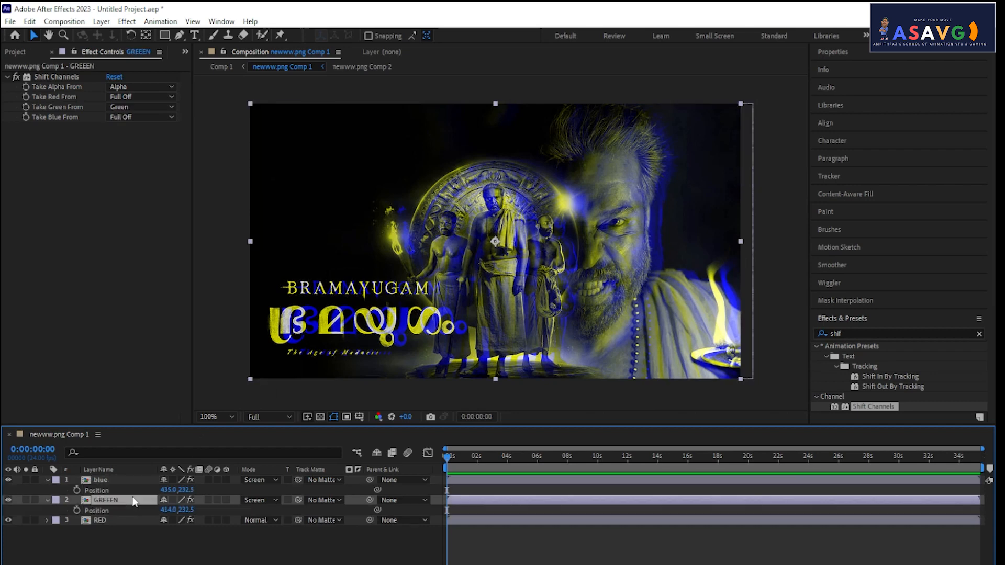
pyautogui.moveTo(168, 509); pyautogui.dragTo(151, 513)
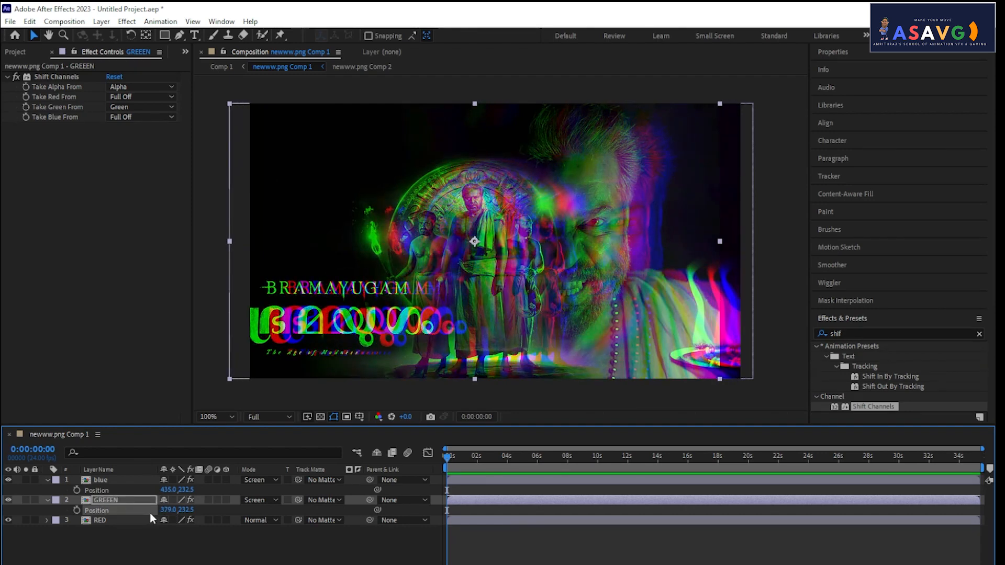
# Step: Reveal the RED layer's Position property and set its X value to 388
pyautogui.click(96, 519)
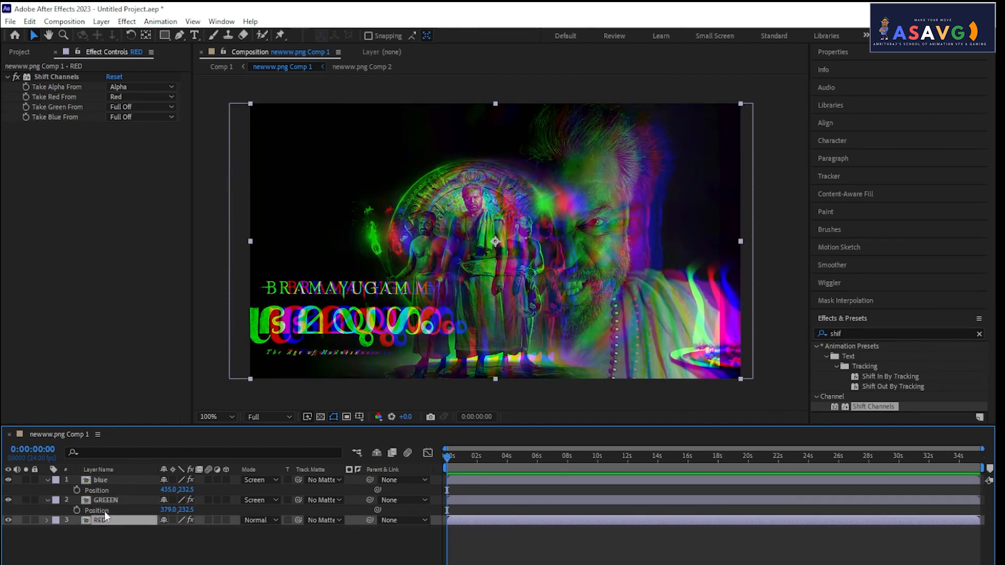
pyautogui.press('p')
pyautogui.moveTo(167, 529); pyautogui.dragTo(145, 531)
pyautogui.click(148, 552)
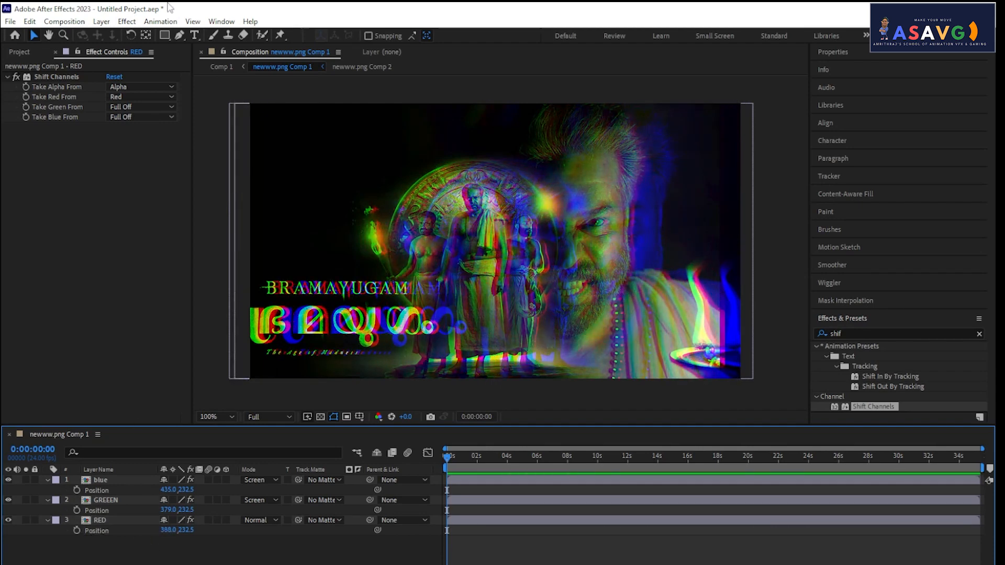
pyautogui.click(112, 290)
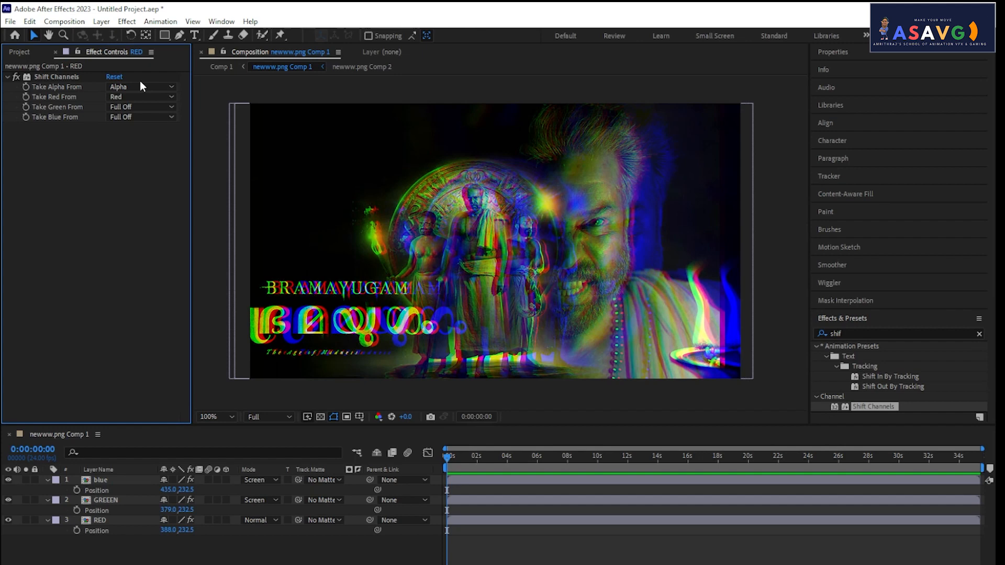
# Step: Add the expression wiggle(5,10) to the blue layer's Position property and preview the animation
pyautogui.click(106, 481)
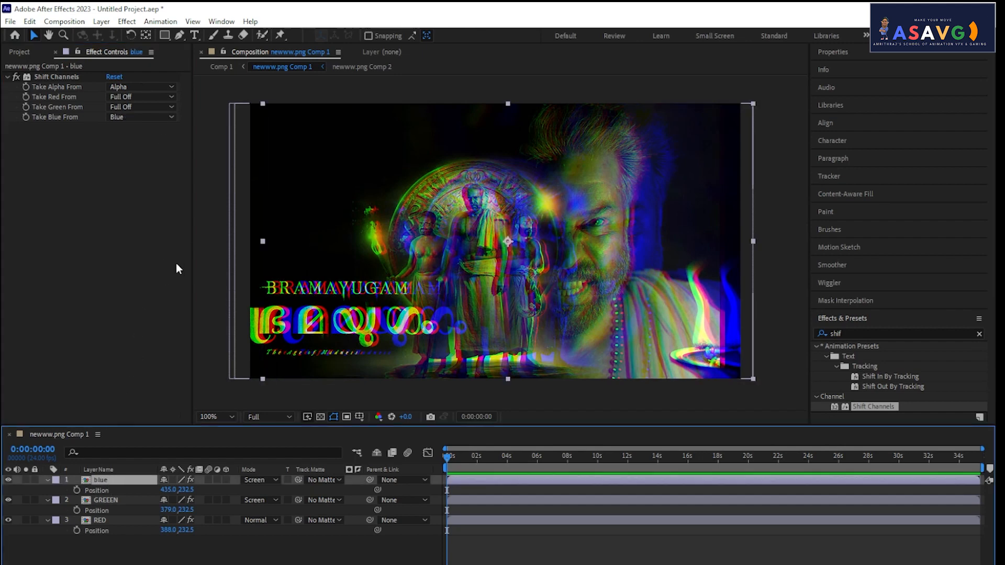
pyautogui.click(158, 309)
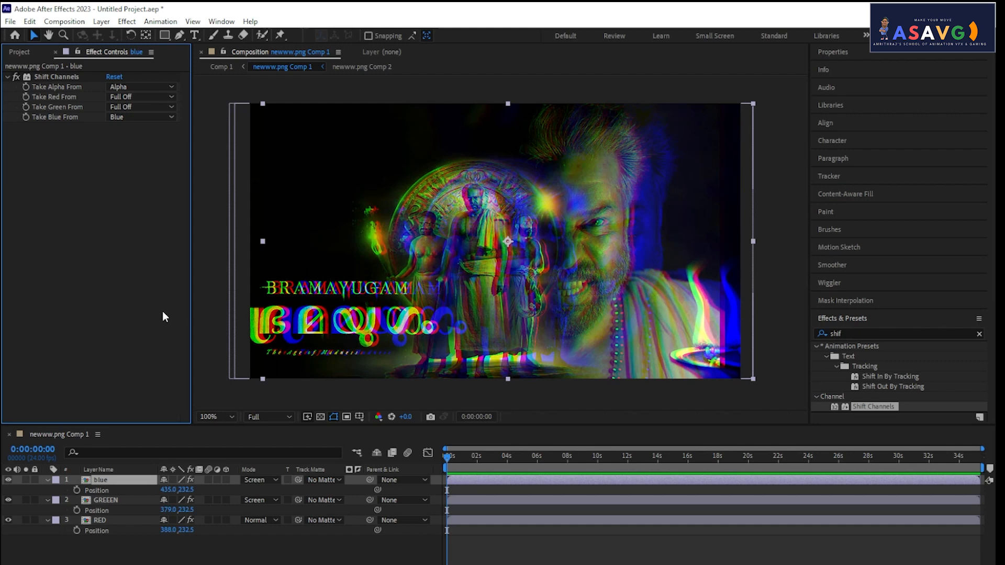
pyautogui.click(77, 490)
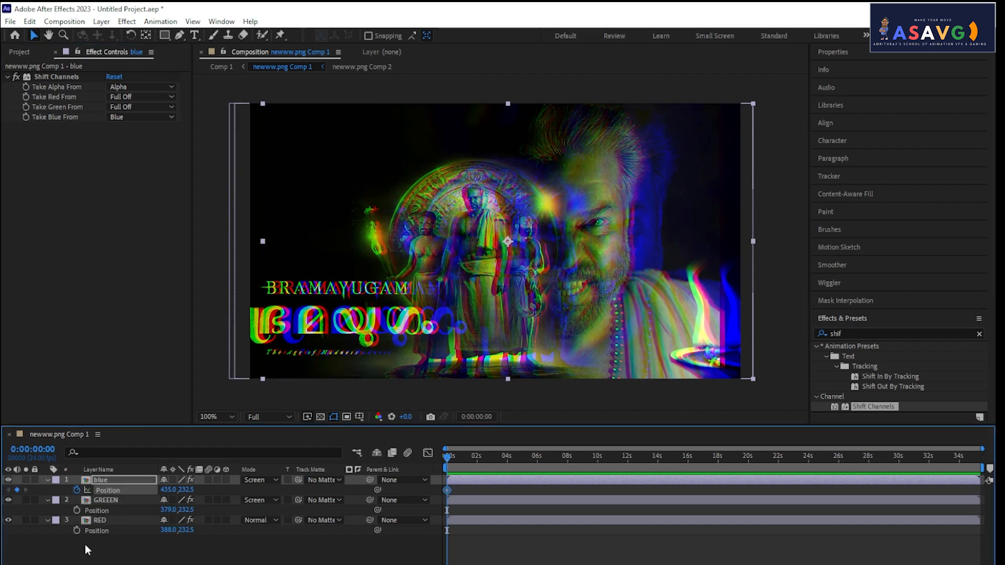
pyautogui.click(77, 490)
pyautogui.keyDown('alt'); pyautogui.click(77, 490); pyautogui.keyUp('alt')
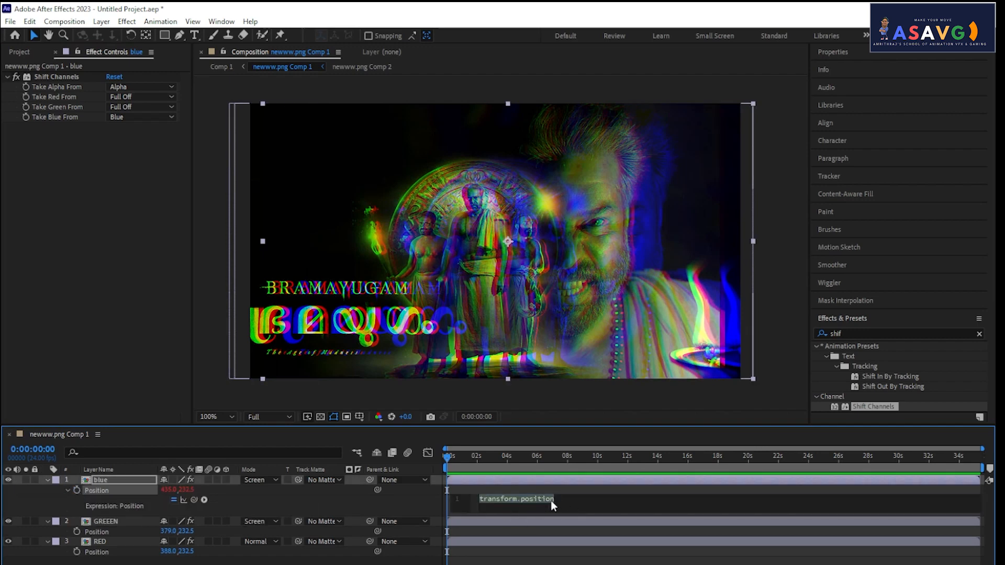
pyautogui.write('w')
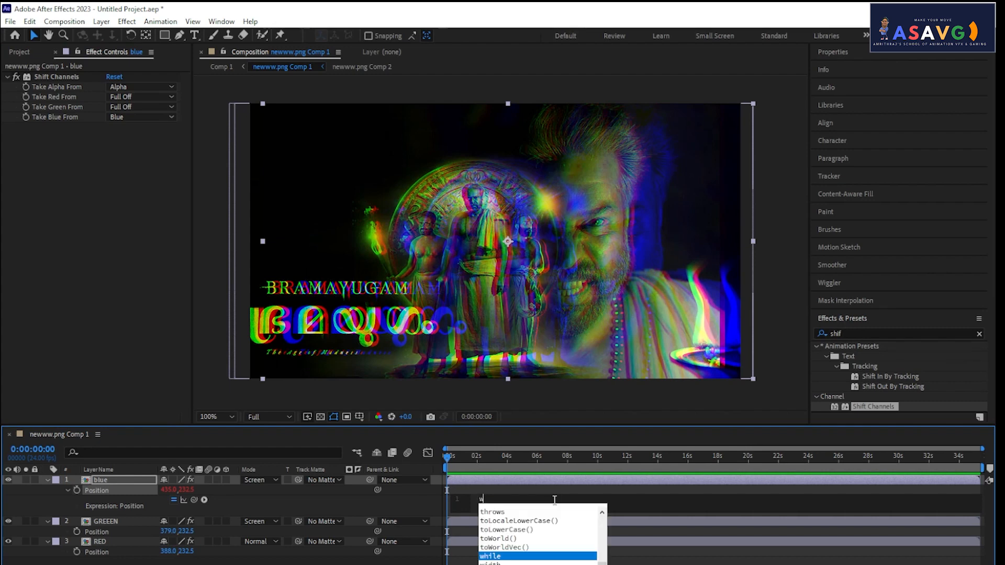
pyautogui.write('igg')
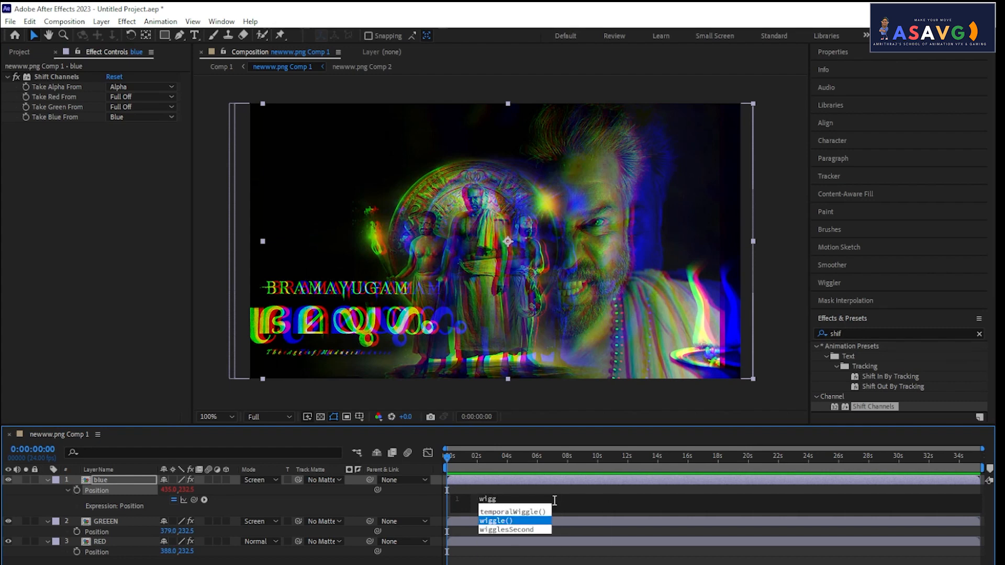
pyautogui.click(505, 522)
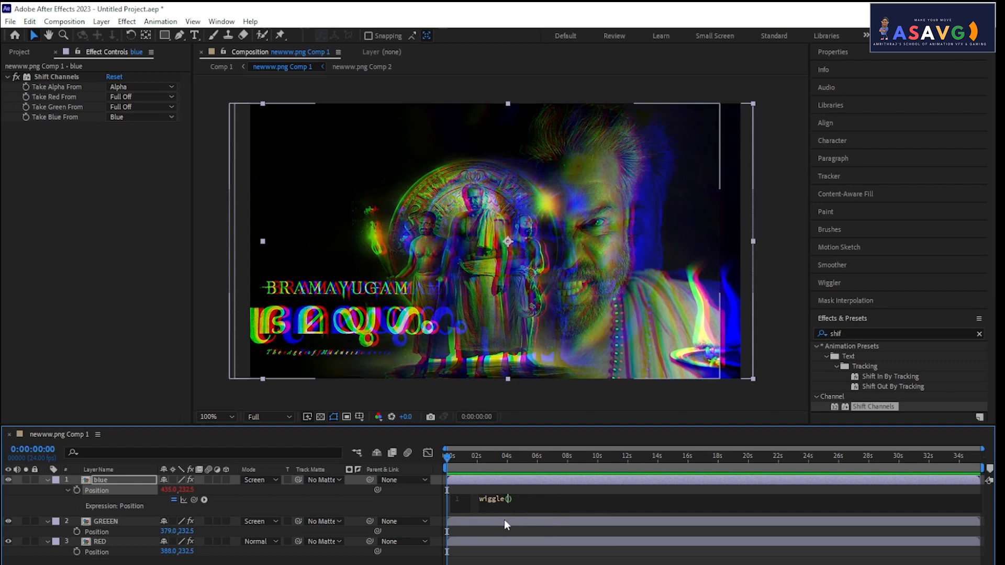
pyautogui.click(526, 487)
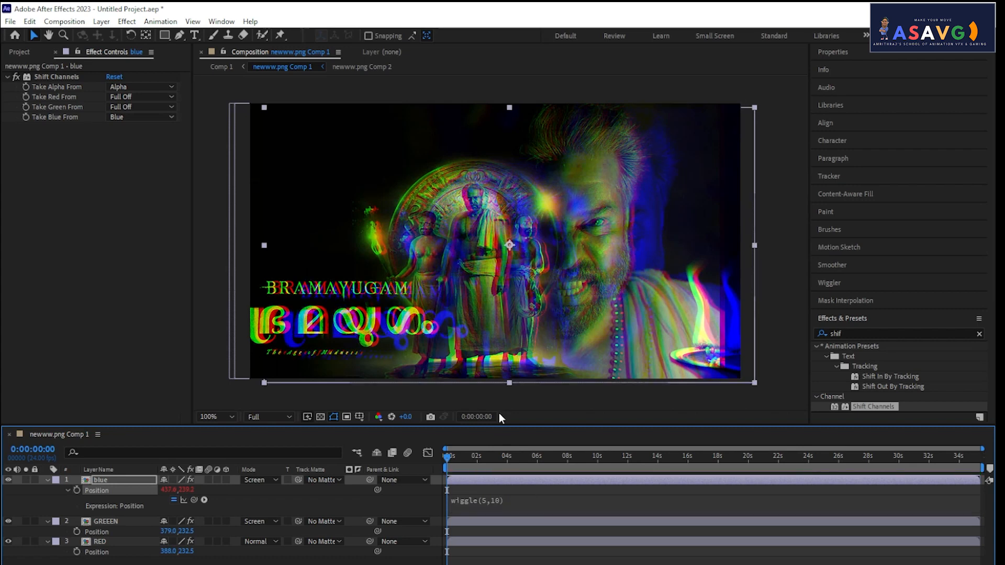
pyautogui.press('space')
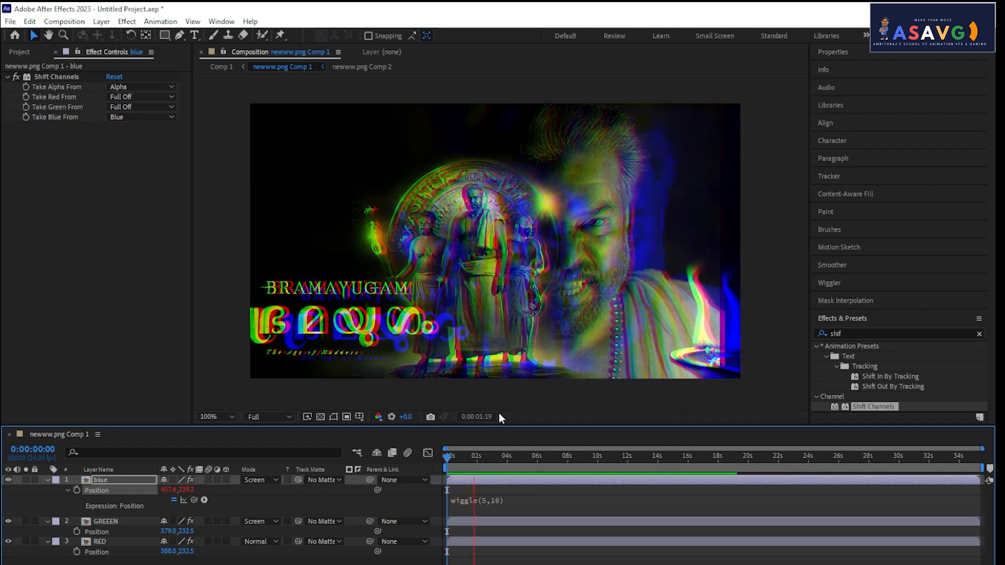
pyautogui.press('space')
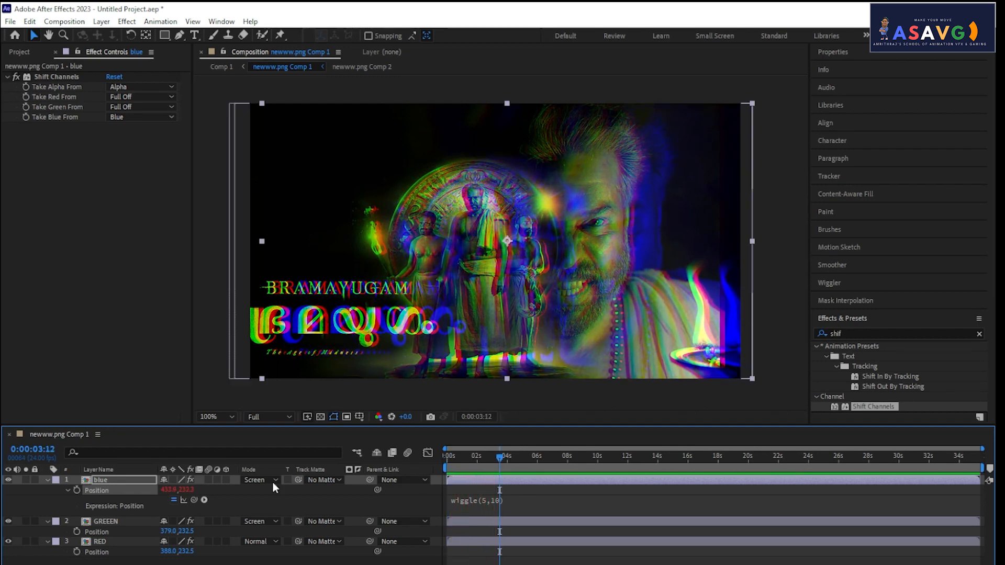
# Step: Add the expression wiggle(10,20) to the GREEEN layer's Position property and preview the animation from near the start
pyautogui.keyDown('alt'); pyautogui.click(78, 532); pyautogui.keyUp('alt')
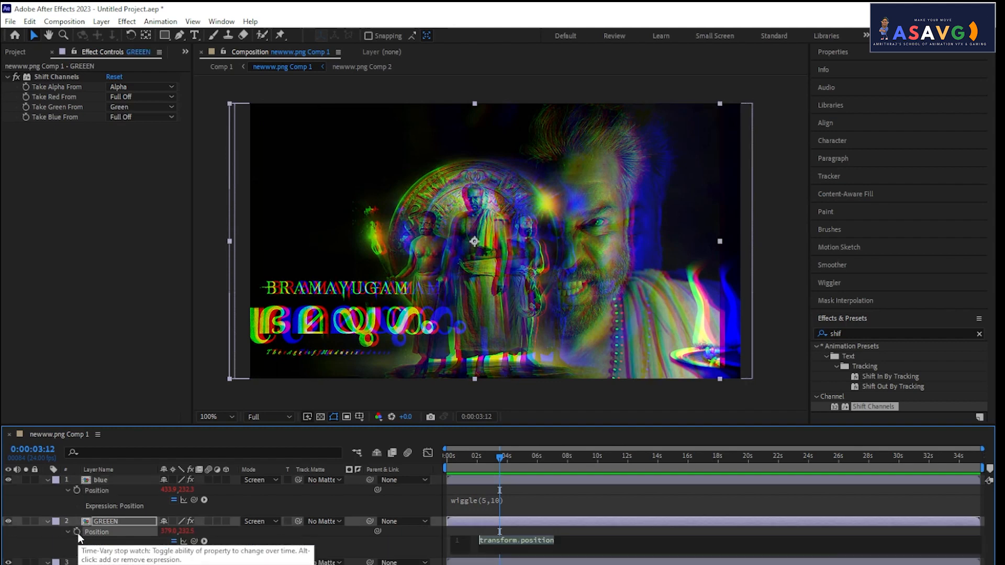
pyautogui.write('wig')
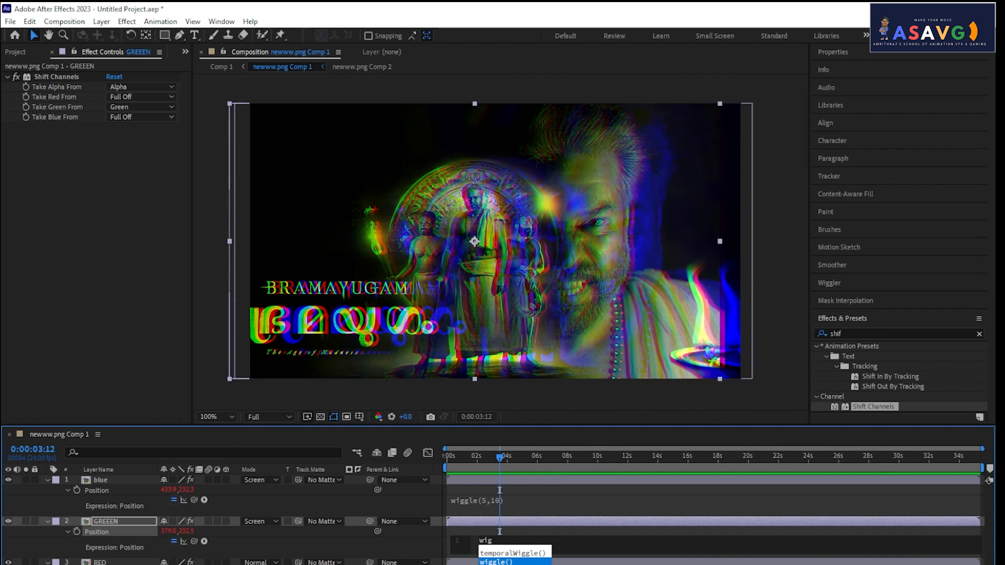
pyautogui.press('Return')
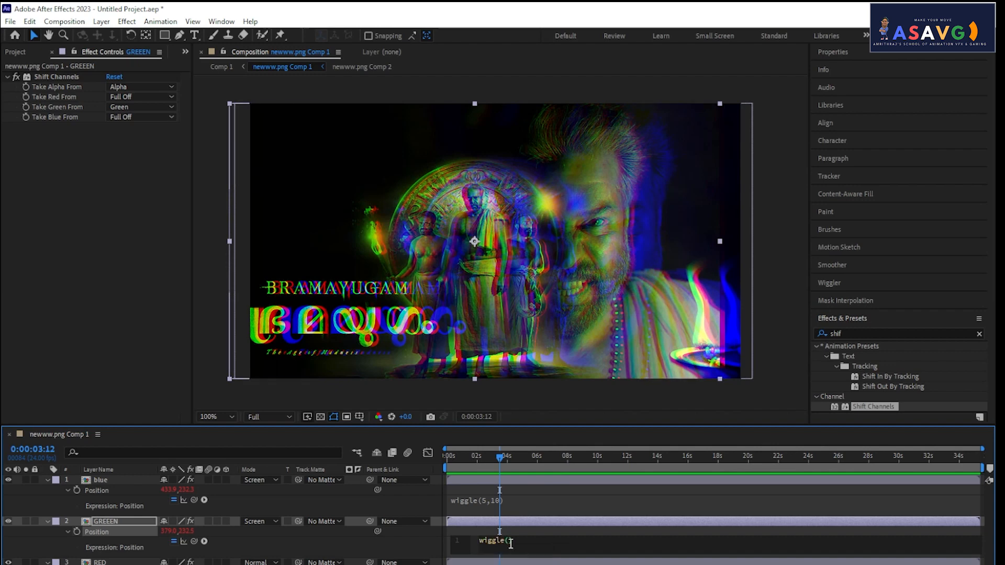
pyautogui.write('10')
pyautogui.write(',20')
pyautogui.press('KP_Enter')
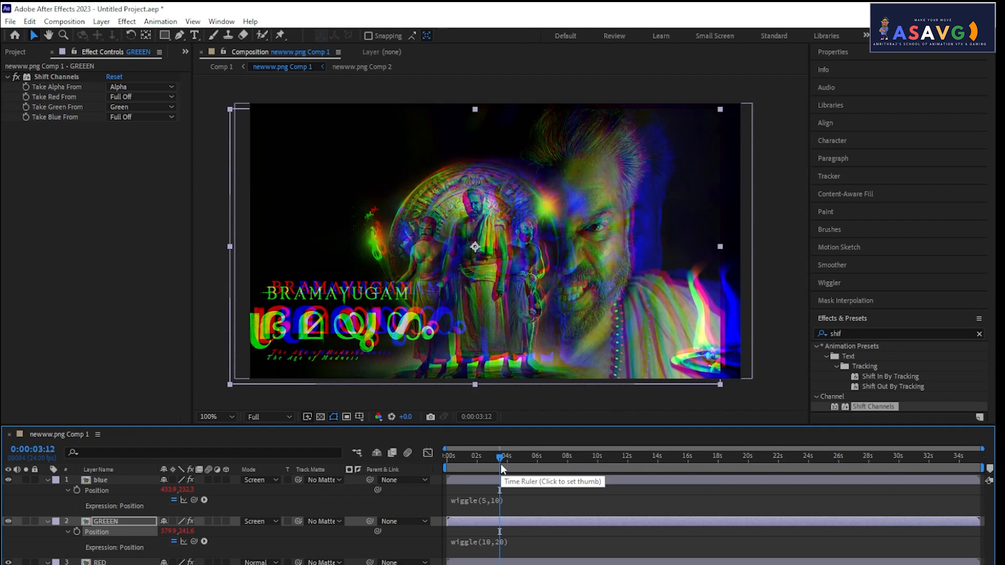
pyautogui.moveTo(500, 464); pyautogui.dragTo(454, 454)
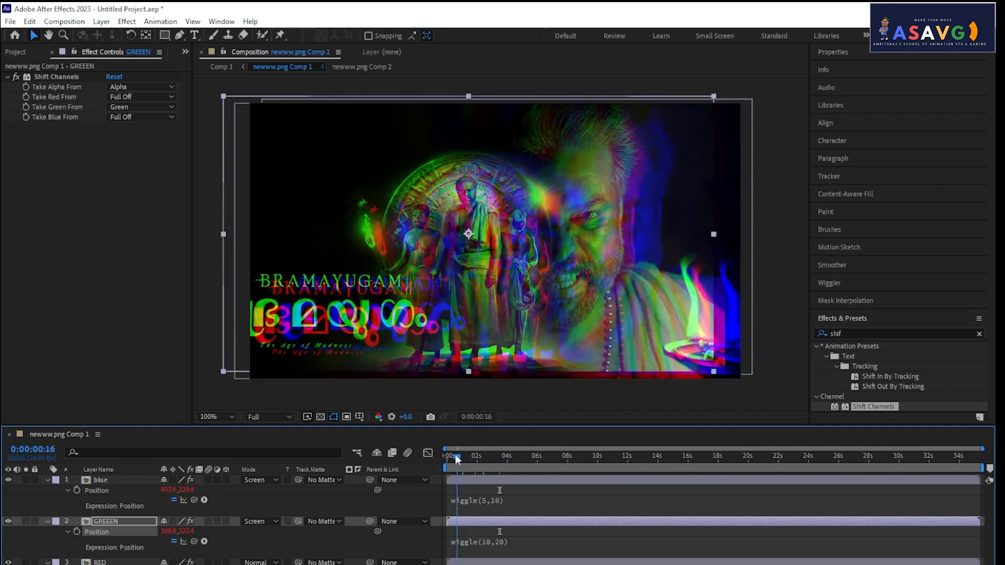
pyautogui.press('space')
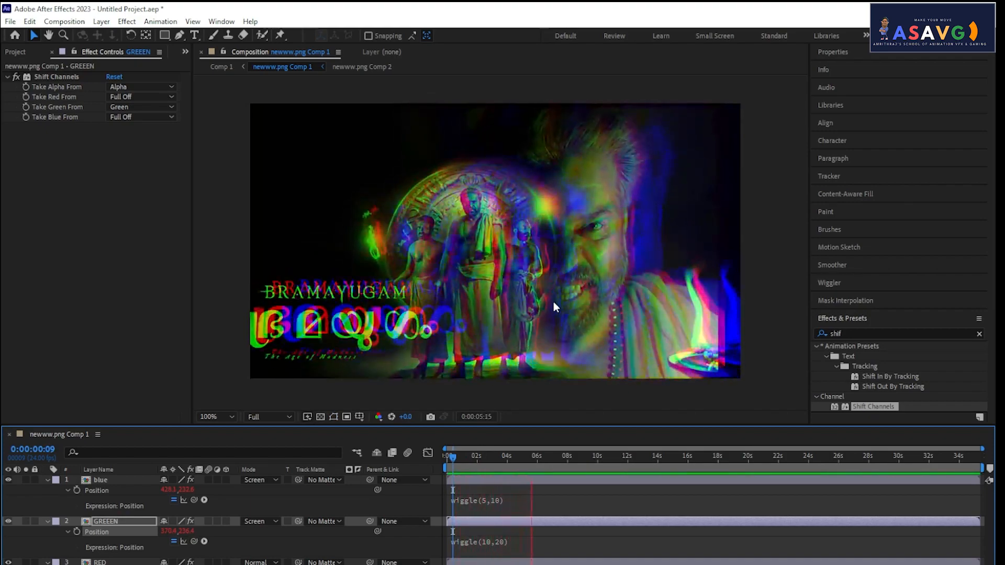
pyautogui.press('space')
# Step: Add the expression wiggle(2,8) to the RED layer's Position property and preview the animation from the start
pyautogui.click(105, 563)
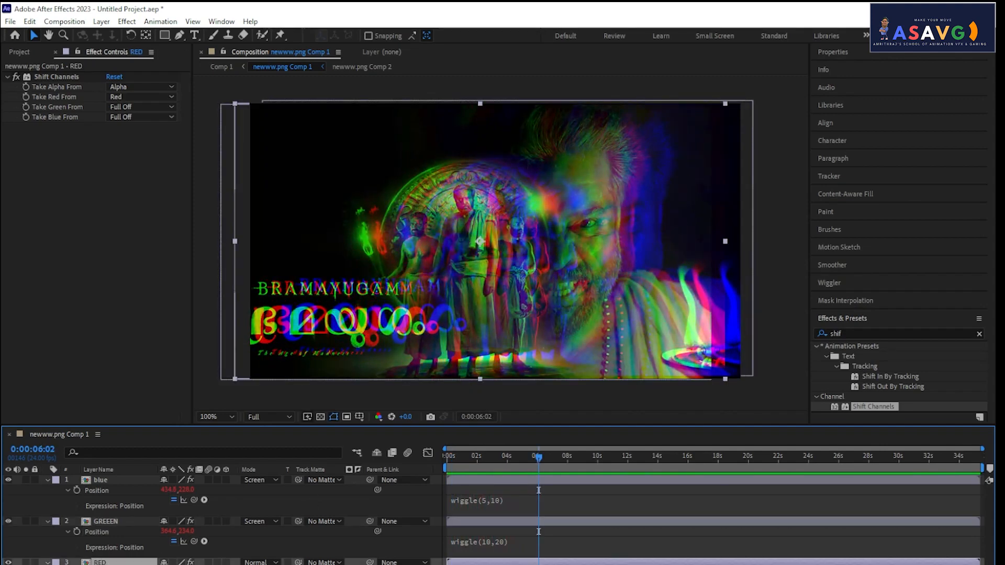
pyautogui.press('Return')
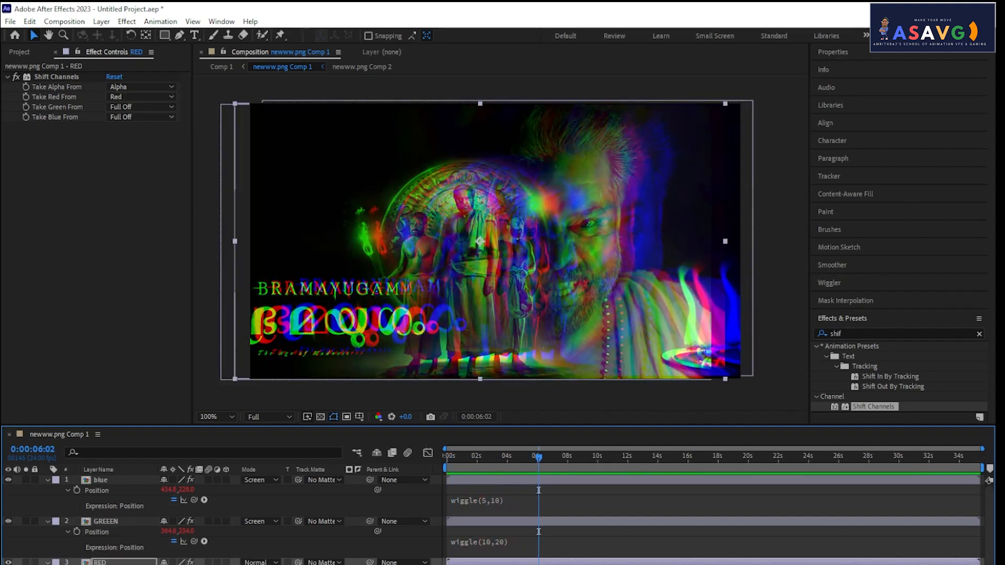
pyautogui.write('wig')
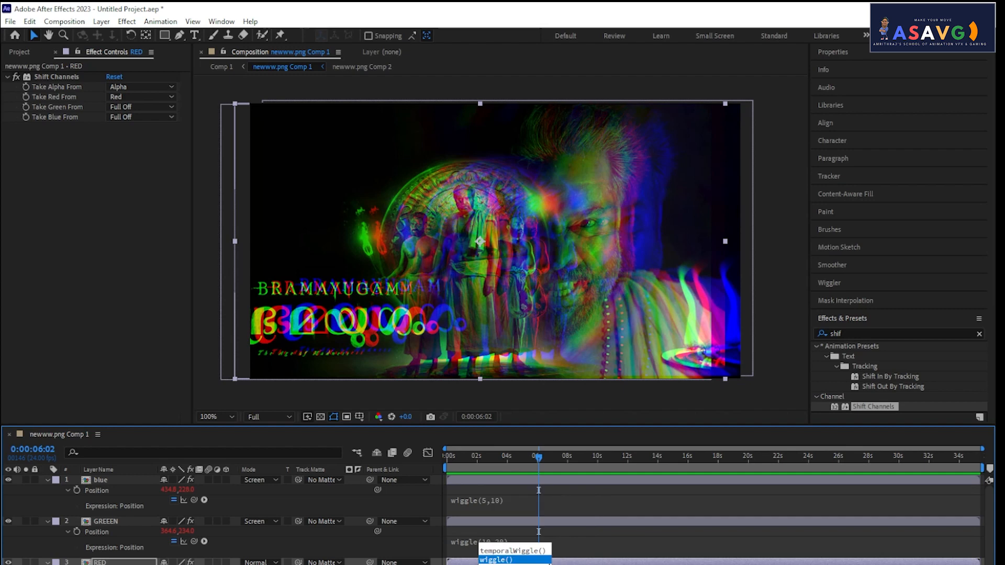
pyautogui.click(549, 563)
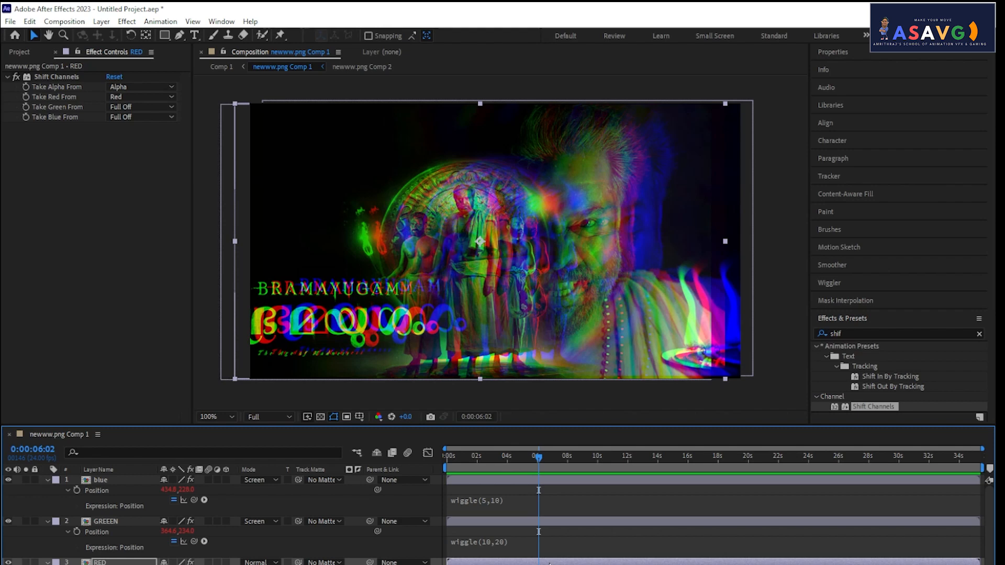
pyautogui.click(581, 541)
pyautogui.moveTo(538, 457); pyautogui.dragTo(435, 463)
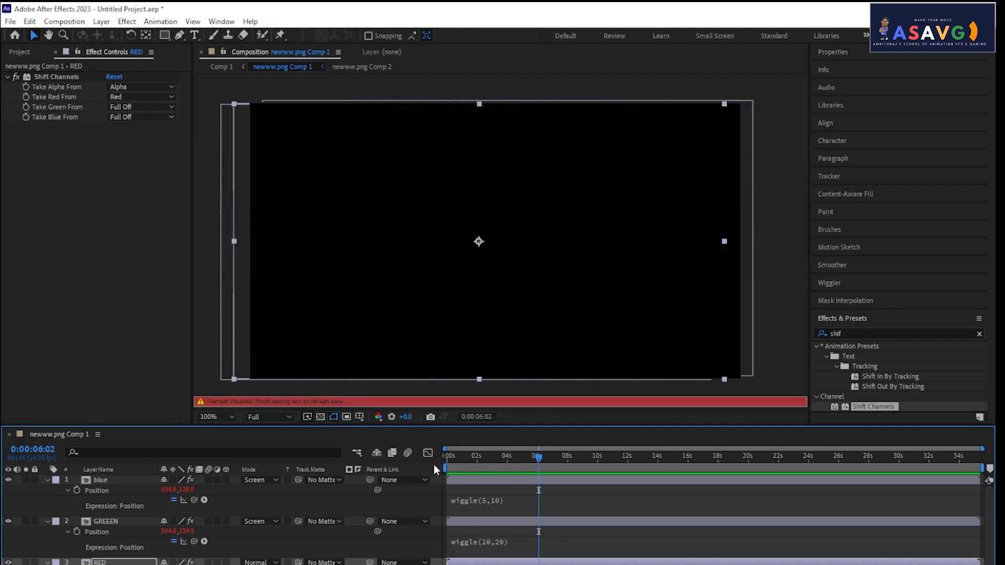
pyautogui.press('space')
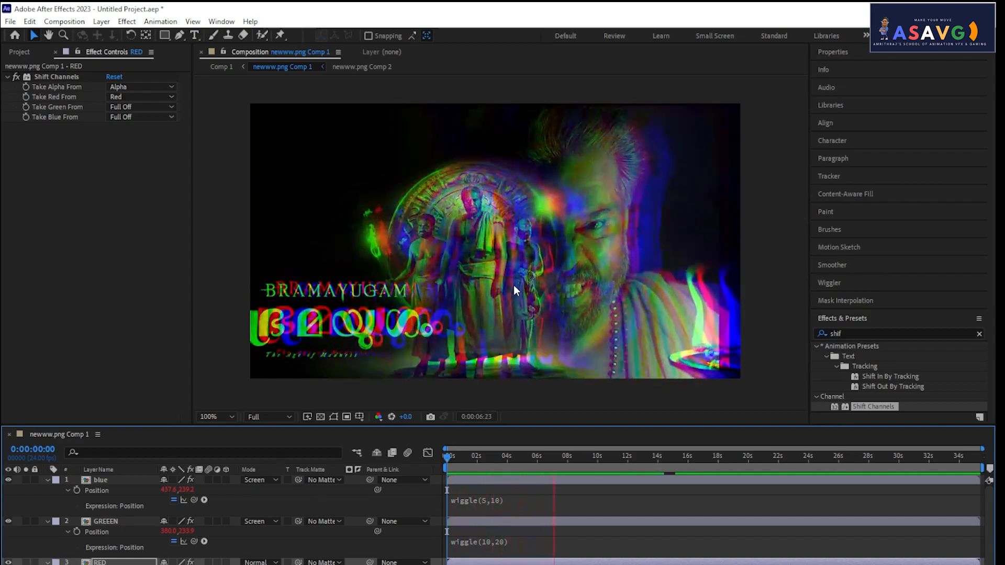
pyautogui.press('space')
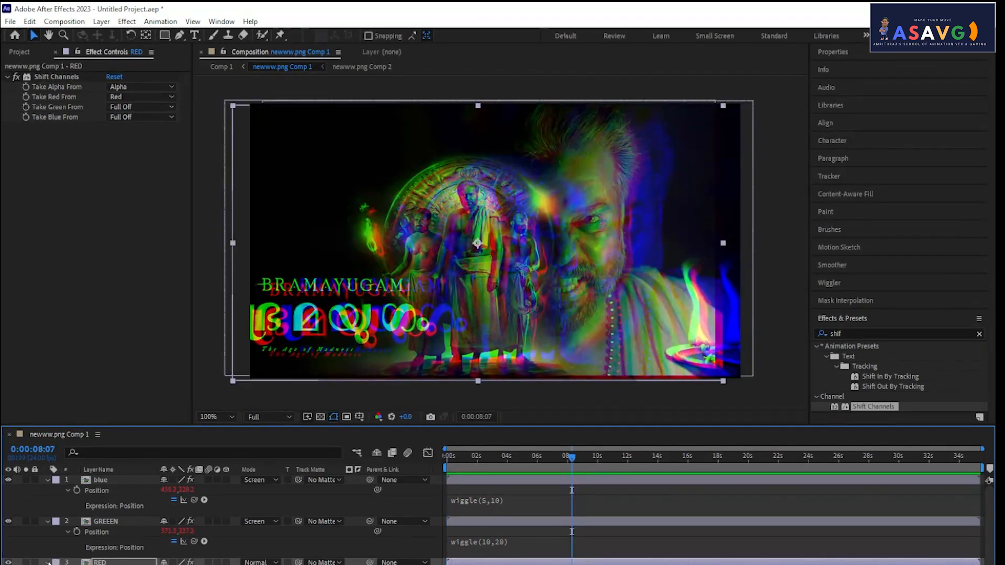
# Step: Collapse the layers' properties, move the GREEEN layer above the blue layer, and preview the animation
pyautogui.click(49, 520)
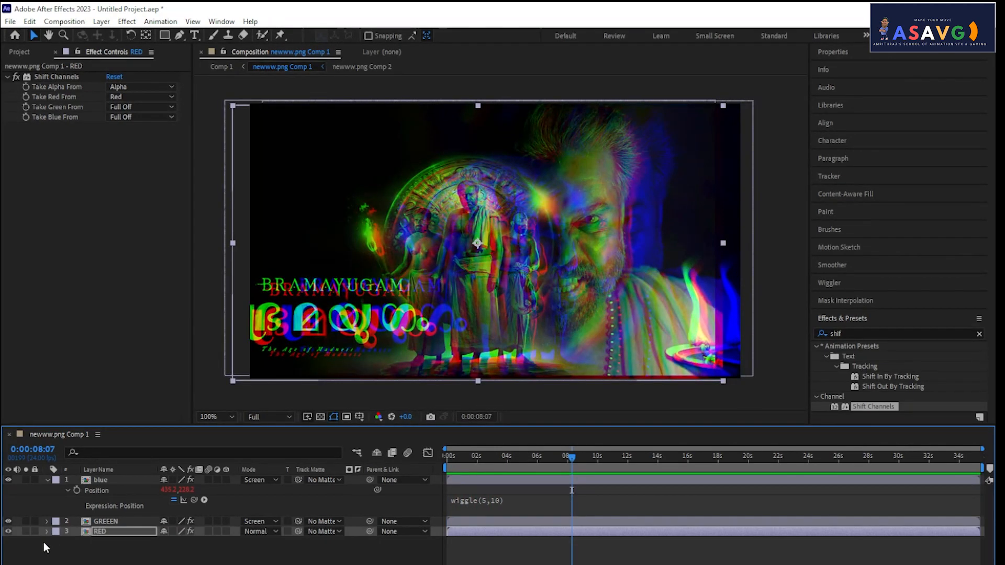
pyautogui.click(47, 480)
pyautogui.click(90, 481)
pyautogui.moveTo(102, 490); pyautogui.dragTo(108, 475)
pyautogui.press('space')
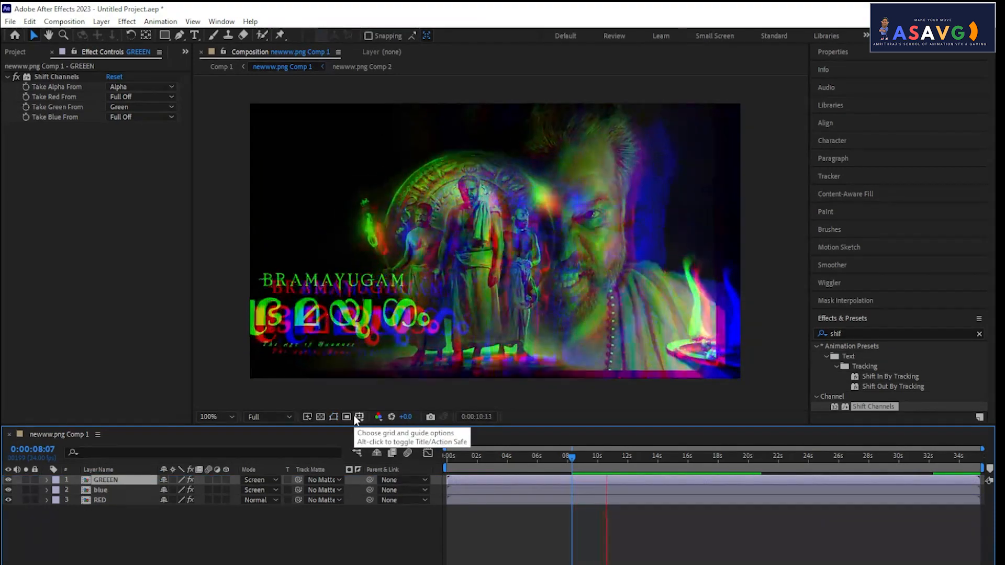
pyautogui.press('space')
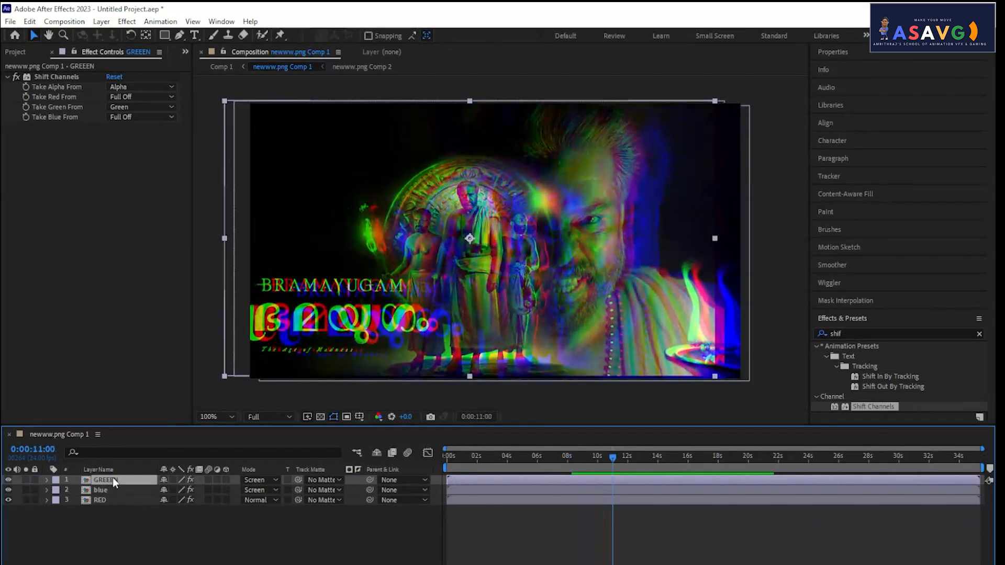
# Step: Reveal the GREEEN layer's Position property and remove its wiggle expression
pyautogui.click(47, 480)
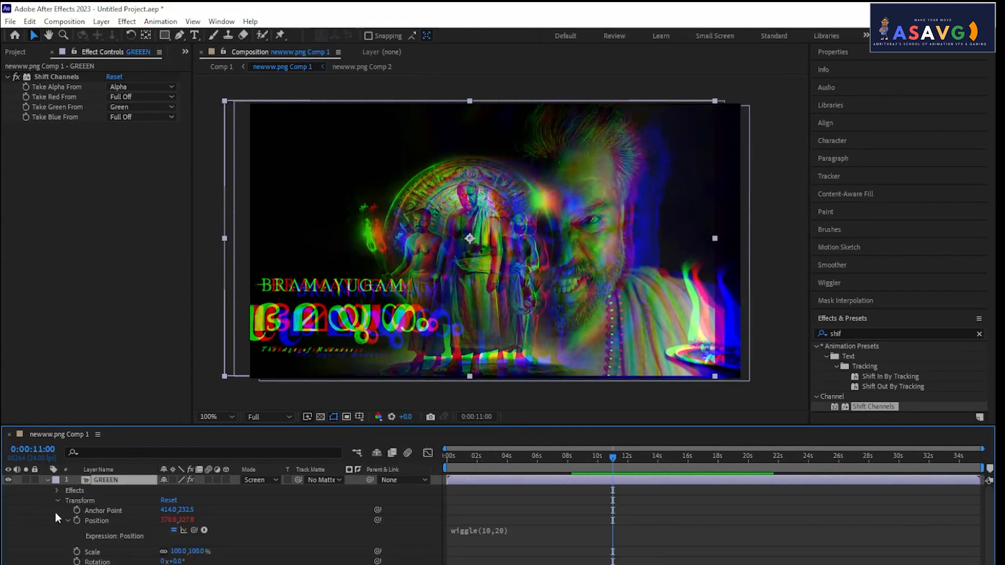
pyautogui.press('p')
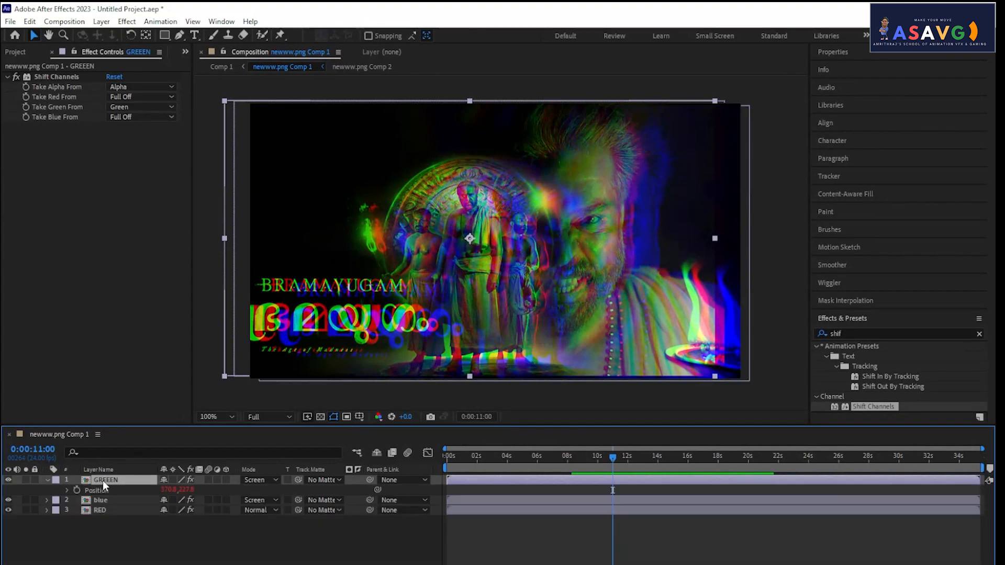
pyautogui.keyDown('alt'); pyautogui.click(76, 490); pyautogui.keyUp('alt')
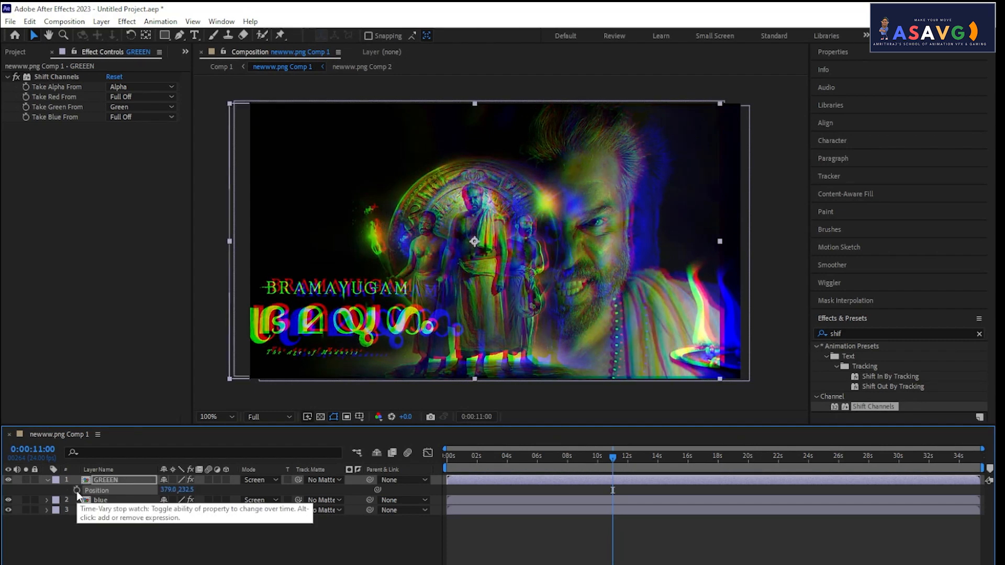
pyautogui.keyDown('alt'); pyautogui.click(76, 491); pyautogui.keyUp('alt')
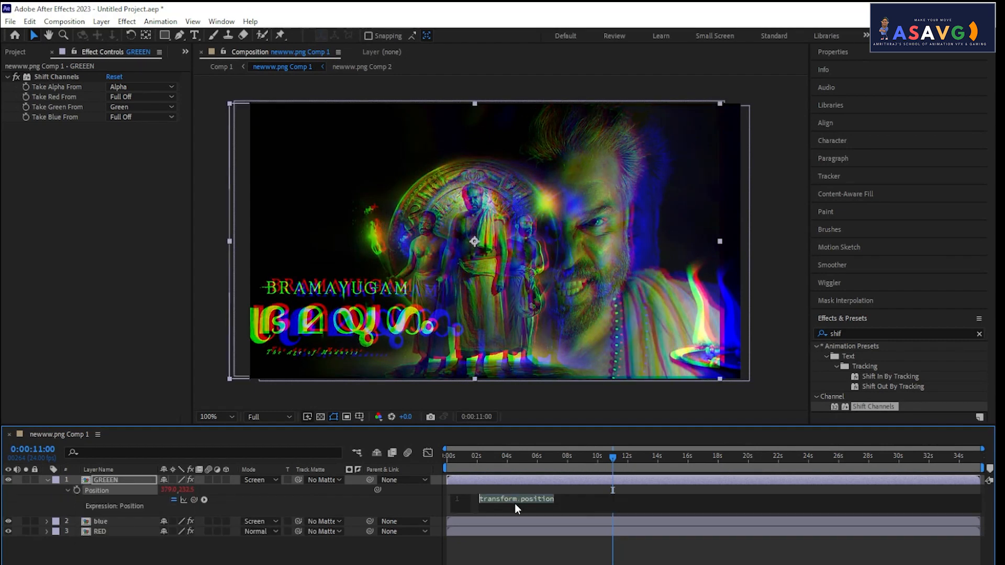
pyautogui.click(143, 554)
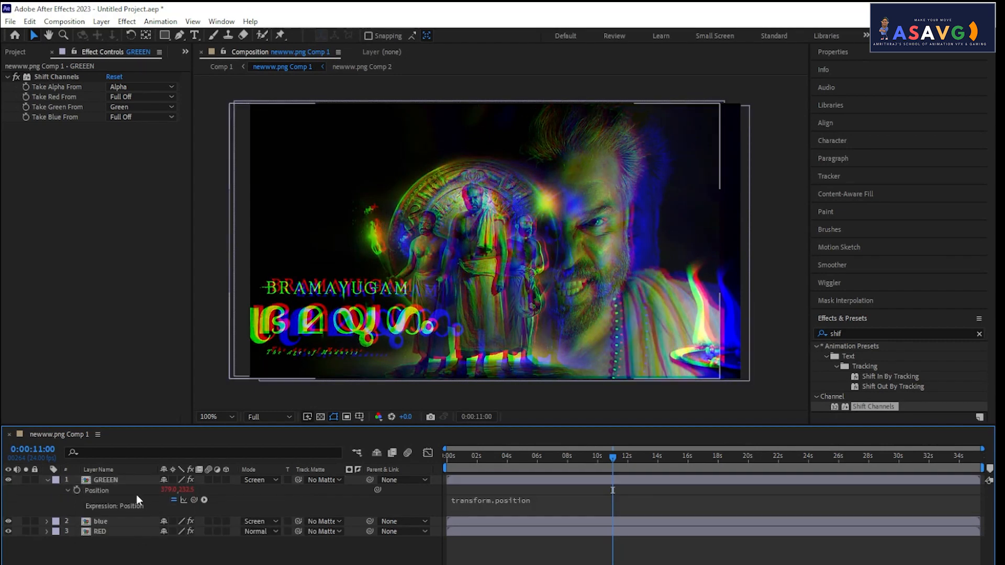
pyautogui.hotkey('ctrl', 'z')
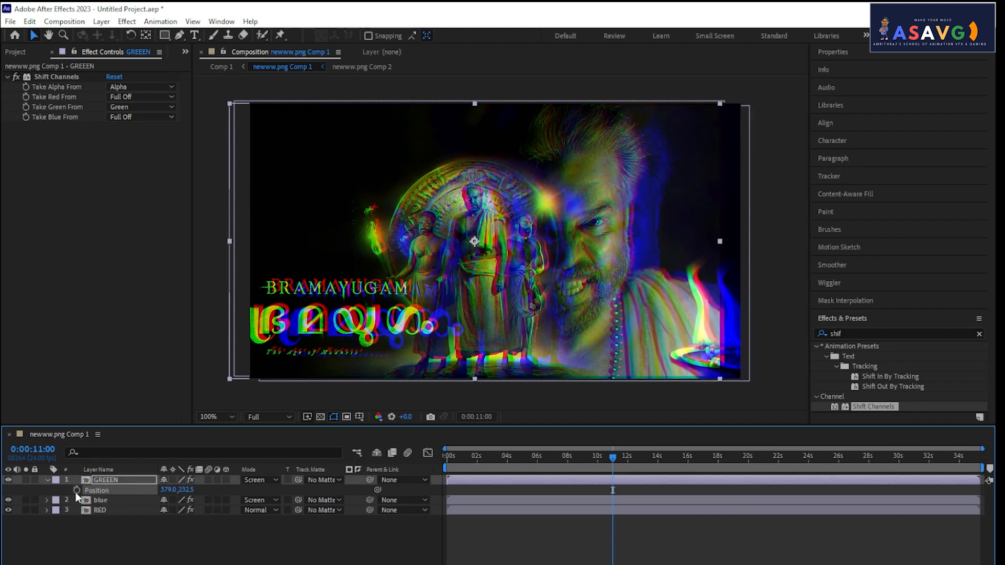
# Step: Expand the layers' transform properties and add the expression wiggle(5,10) to the GREEEN layer's Position property
pyautogui.click(47, 480)
pyautogui.click(48, 480)
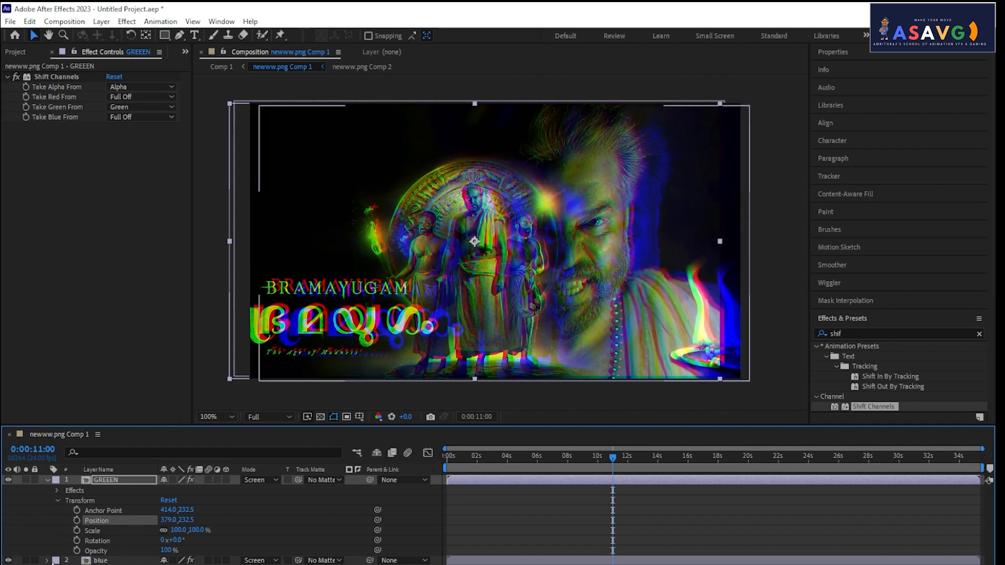
pyautogui.scroll(-3, 167, 513)
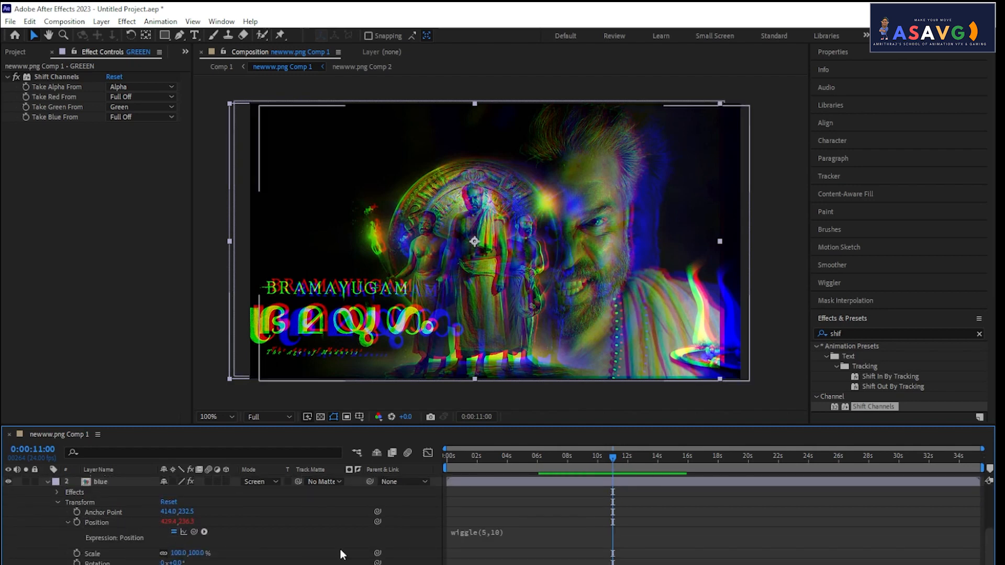
pyautogui.scroll(3, 165, 525)
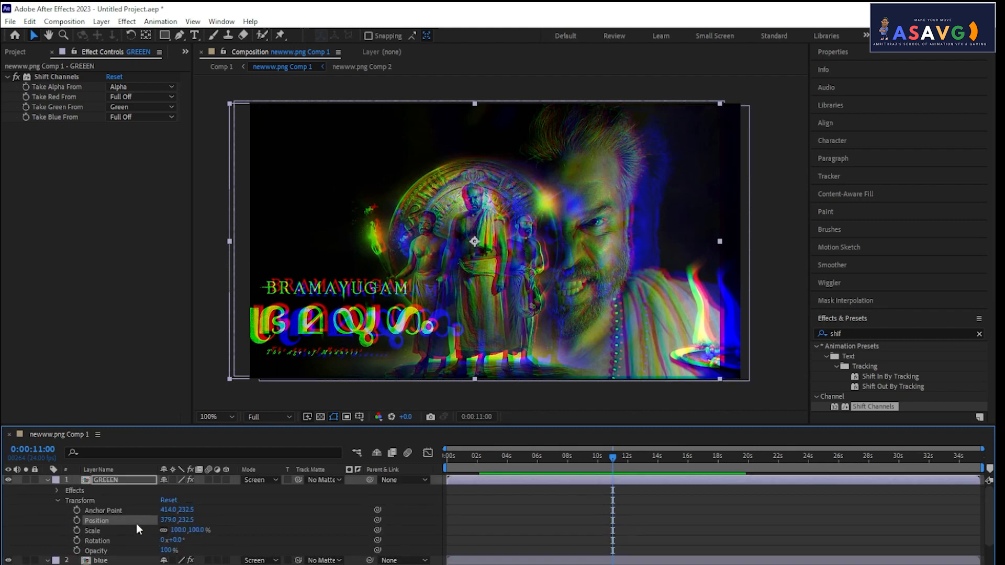
pyautogui.keyDown('alt'); pyautogui.click(77, 521); pyautogui.keyUp('alt')
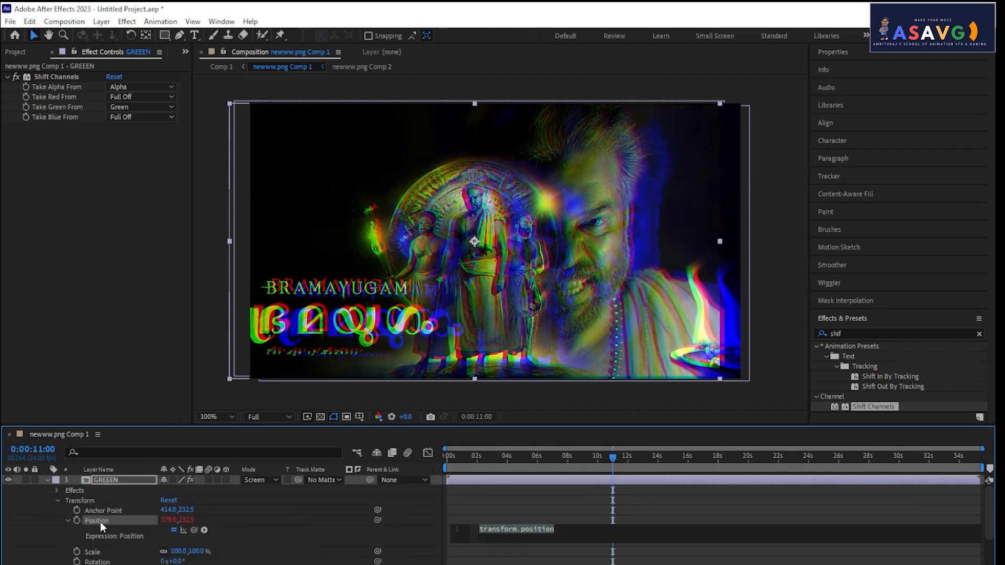
pyautogui.write('wigg')
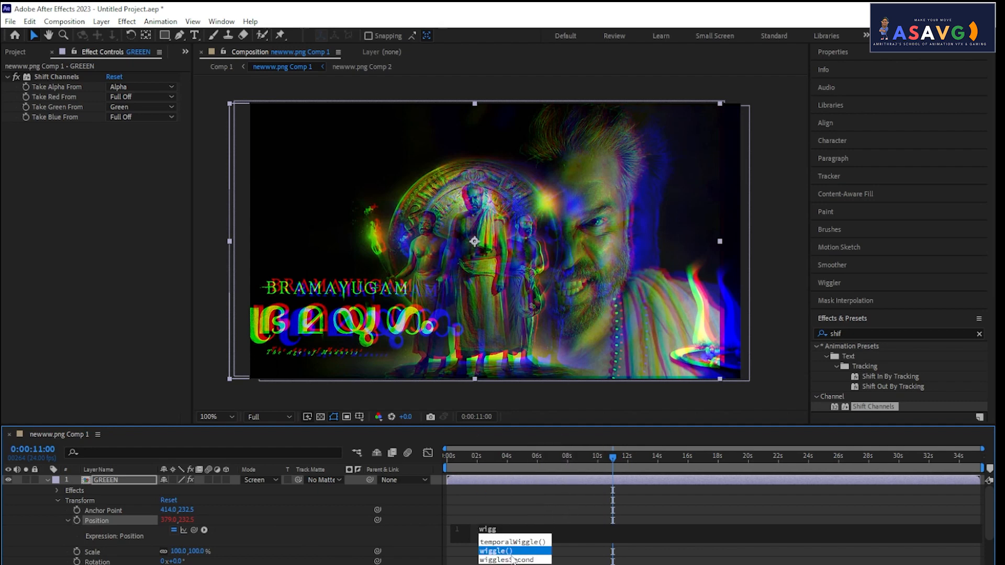
pyautogui.click(518, 552)
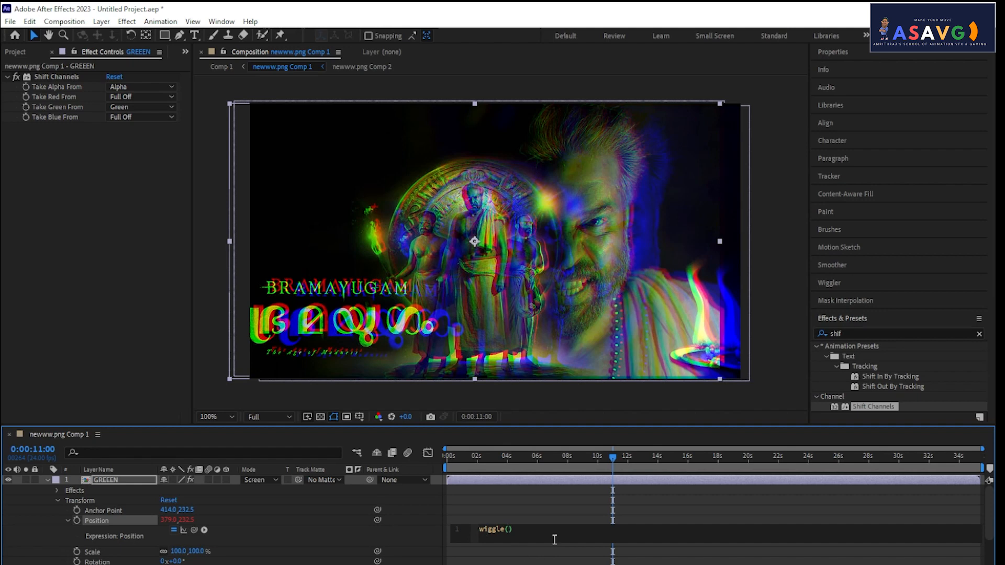
pyautogui.write('5,10')
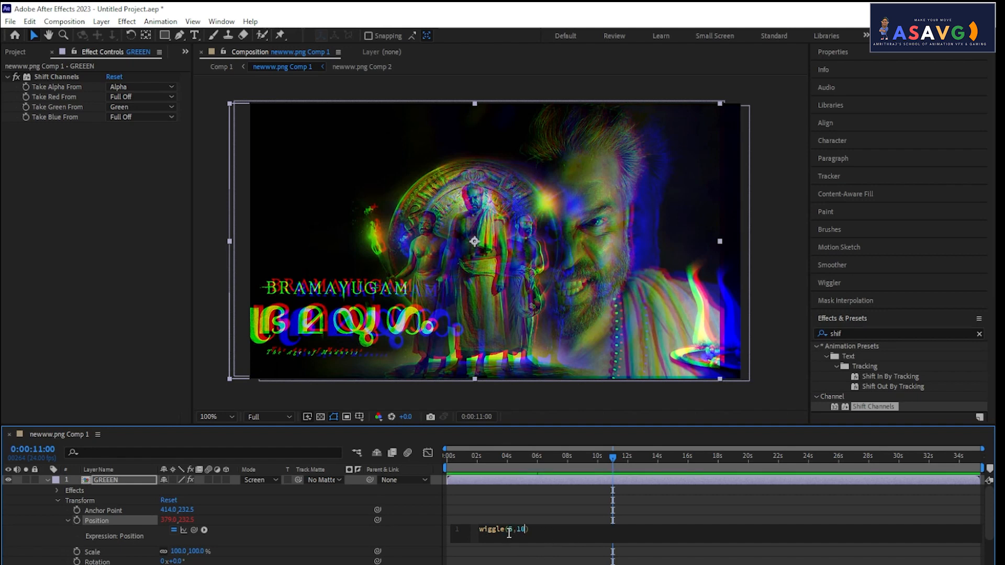
pyautogui.press('Return')
# Step: Change the RED layer's Position expression to wiggle(5,10) and preview the animation from the start
pyautogui.scroll(-2, 558, 542)
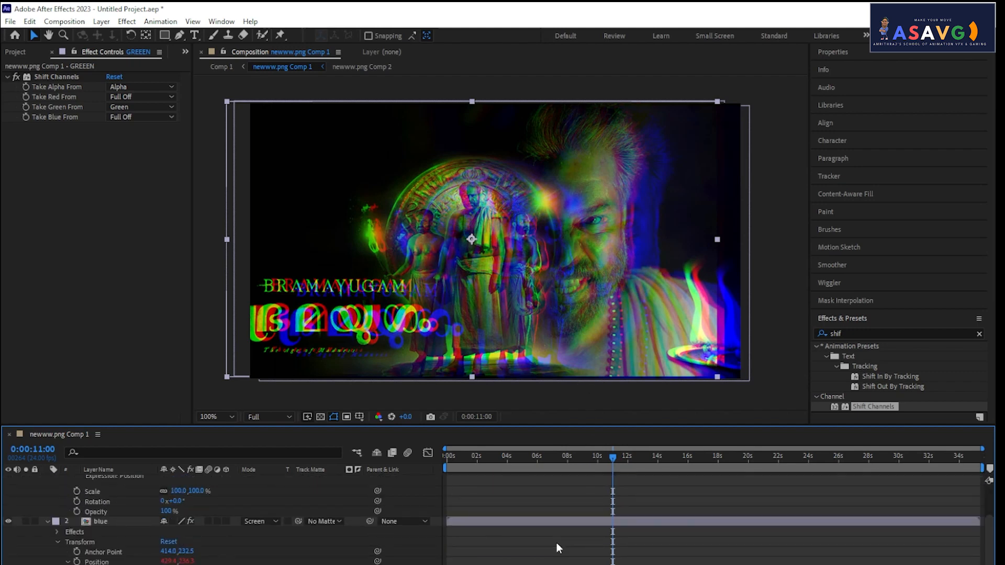
pyautogui.scroll(-2, 220, 518)
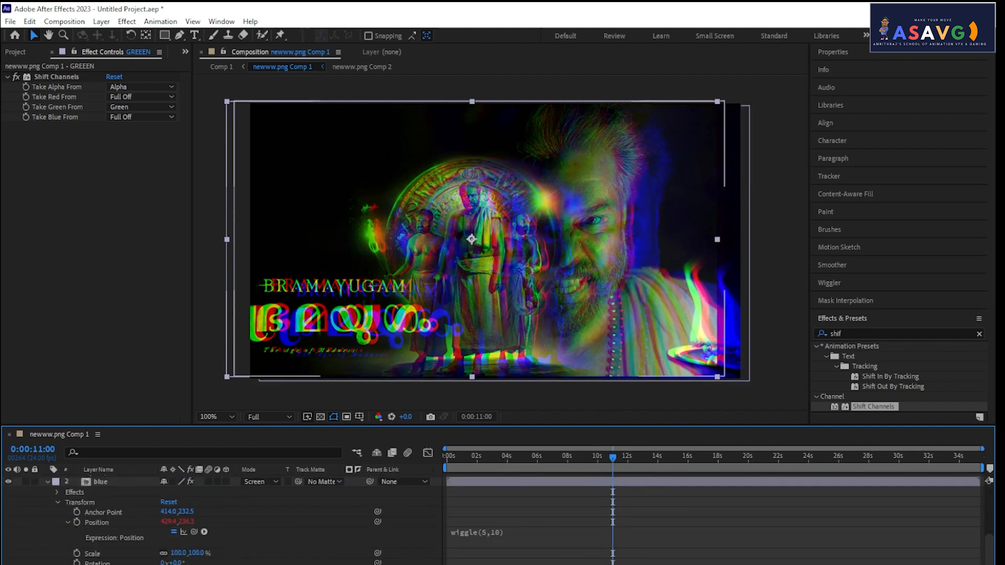
pyautogui.scroll(-3, 234, 531)
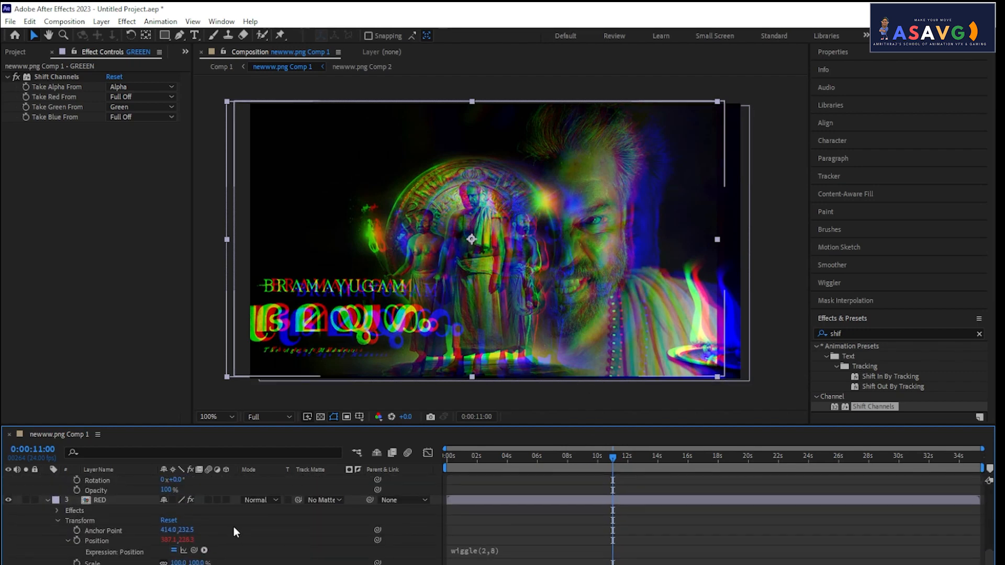
pyautogui.click(486, 551)
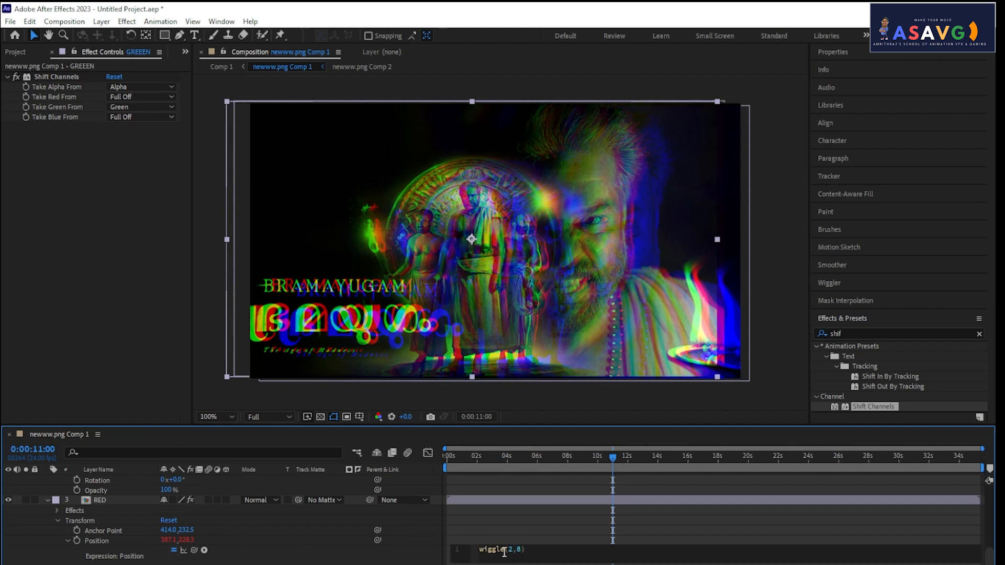
pyautogui.click(513, 551)
pyautogui.press('BackSpace')
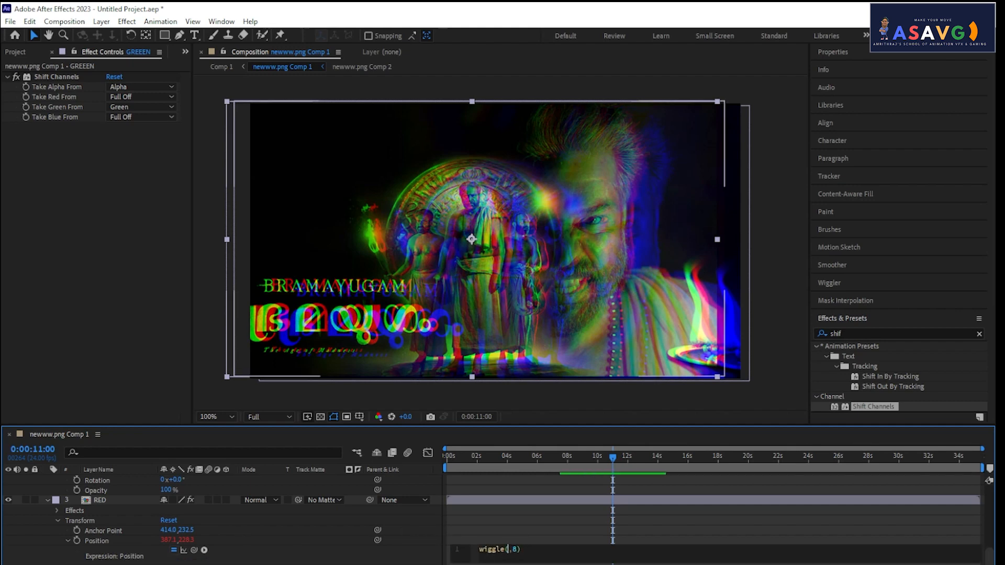
pyautogui.write('5,')
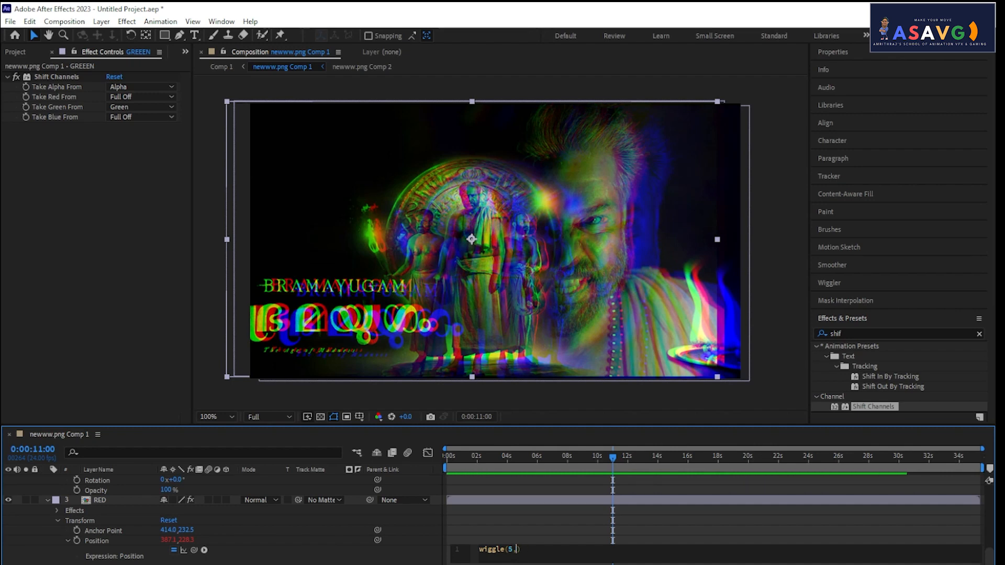
pyautogui.write('10')
pyautogui.press('KP_Enter')
pyautogui.press('Home')
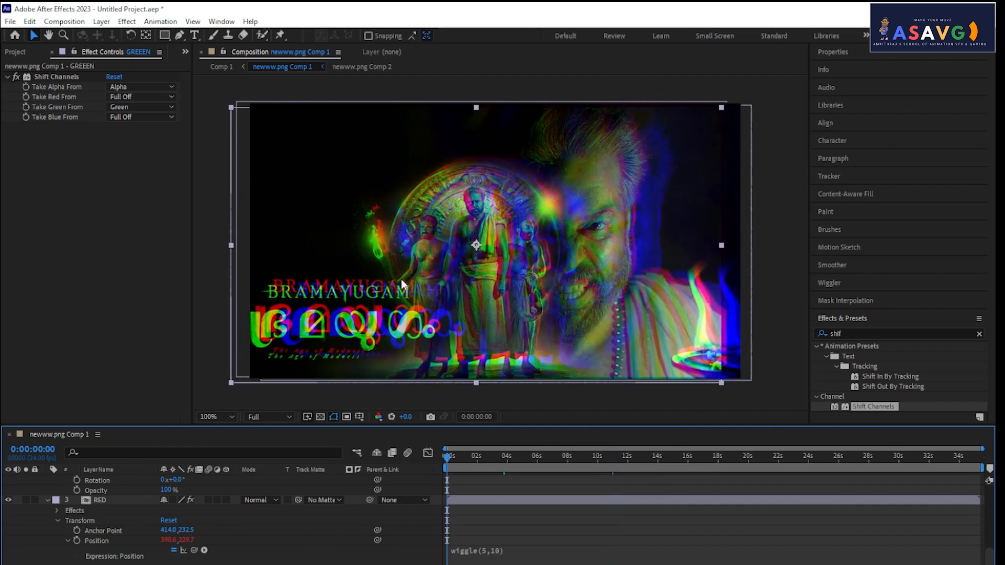
pyautogui.press('space')
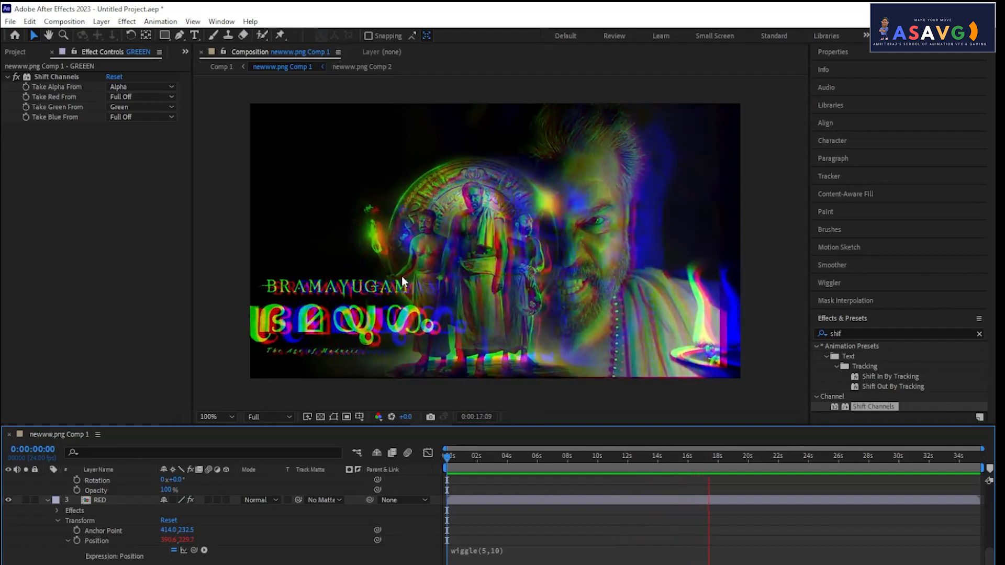
# Step: Collapse the properties of the GREEEN, blue and RED layers and stop the preview
pyautogui.scroll(5, 176, 504)
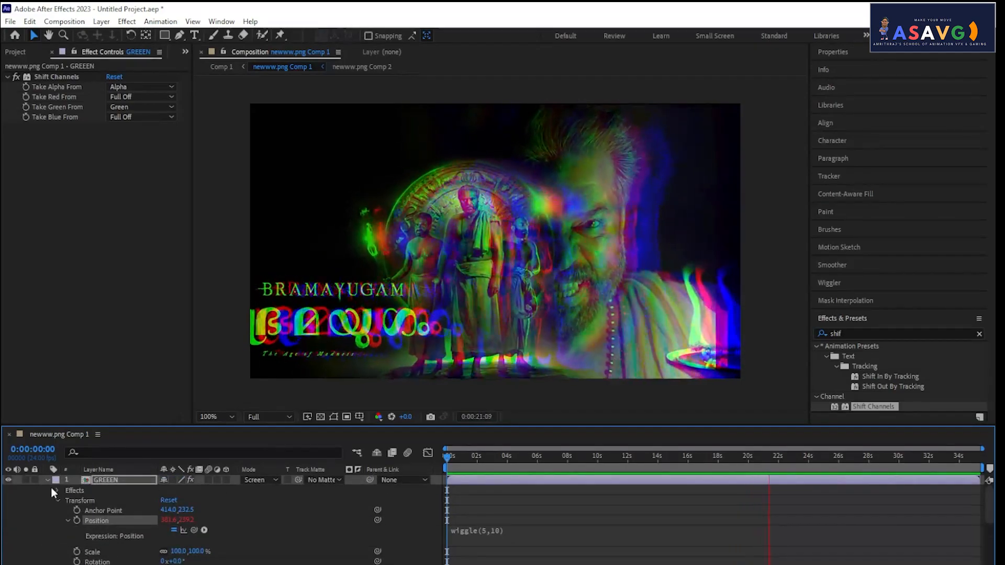
pyautogui.click(47, 478)
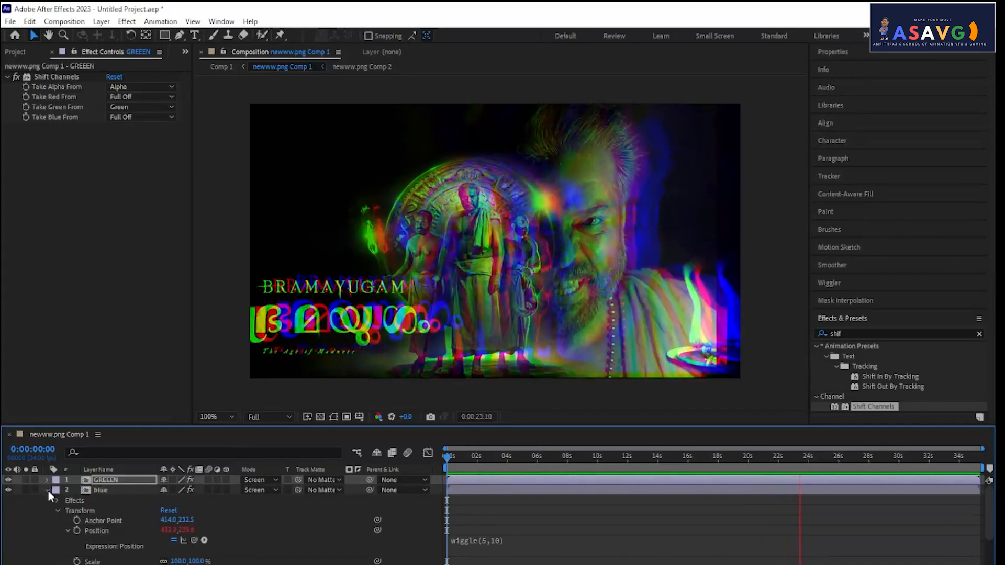
pyautogui.click(48, 489)
pyautogui.click(53, 500)
pyautogui.click(46, 499)
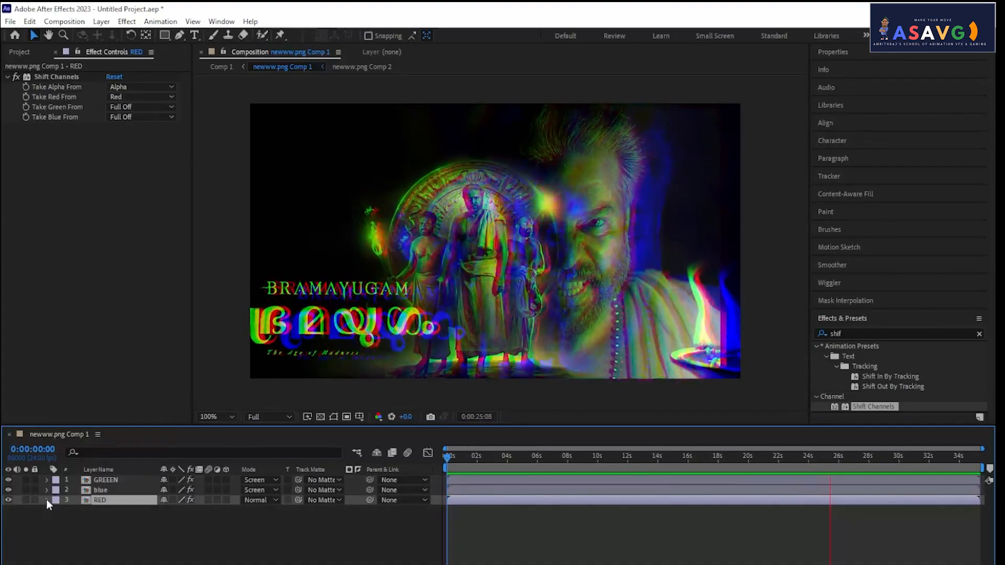
pyautogui.press('space')
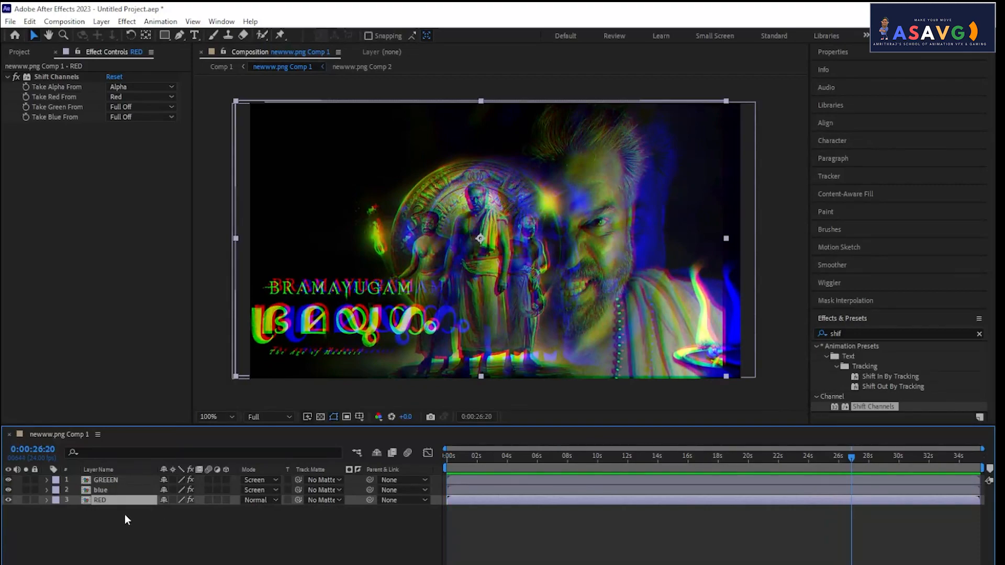
# Step: Add the expression wiggle(2,3) to the GREEEN layer's Scale property and preview the animation from the start
pyautogui.click(98, 480)
pyautogui.press('s')
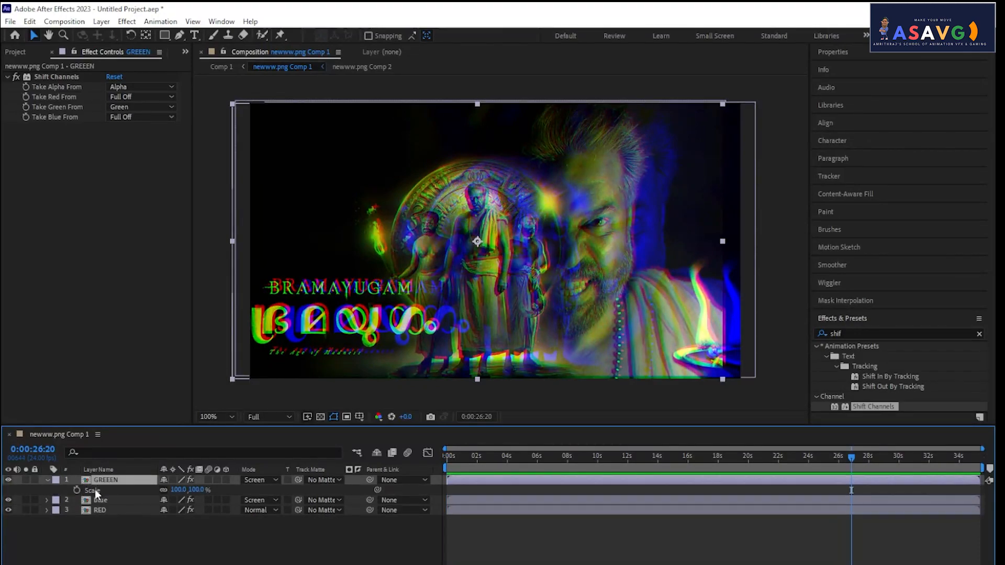
pyautogui.click(449, 460)
pyautogui.moveTo(448, 461); pyautogui.dragTo(447, 460)
pyautogui.keyDown('alt'); pyautogui.click(77, 490); pyautogui.keyUp('alt')
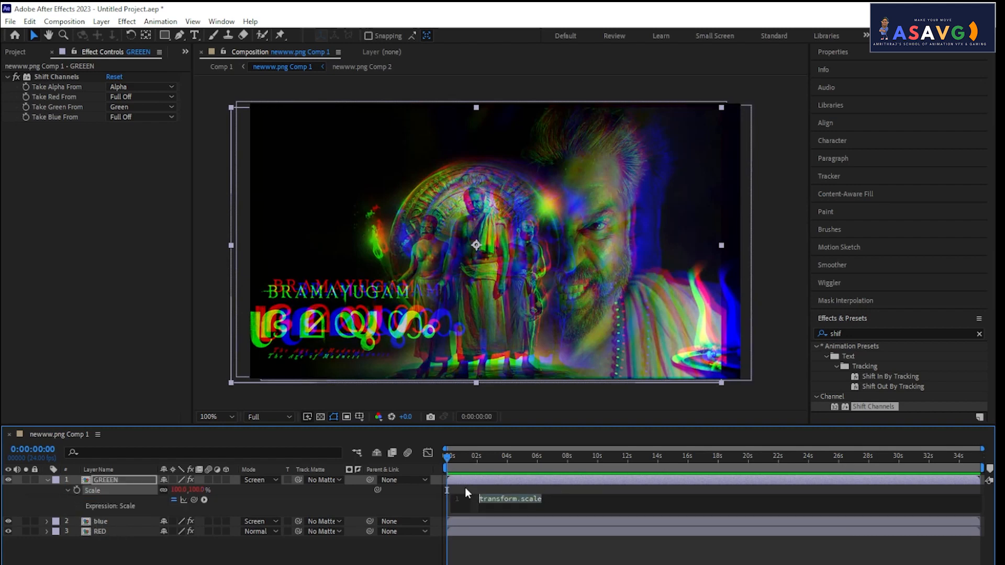
pyautogui.write('scal')
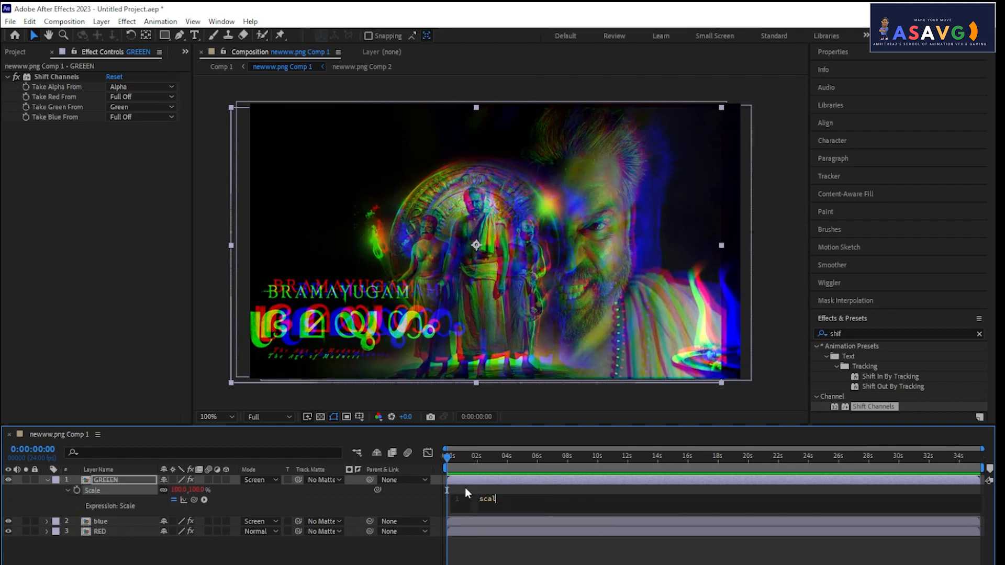
pyautogui.press('BackSpace')
pyautogui.press('BackSpace')
pyautogui.press('BackSpace')
pyautogui.press('BackSpace')
pyautogui.write('wi')
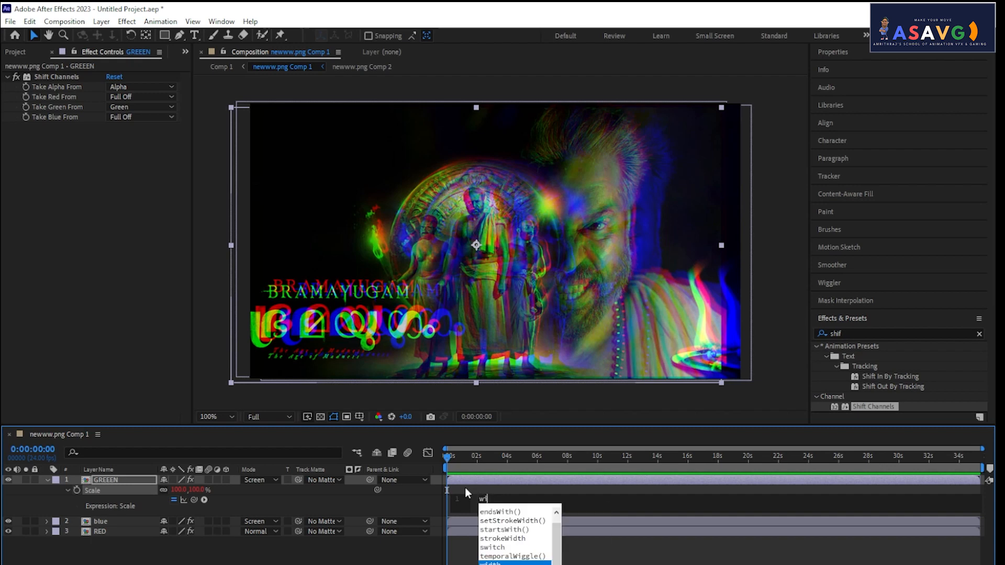
pyautogui.write('g')
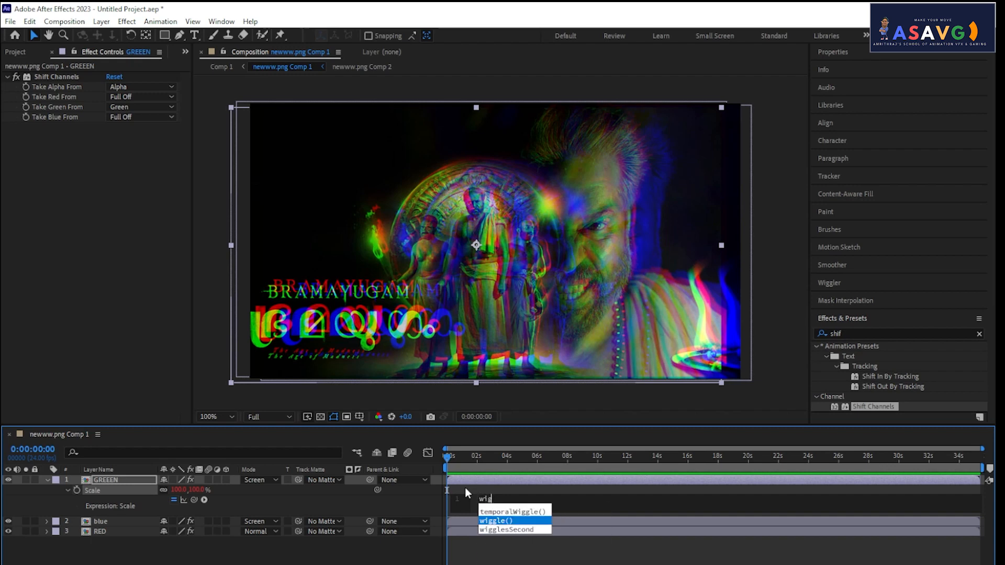
pyautogui.click(504, 521)
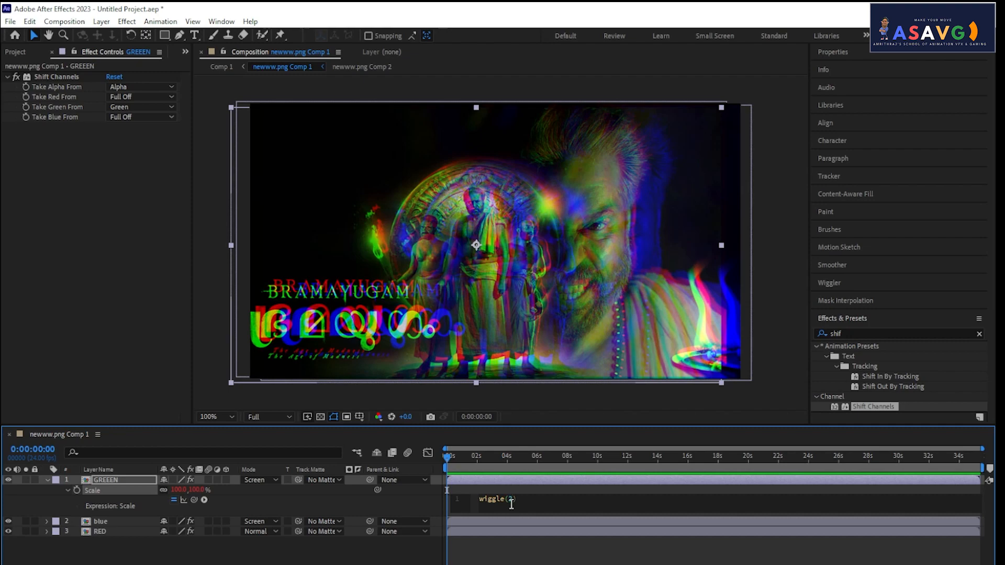
pyautogui.press('KP_Enter')
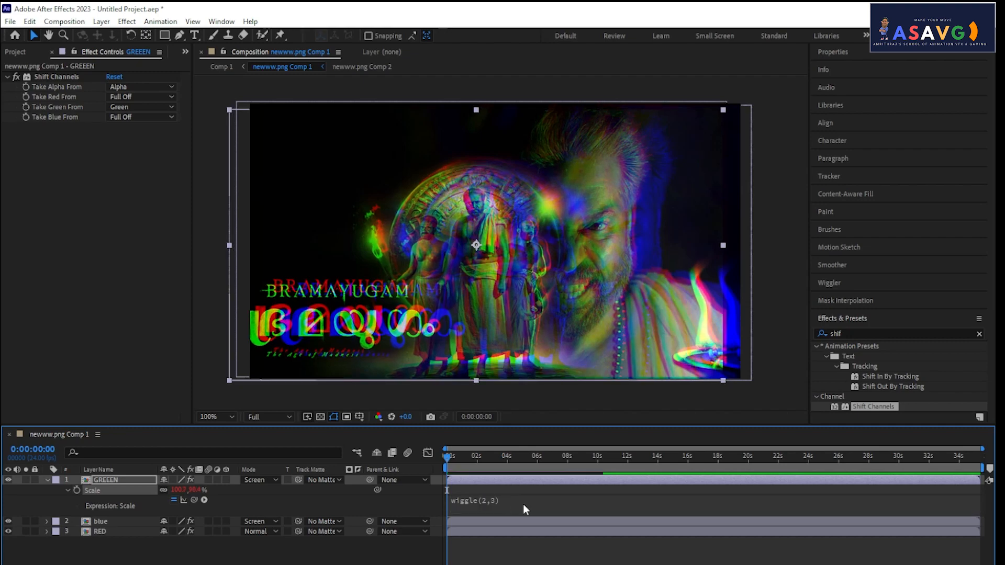
pyautogui.press('space')
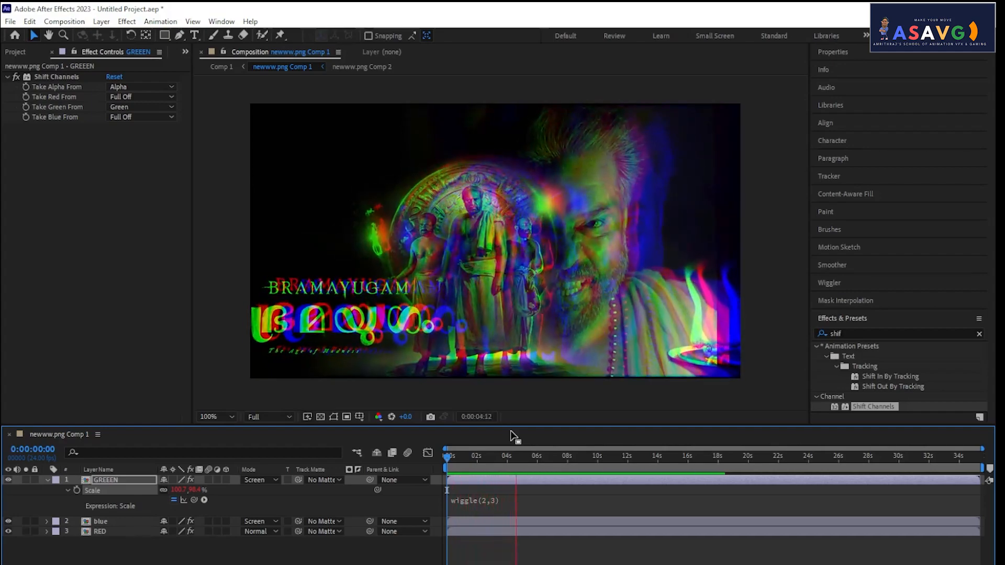
pyautogui.press('space')
# Step: Change the GREEEN layer's Scale expression to wiggle(20,3) and preview the animation from the start
pyautogui.click(502, 501)
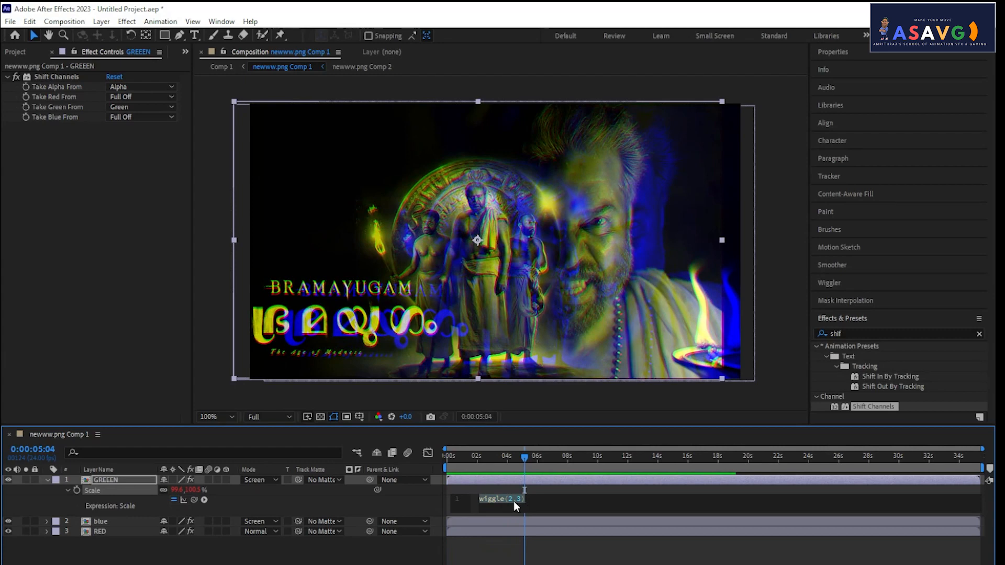
pyautogui.click(511, 499)
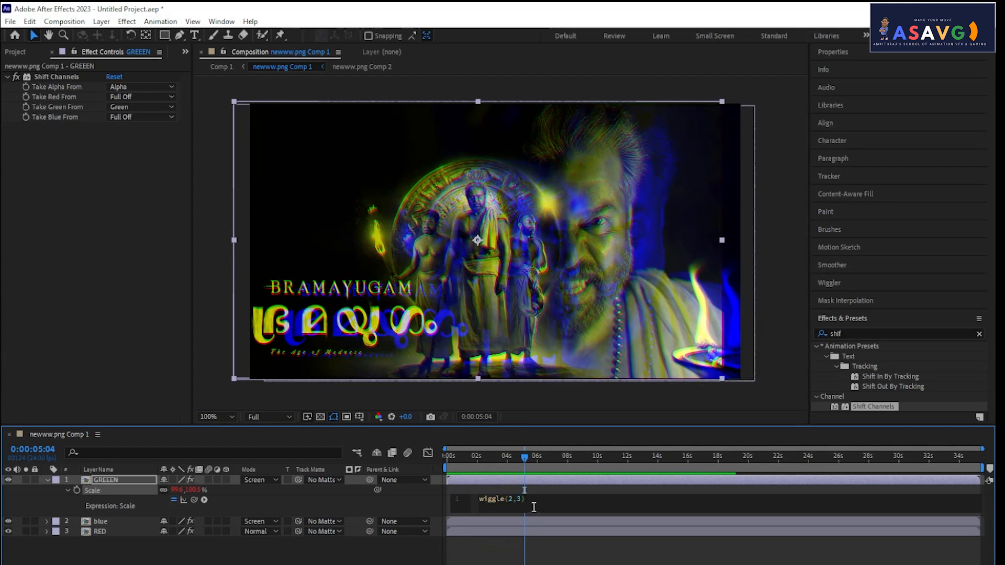
pyautogui.write('2')
pyautogui.write('0')
pyautogui.press('KP_Enter')
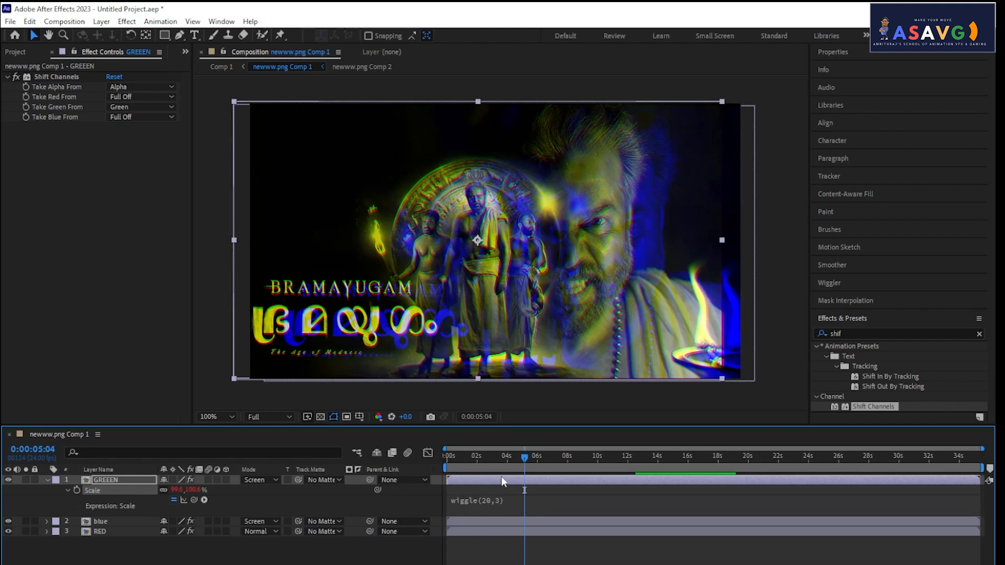
pyautogui.moveTo(460, 457); pyautogui.dragTo(425, 468)
pyautogui.press('space')
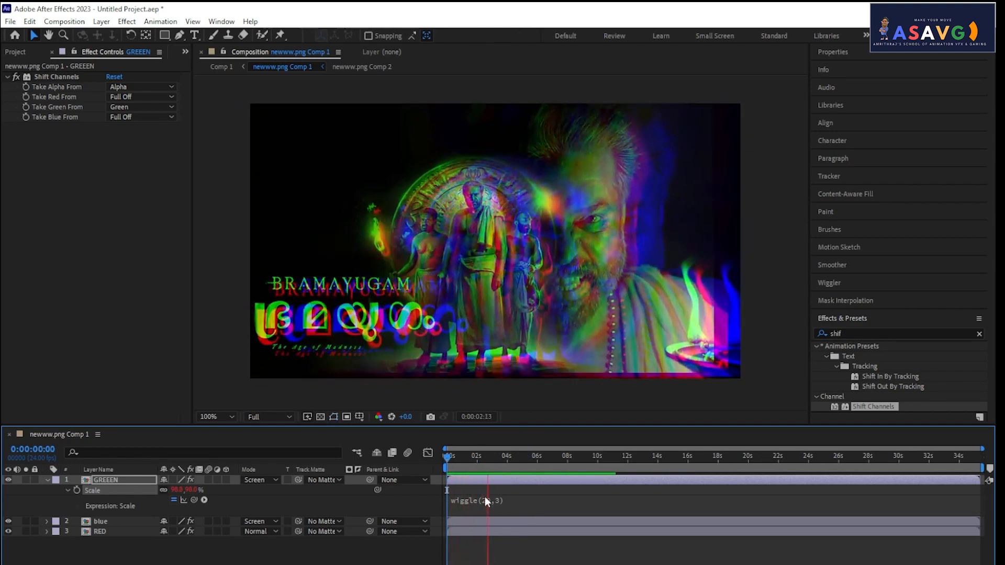
# Step: Change the GREEEN layer's Scale expression to wiggle(2,30) and preview the animation
pyautogui.click(487, 499)
pyautogui.click(490, 501)
pyautogui.click(512, 501)
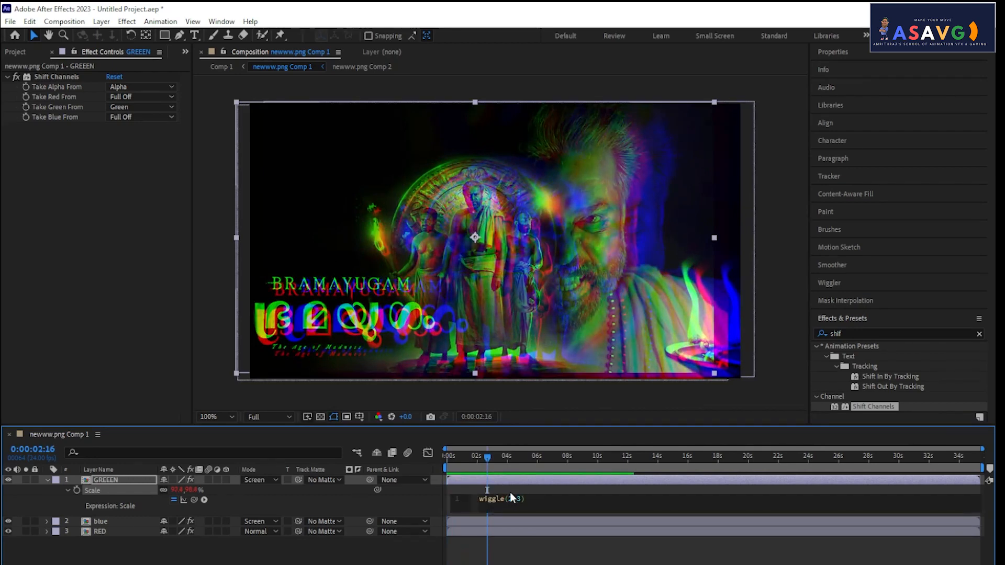
pyautogui.write('0')
pyautogui.press('KP_Enter')
pyautogui.press('space')
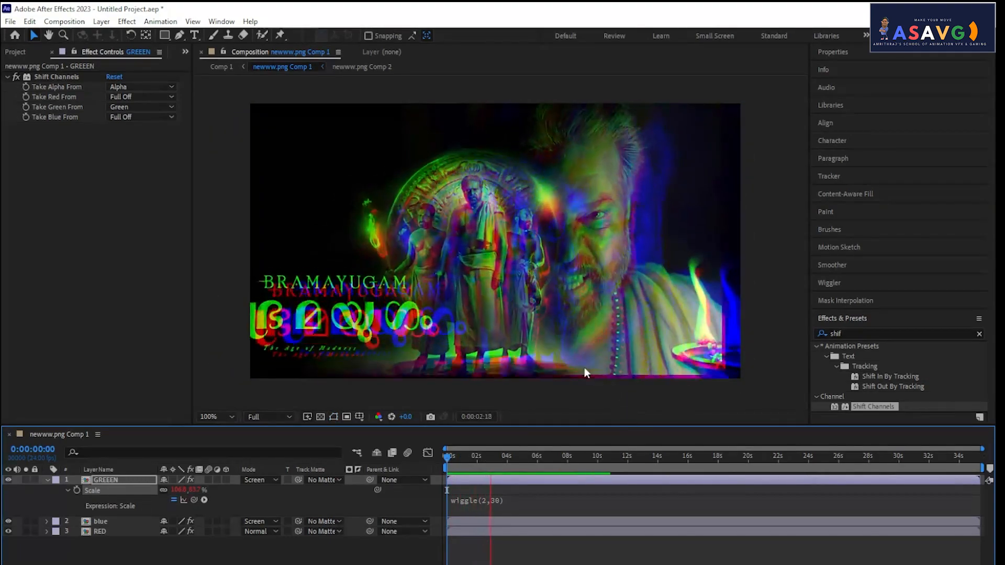
pyautogui.press('space')
# Step: Change the GREEEN layer's Scale expression to wiggle(2,2) and copy the whole expression
pyautogui.click(495, 503)
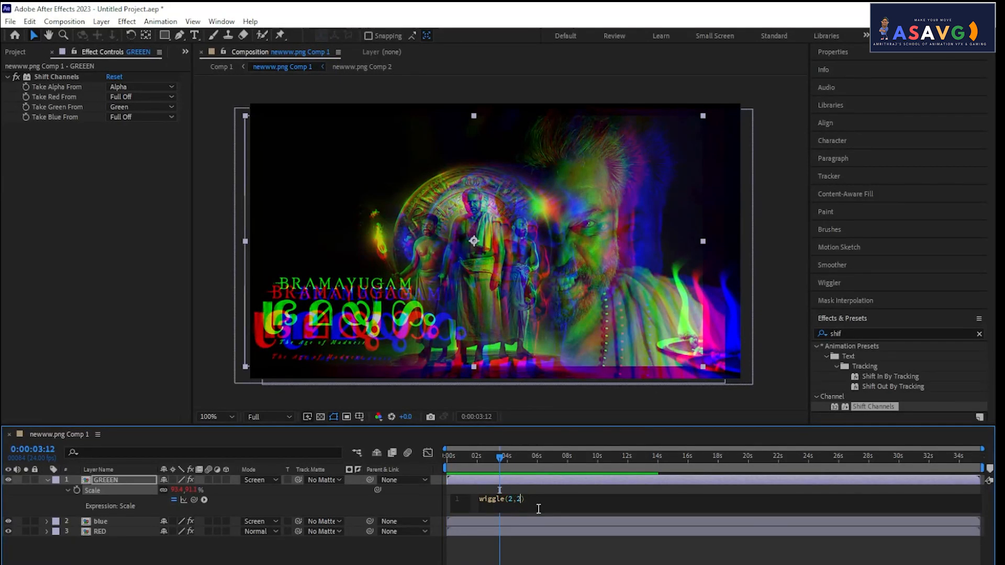
pyautogui.hotkey('ctrl', 'a')
pyautogui.hotkey('ctrl', 'c')
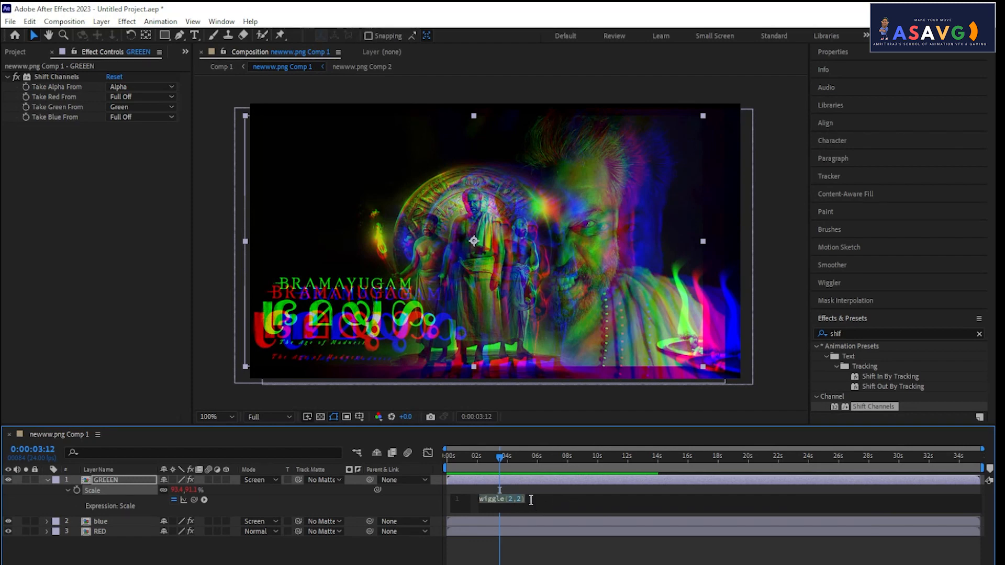
# Step: Paste the expression wiggle(2,2) onto the blue layer's Scale property and preview the animation from near the start
pyautogui.click(47, 480)
pyautogui.click(47, 489)
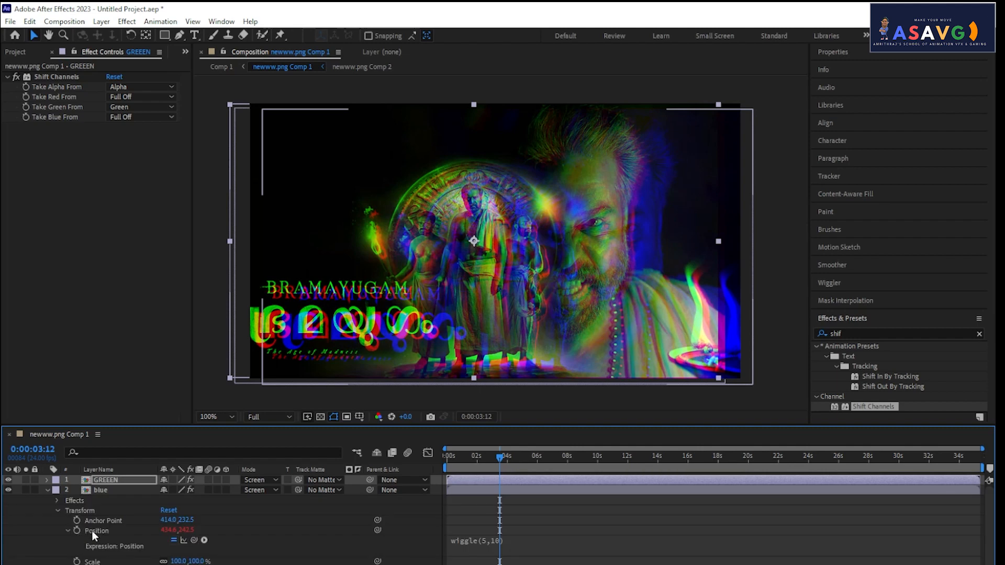
pyautogui.click(109, 490)
pyautogui.press('s')
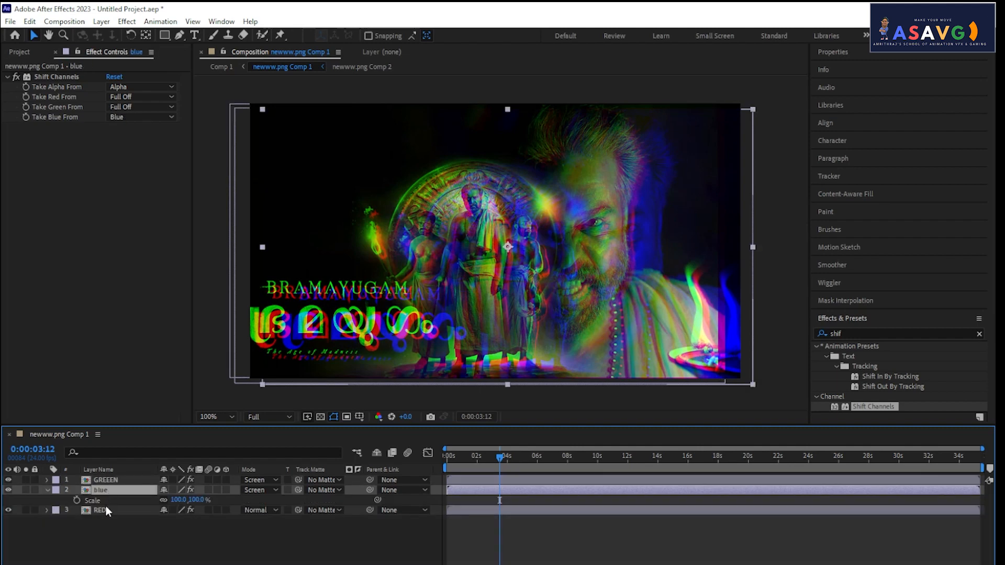
pyautogui.keyDown('alt'); pyautogui.click(77, 499); pyautogui.keyUp('alt')
pyautogui.hotkey('ctrl', 'v')
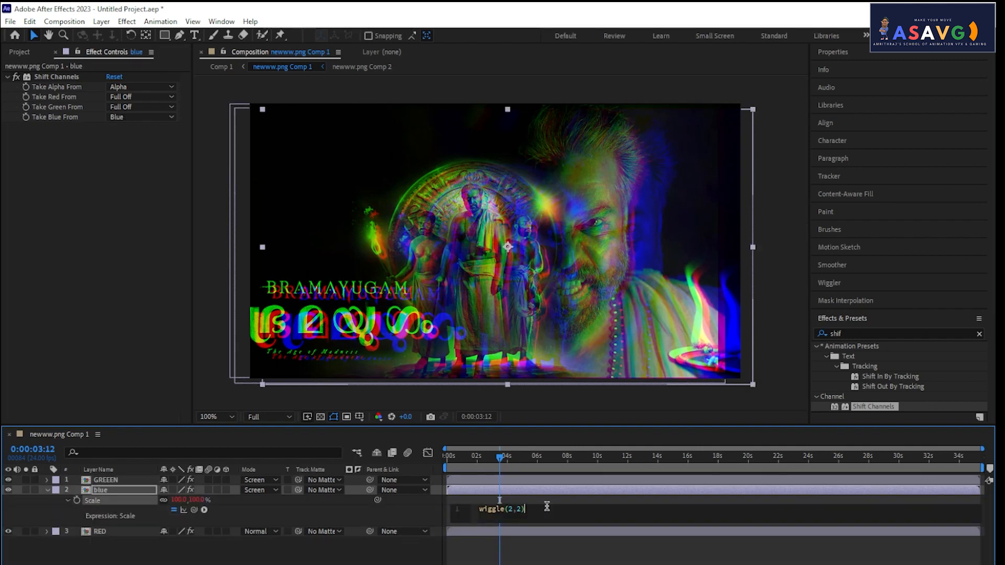
pyautogui.click(42, 537)
pyautogui.click(453, 463)
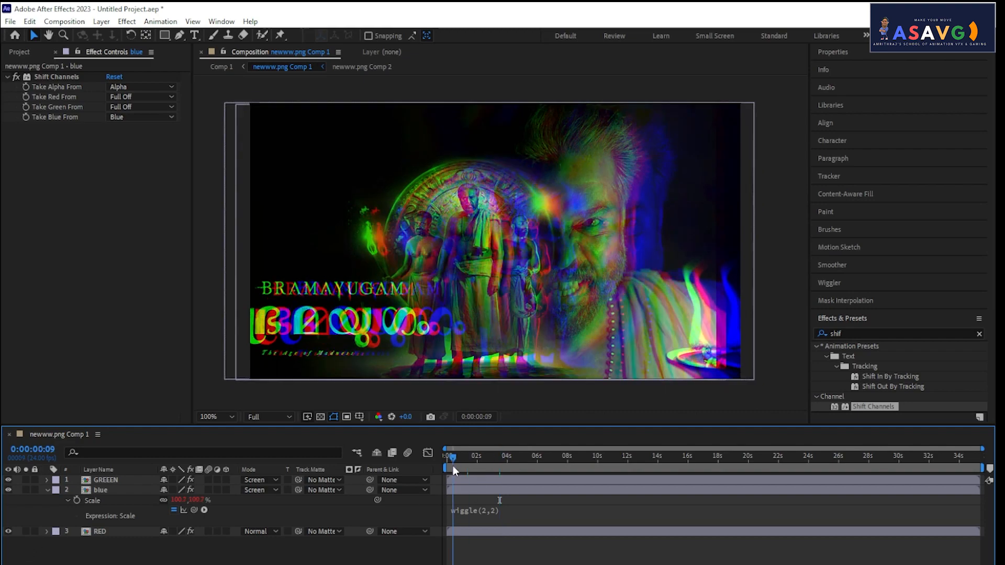
pyautogui.press('space')
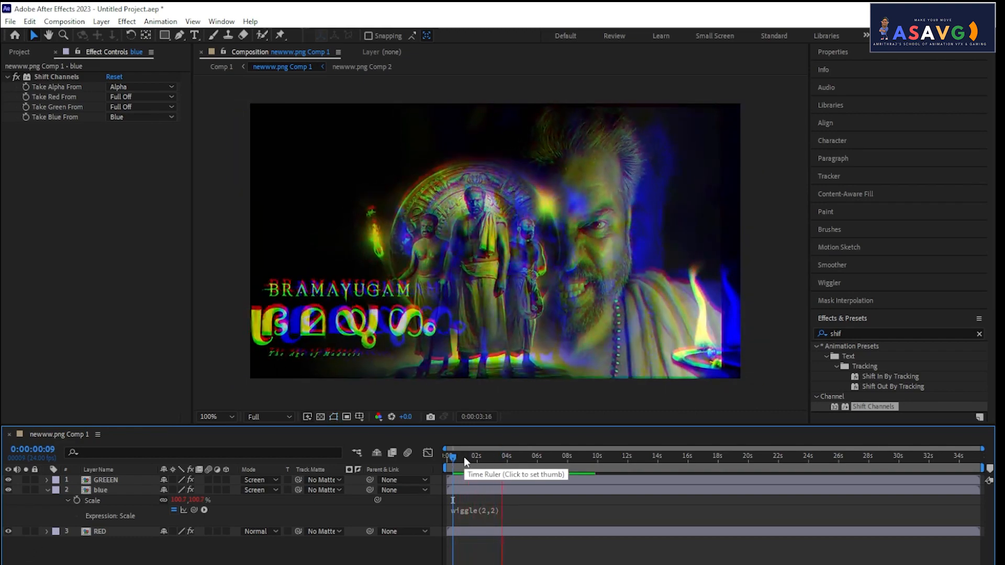
pyautogui.press('space')
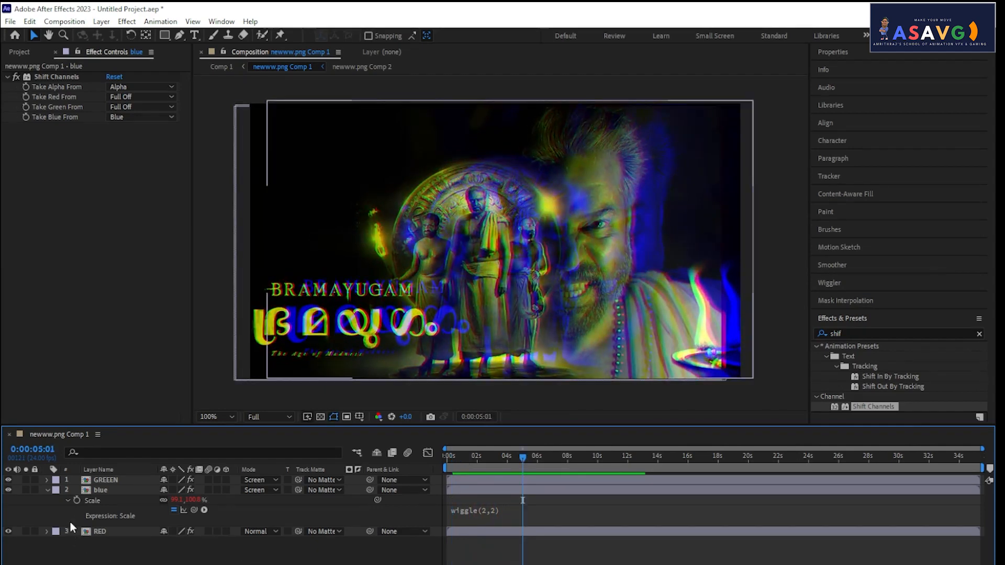
# Step: Reveal the RED layer's Scale property, give it the expression wiggle(2,2) and preview the animation from the start
pyautogui.click(48, 490)
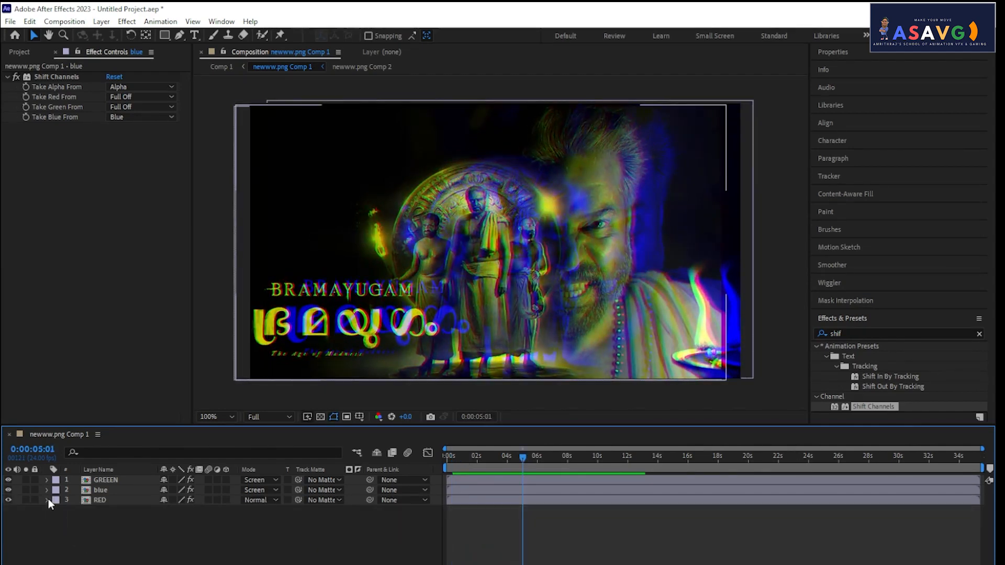
pyautogui.click(47, 499)
pyautogui.scroll(-1, 58, 522)
pyautogui.click(47, 492)
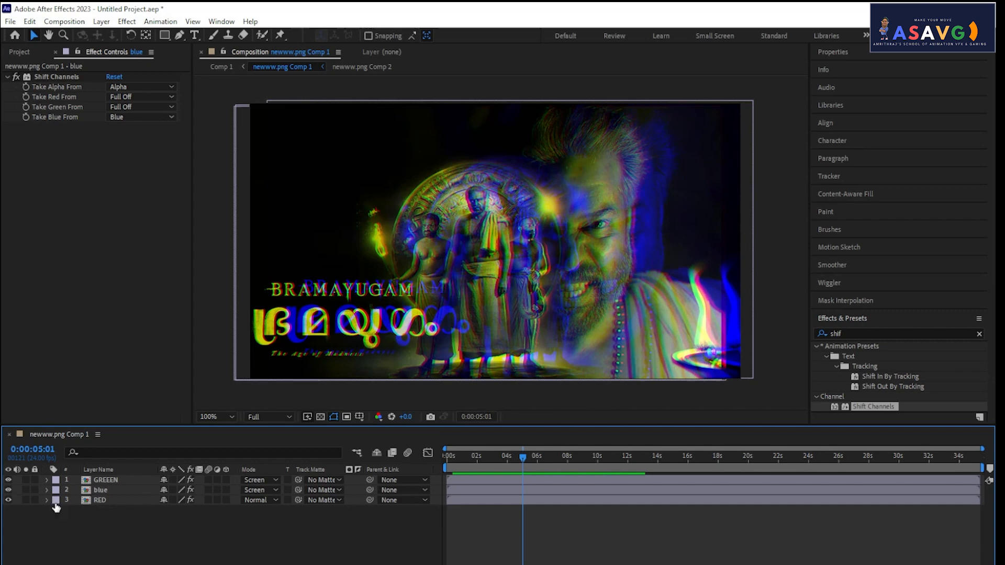
pyautogui.press('s')
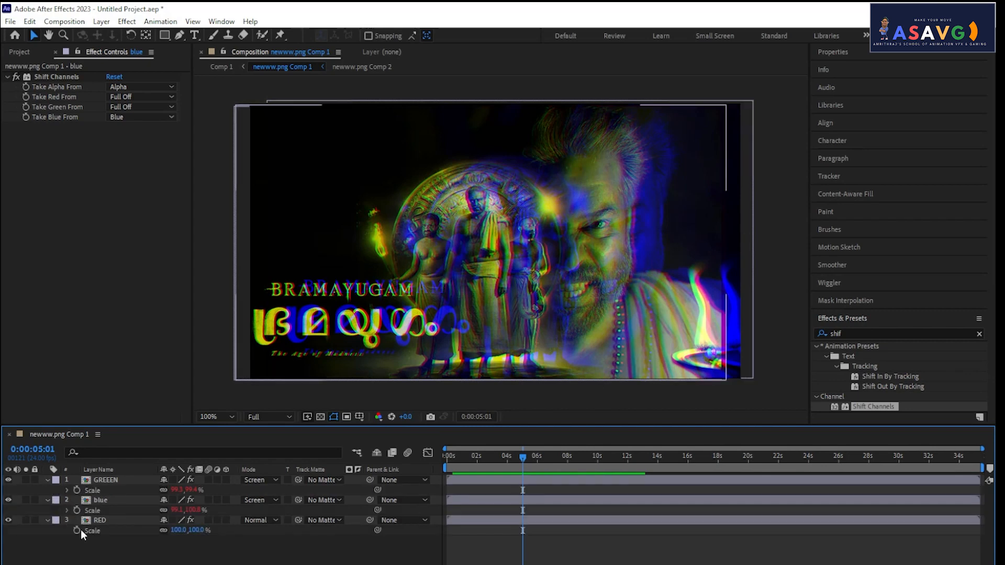
pyautogui.click(47, 499)
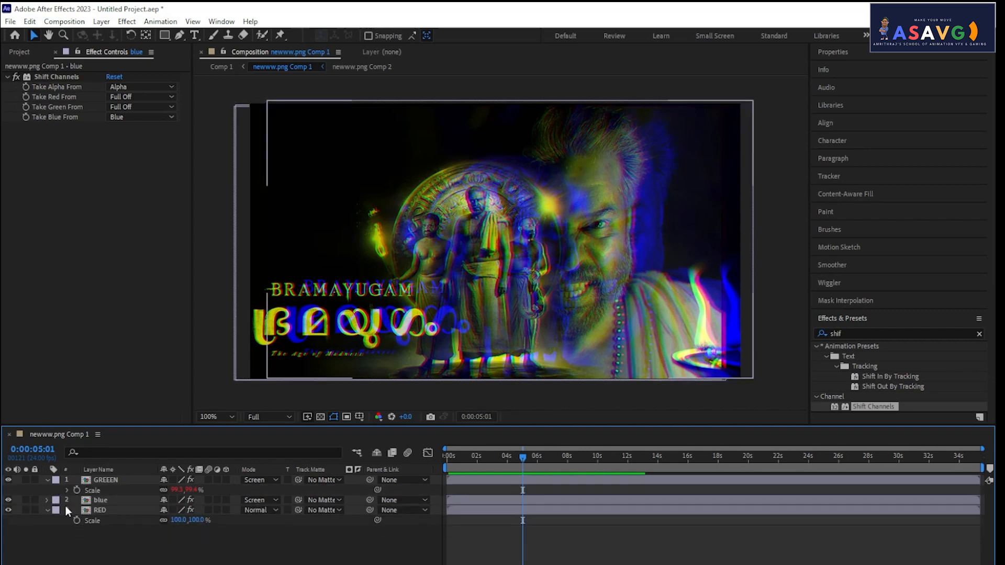
pyautogui.keyDown('alt'); pyautogui.click(77, 521); pyautogui.keyUp('alt')
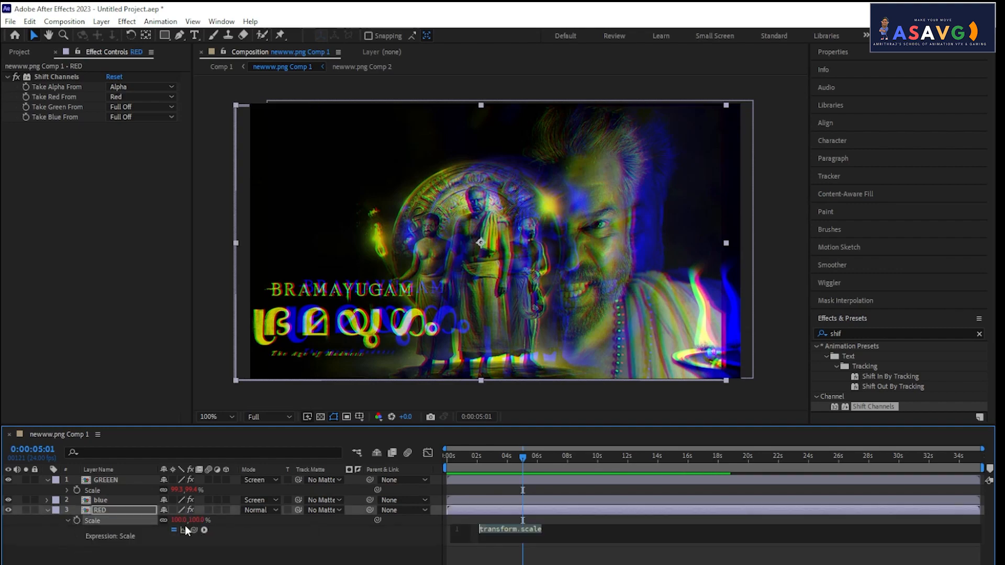
pyautogui.write('wiggle(2,2)')
pyautogui.click(519, 464)
pyautogui.press('Home')
pyautogui.press('space')
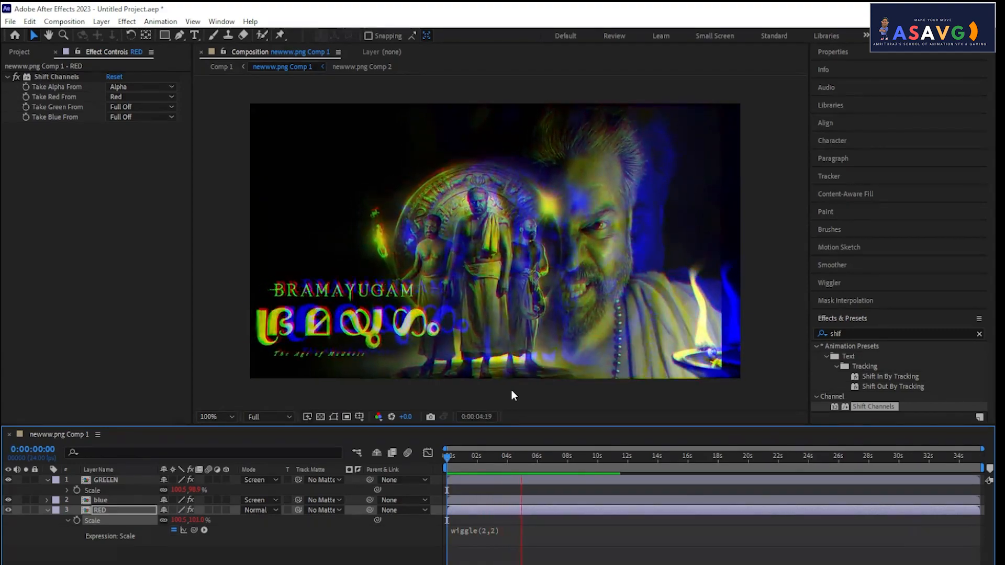
pyautogui.press('space')
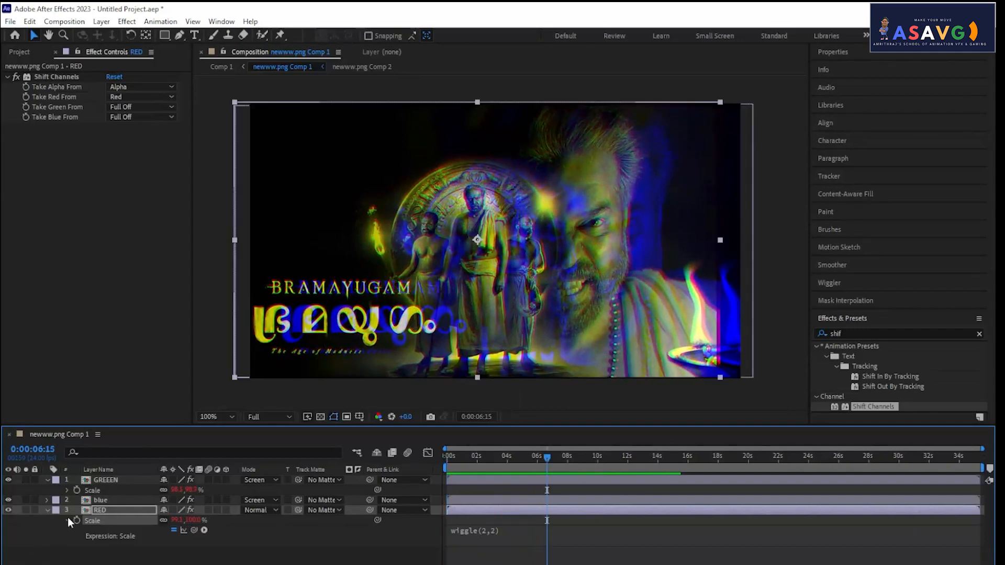
# Step: Collapse the properties of the RED, blue and GREEEN layers
pyautogui.click(48, 509)
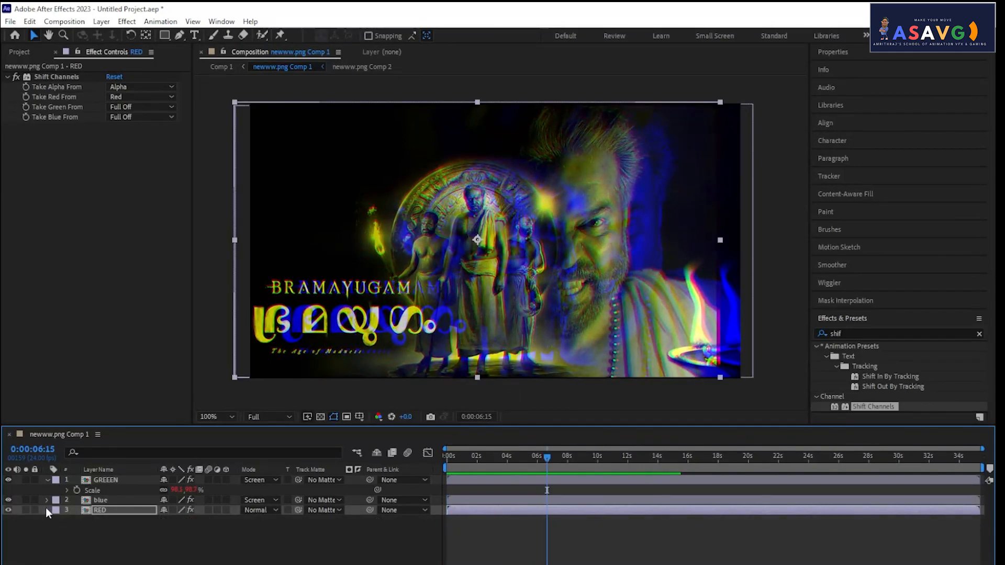
pyautogui.click(45, 500)
pyautogui.click(45, 500)
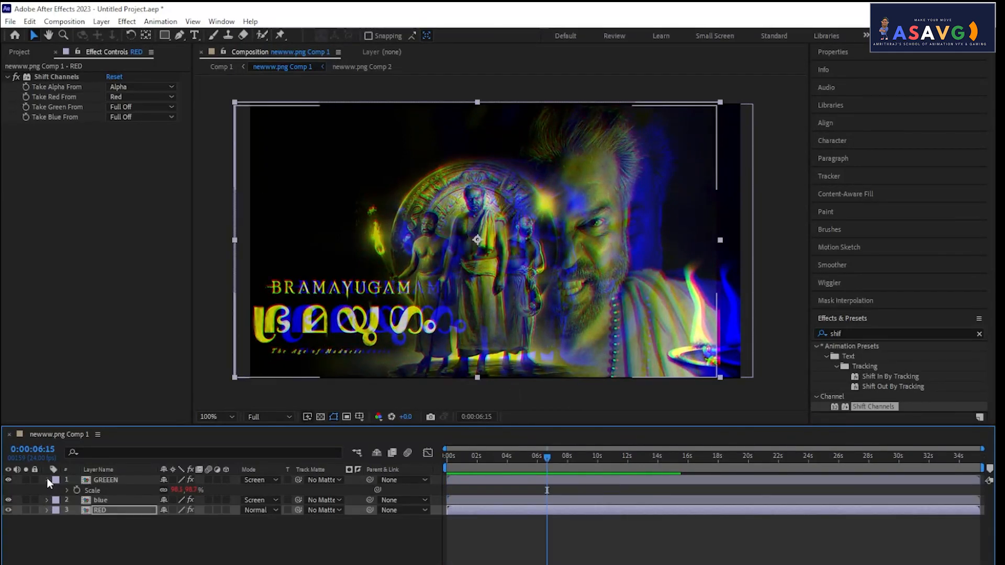
pyautogui.click(46, 479)
# Step: Try adding the expression wiggle(2,2) to the GREEEN layer's Rotation property and undo it
pyautogui.click(103, 480)
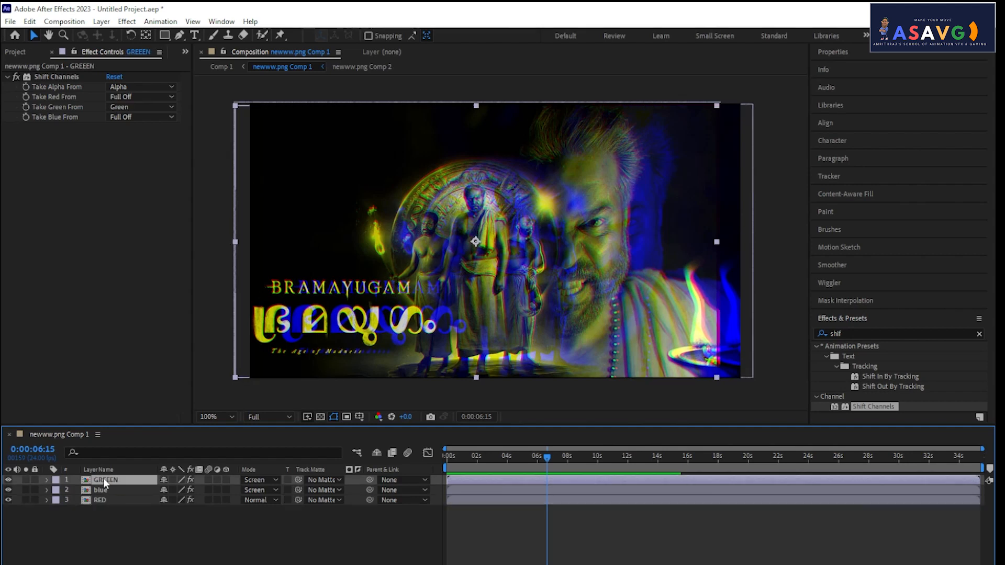
pyautogui.press('r')
pyautogui.keyDown('alt'); pyautogui.click(77, 490); pyautogui.keyUp('alt')
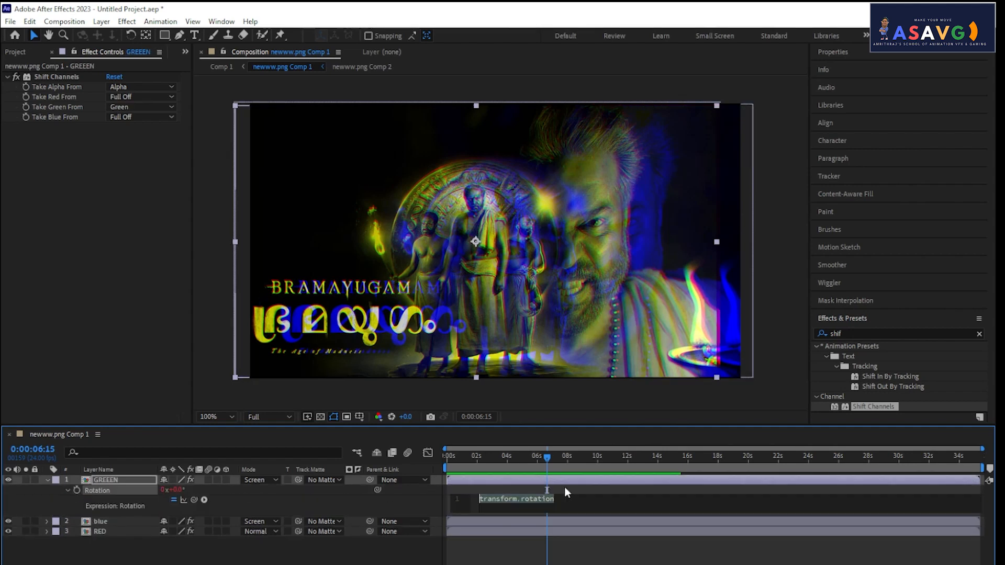
pyautogui.write('wiggle(2,2)')
pyautogui.moveTo(539, 460); pyautogui.dragTo(435, 459)
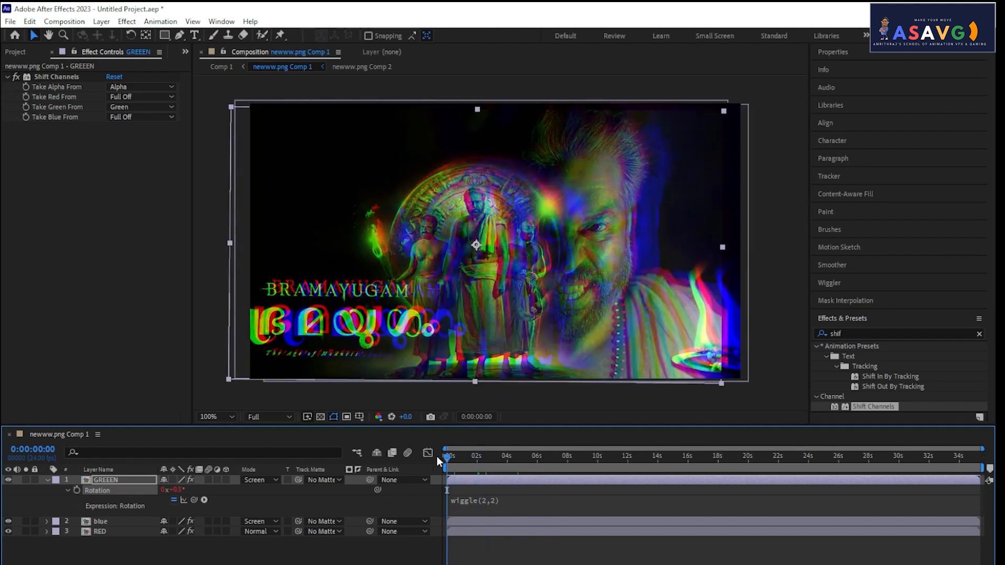
pyautogui.hotkey('ctrl', 'z')
pyautogui.hotkey('ctrl', 'z')
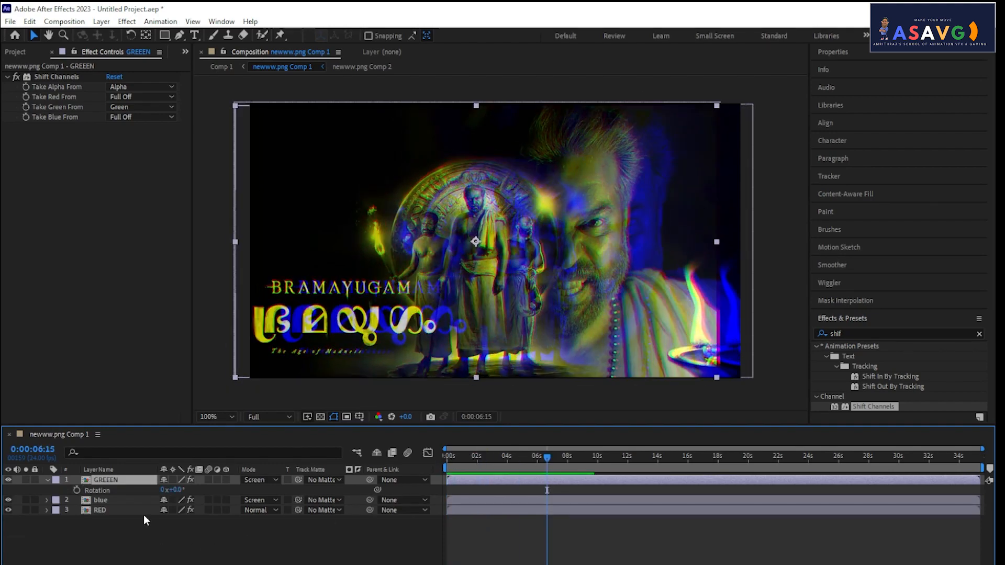
# Step: Add the expression wiggle(5,8) to the GREEEN layer's Rotation property and preview the animation from the start
pyautogui.keyDown('alt'); pyautogui.click(76, 489); pyautogui.keyUp('alt')
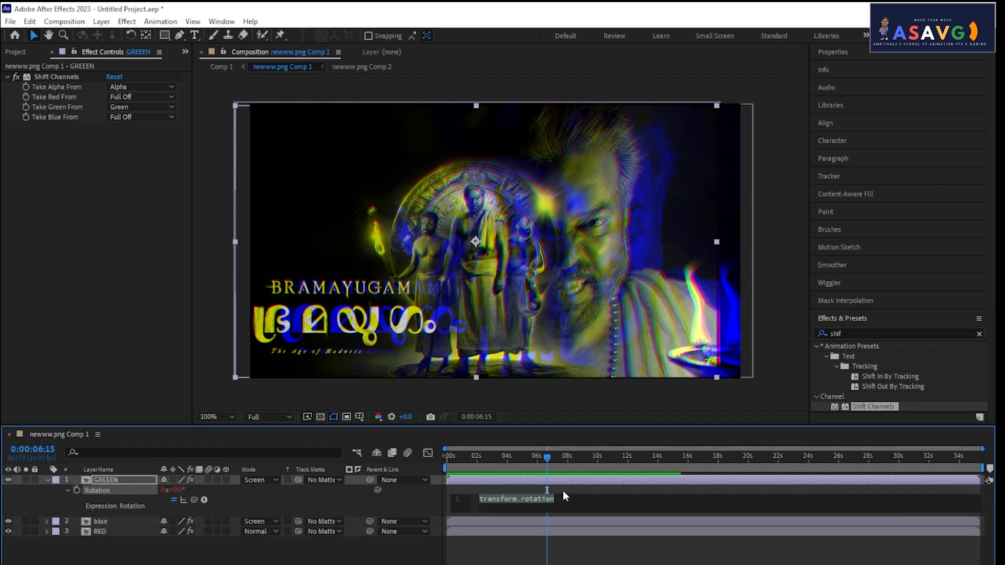
pyautogui.write('wigg')
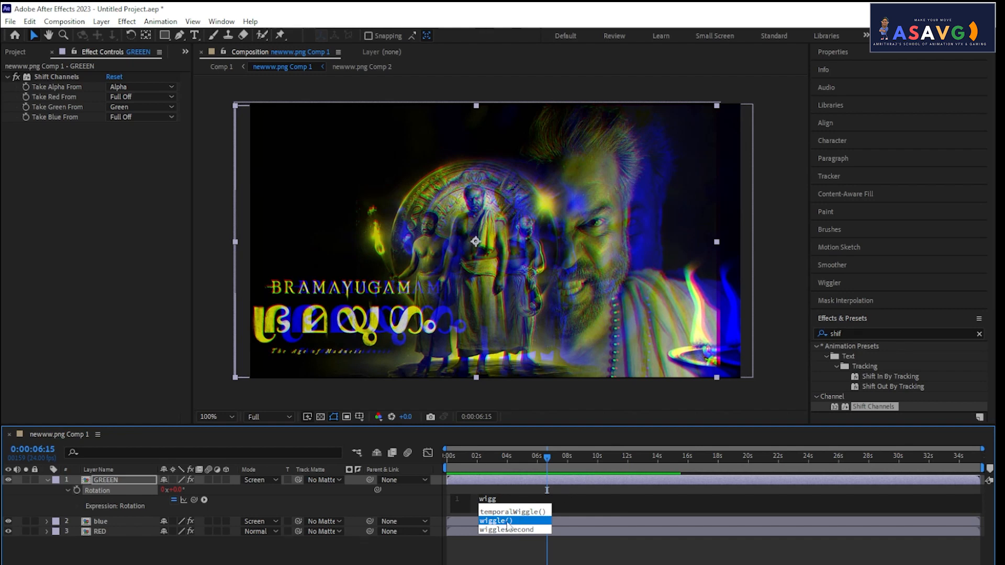
pyautogui.click(508, 520)
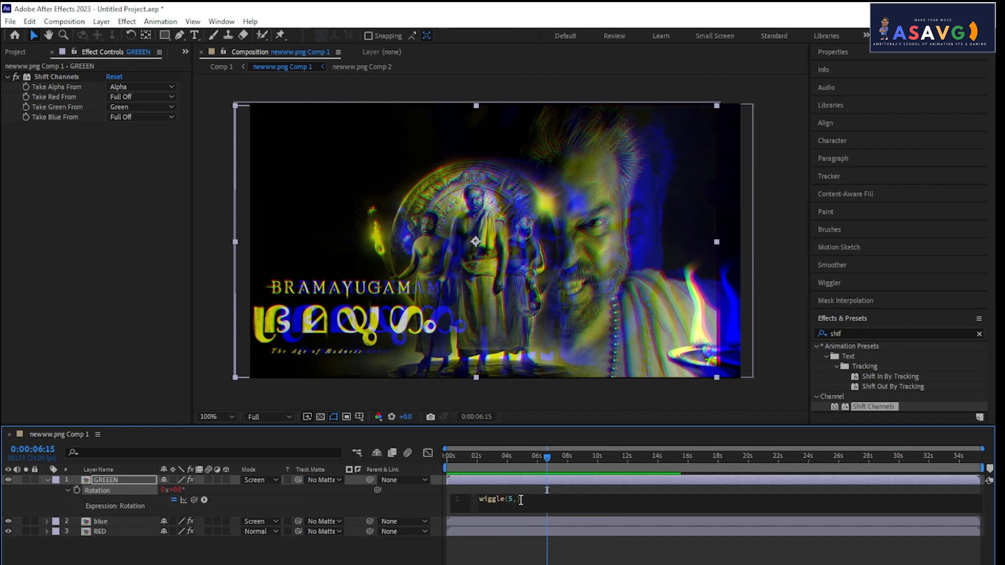
pyautogui.click(582, 491)
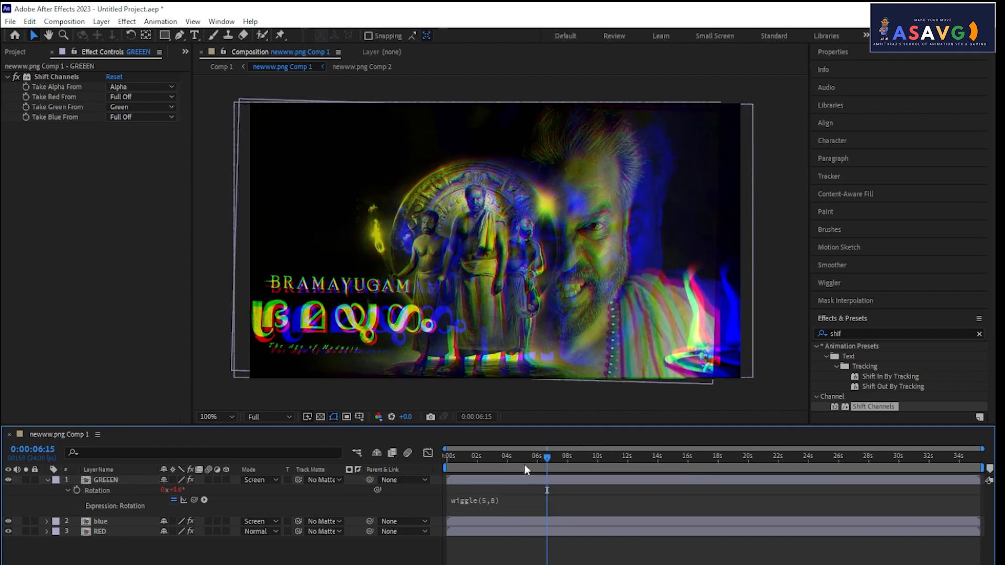
pyautogui.moveTo(482, 456); pyautogui.dragTo(445, 456)
pyautogui.press('space')
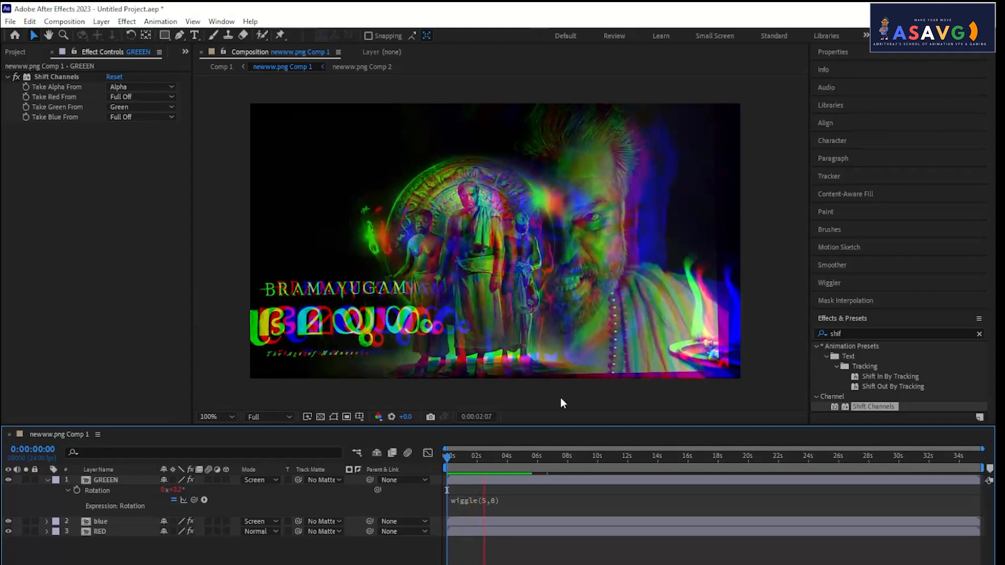
# Step: Change the GREEEN layer's Rotation expression to wiggle(2,2) and preview the animation from the start
pyautogui.click(489, 498)
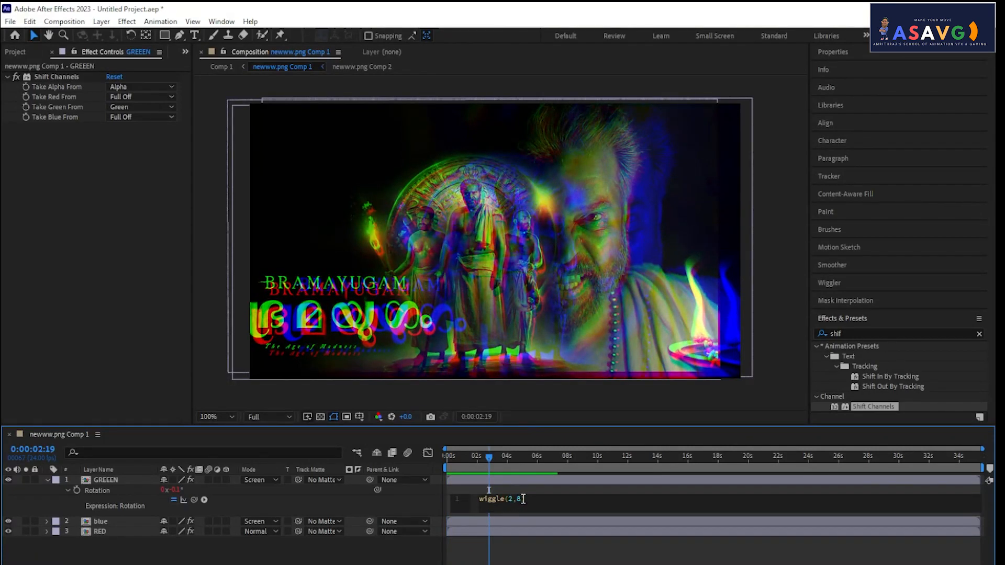
pyautogui.press('KP_Enter')
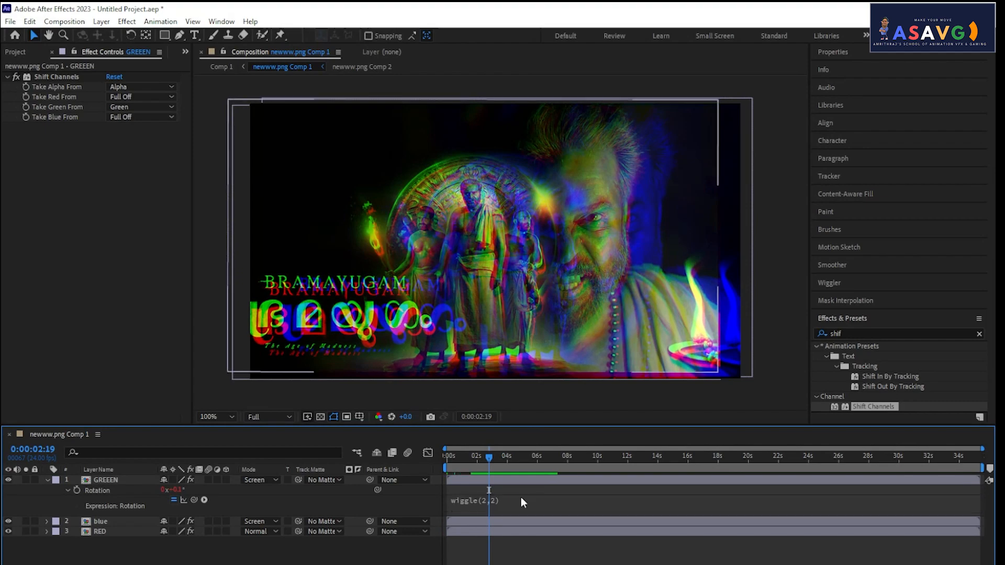
pyautogui.click(448, 456)
pyautogui.press('space')
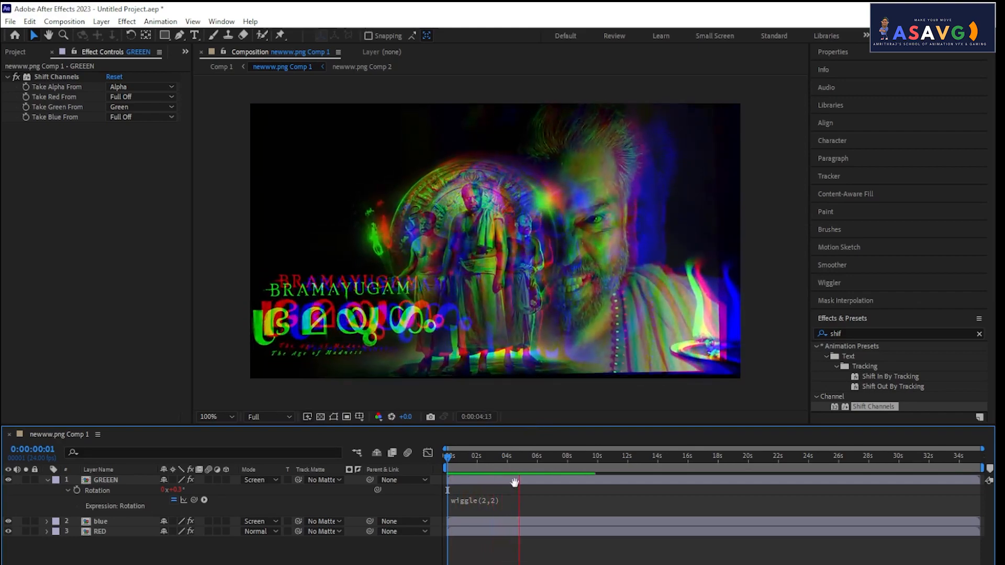
pyautogui.press('space')
# Step: Reveal only the Scale property on the layers and collapse the GREEEN layer's properties
pyautogui.click(47, 521)
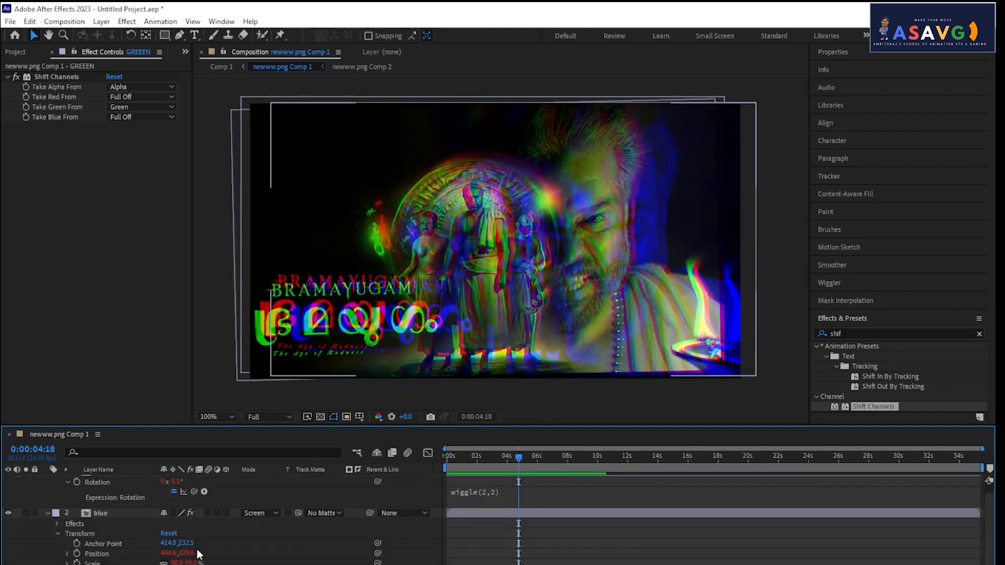
pyautogui.press('s')
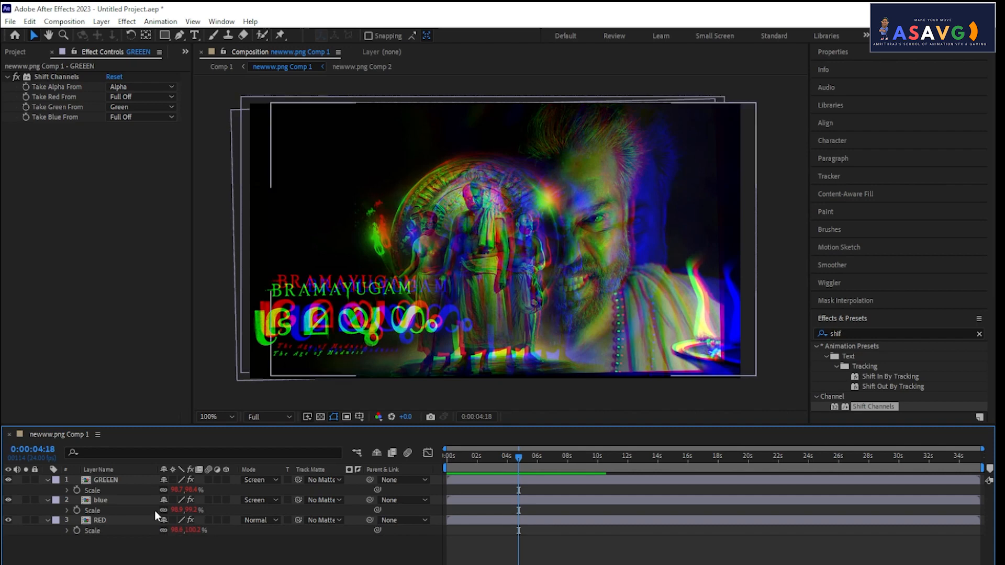
pyautogui.click(48, 480)
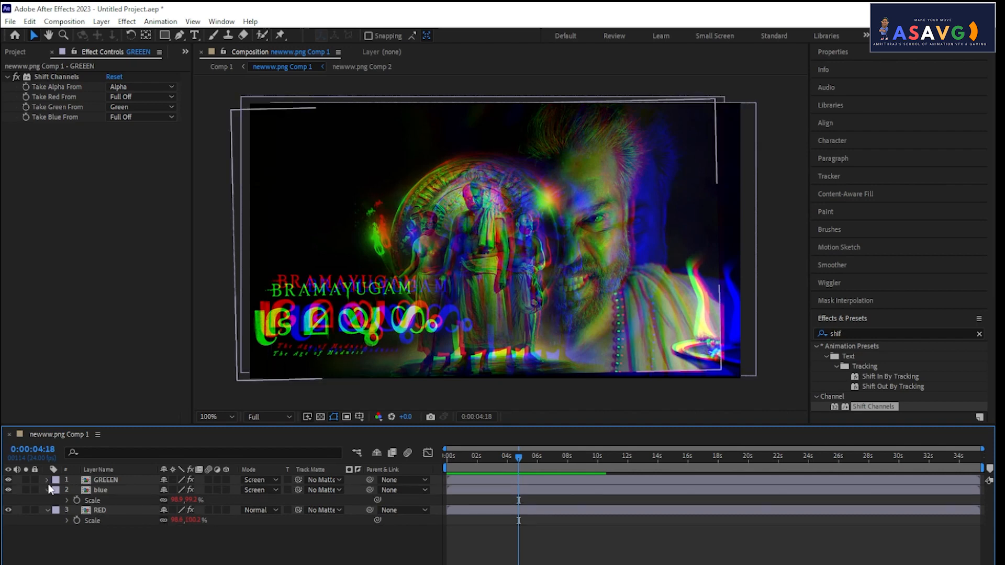
# Step: Try enlarging the blue layer's Scale to about 147% and undo the change
pyautogui.click(99, 490)
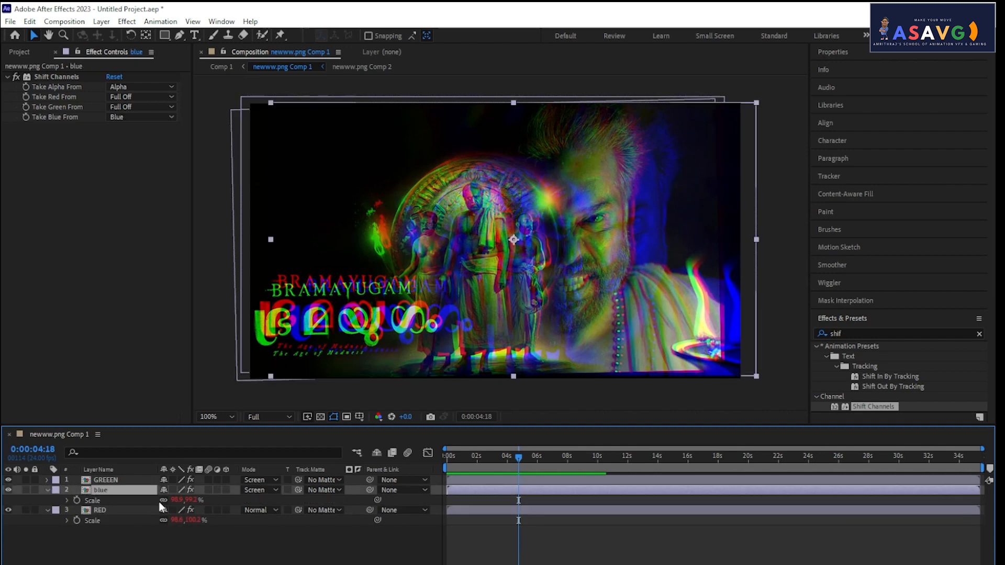
pyautogui.moveTo(202, 501)
pyautogui.mouseDown()
pyautogui.moveTo(229, 502)
pyautogui.moveTo(217, 505)
pyautogui.mouseUp()
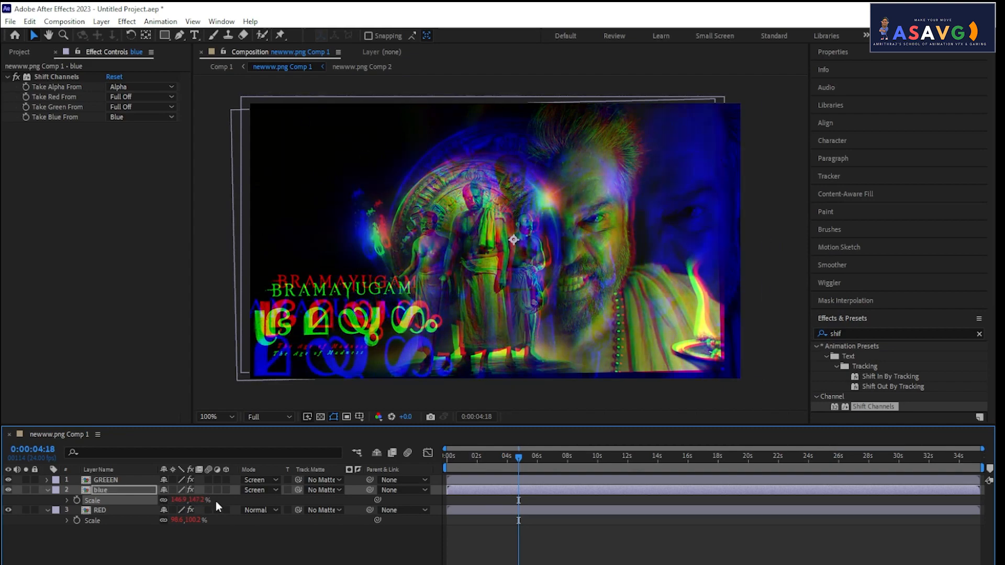
pyautogui.hotkey('ctrl', 'z')
# Step: Replace the blue layer's Scale expression with wiggle(10,5) and preview the animation from the start
pyautogui.moveTo(507, 460); pyautogui.dragTo(27, 531)
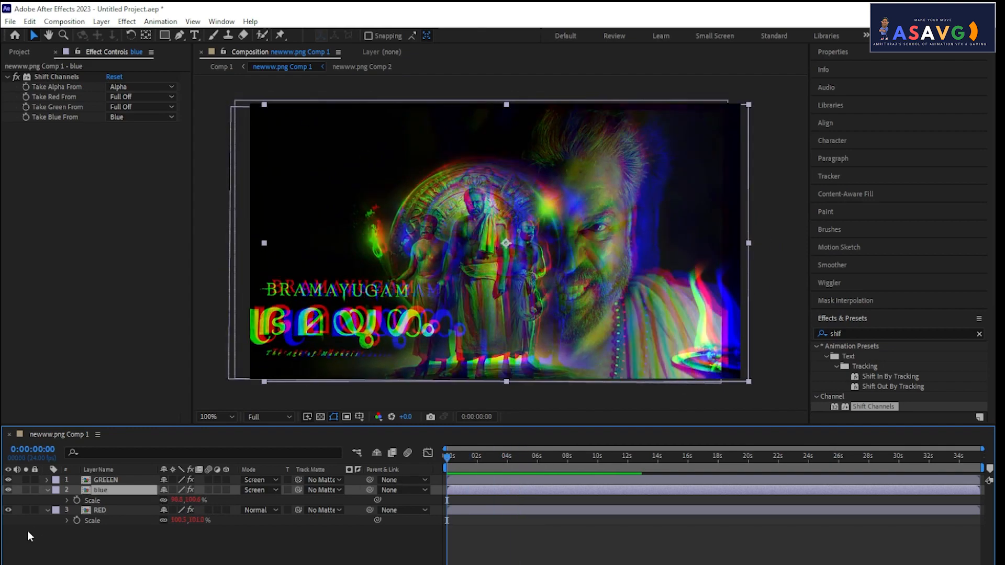
pyautogui.keyDown('alt'); pyautogui.click(74, 501); pyautogui.keyUp('alt')
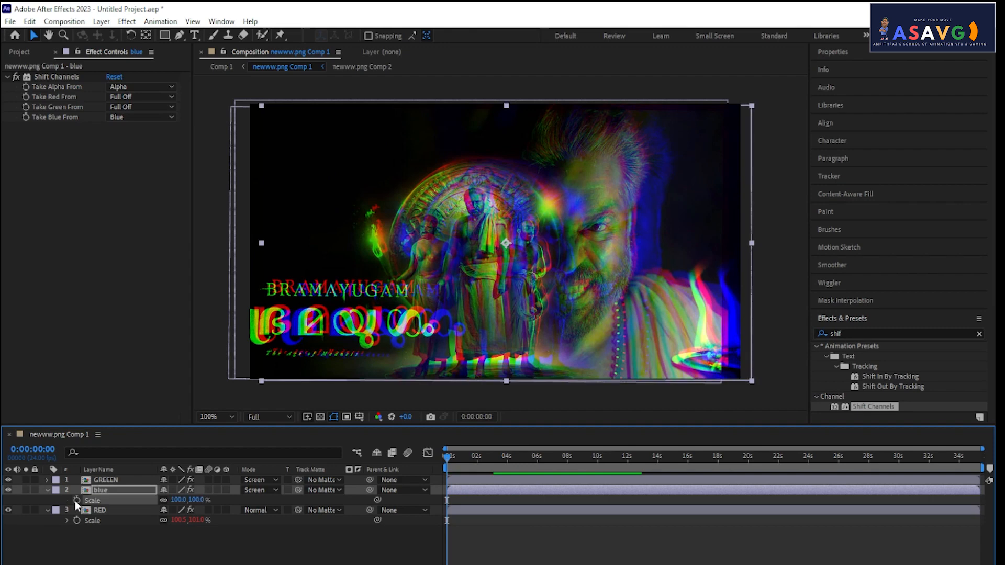
pyautogui.keyDown('alt'); pyautogui.click(76, 500); pyautogui.keyUp('alt')
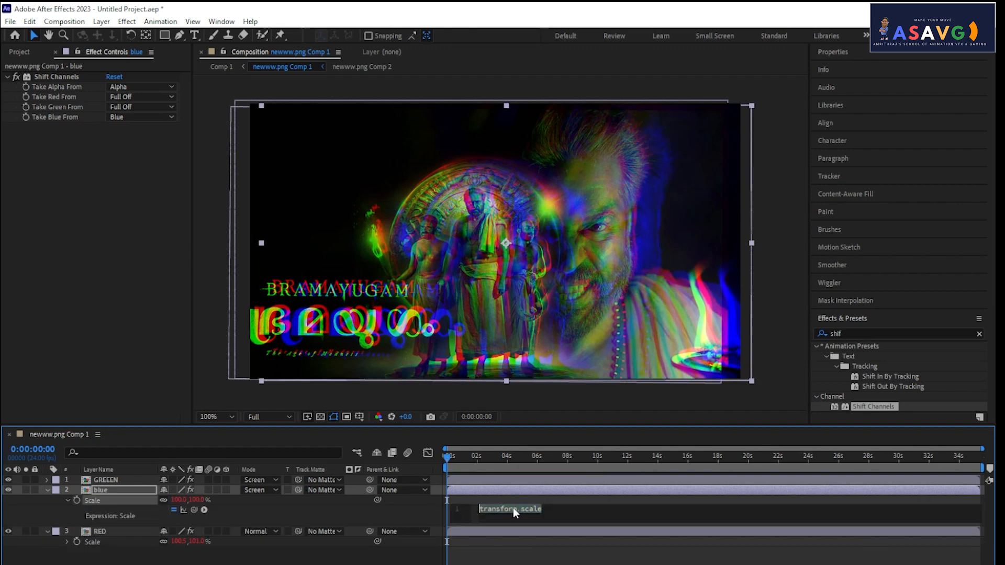
pyautogui.write('wiggle(10,5')
pyautogui.click(522, 545)
pyautogui.press('space')
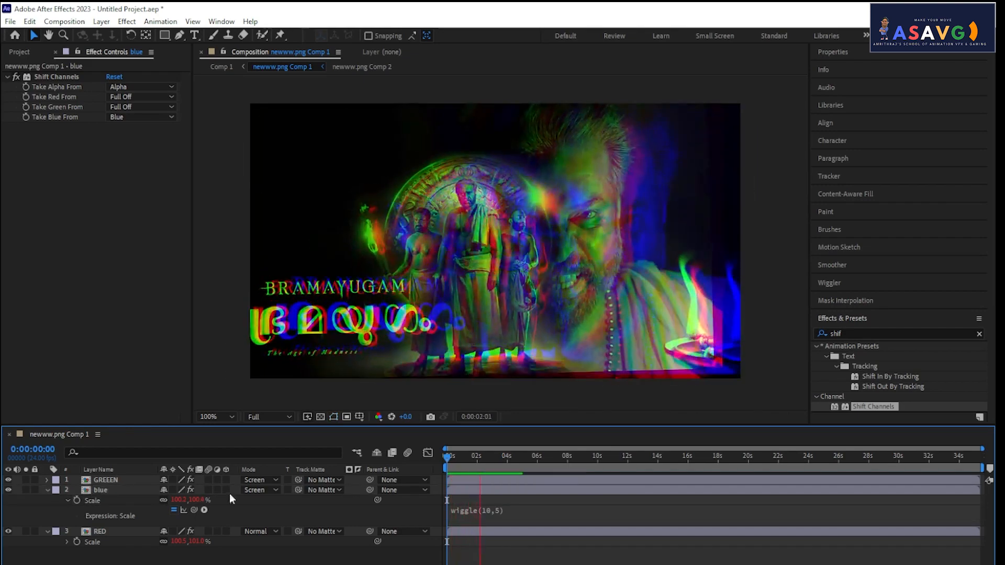
pyautogui.press('space')
# Step: Keyframe the blue layer's Scale from about 158% at the start down to a smaller size at 0:00:04:02
pyautogui.moveTo(481, 457); pyautogui.dragTo(446, 457)
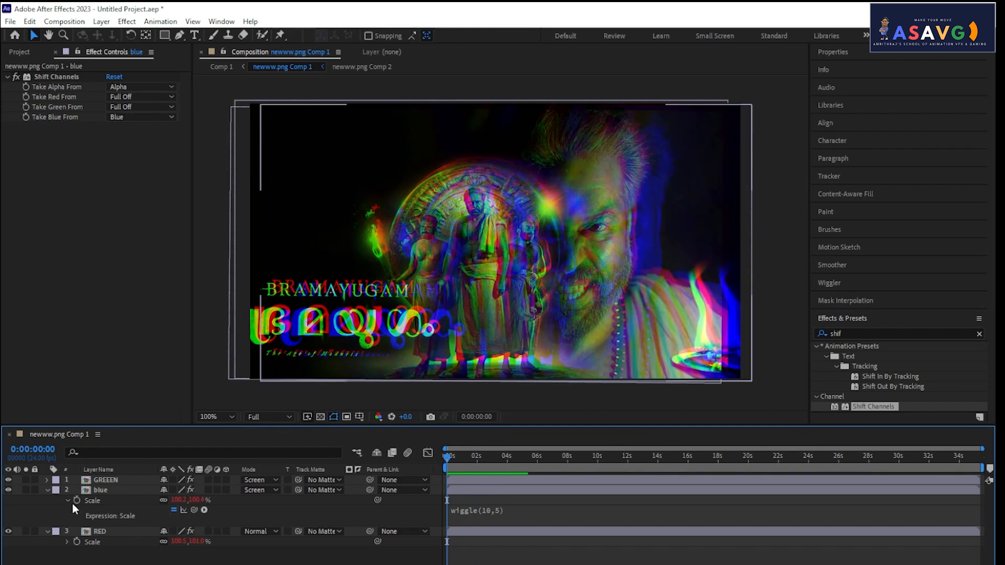
pyautogui.click(67, 501)
pyautogui.click(102, 488)
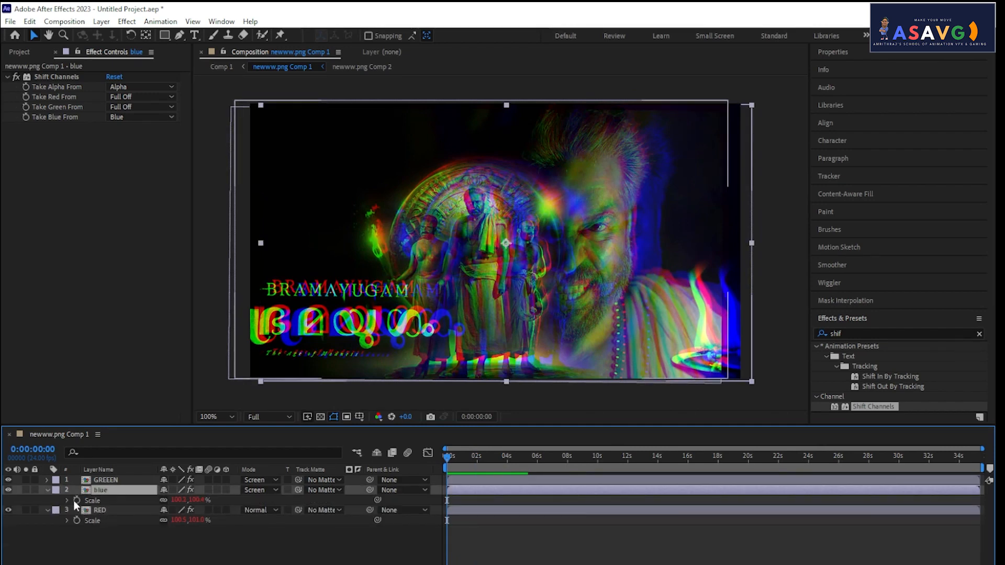
pyautogui.click(76, 500)
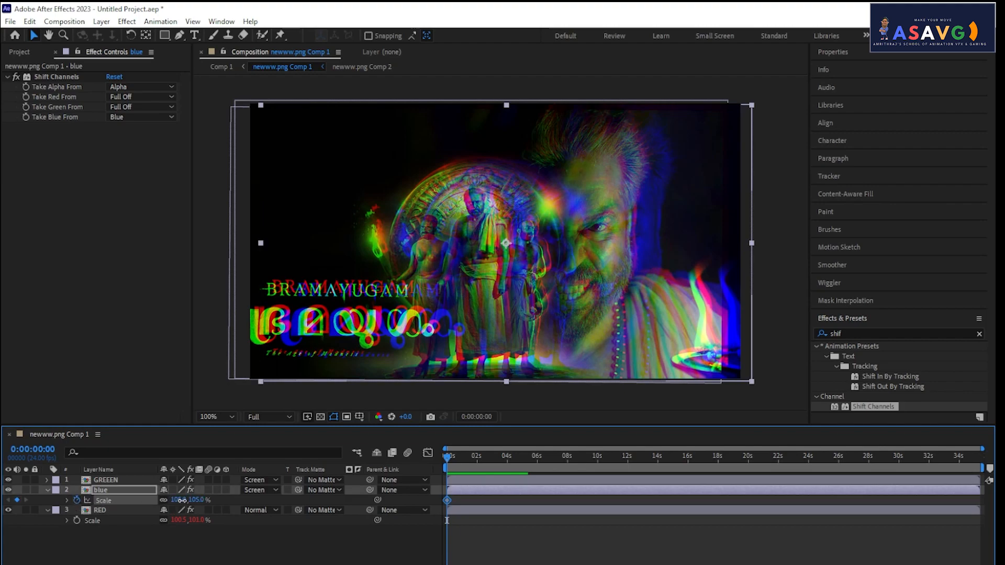
pyautogui.moveTo(181, 500); pyautogui.dragTo(199, 500)
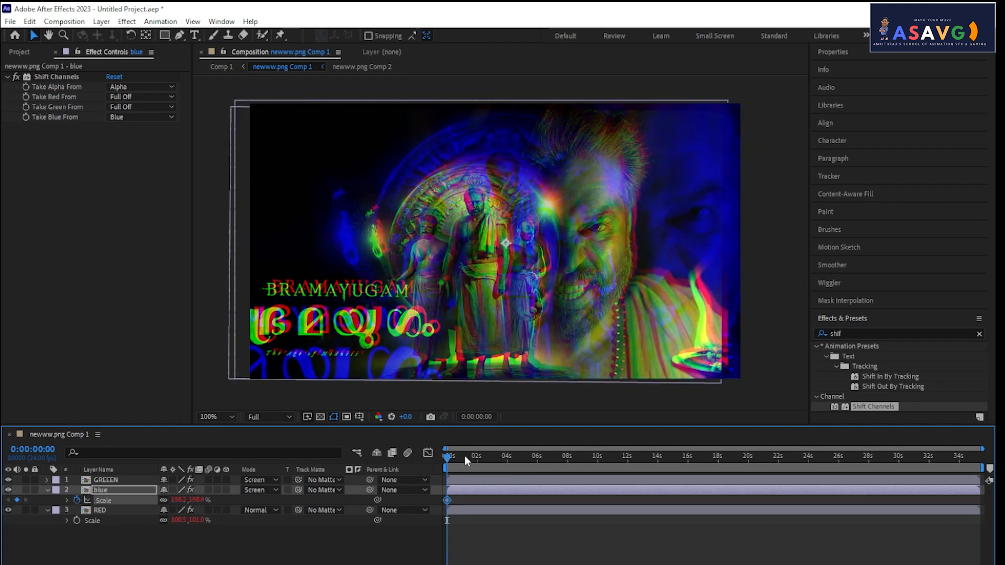
pyautogui.moveTo(457, 456); pyautogui.dragTo(507, 457)
pyautogui.moveTo(181, 500); pyautogui.dragTo(137, 499)
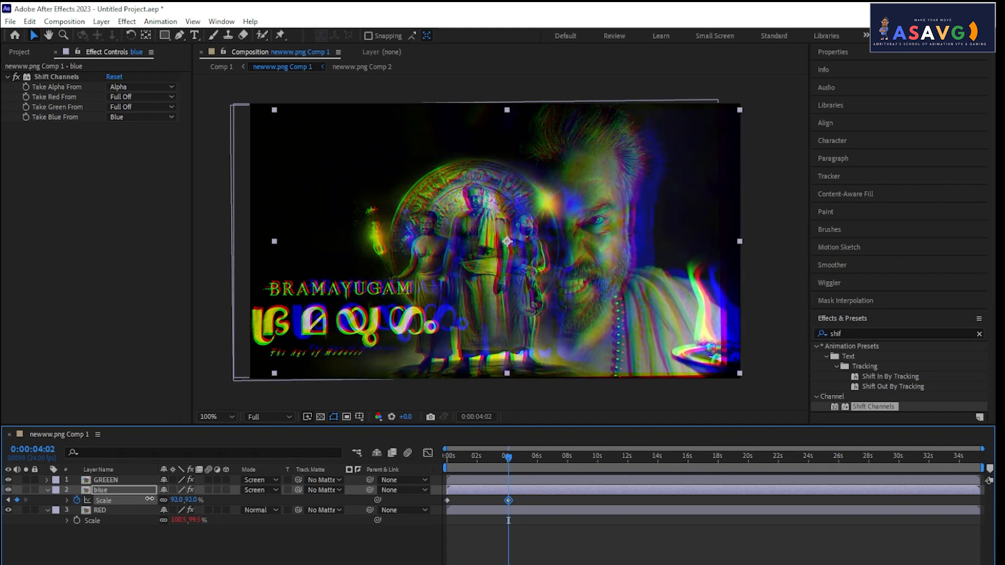
# Step: Preview the blue layer's scale animation from the start and select its Shift Channels effect
pyautogui.moveTo(510, 461); pyautogui.dragTo(434, 463)
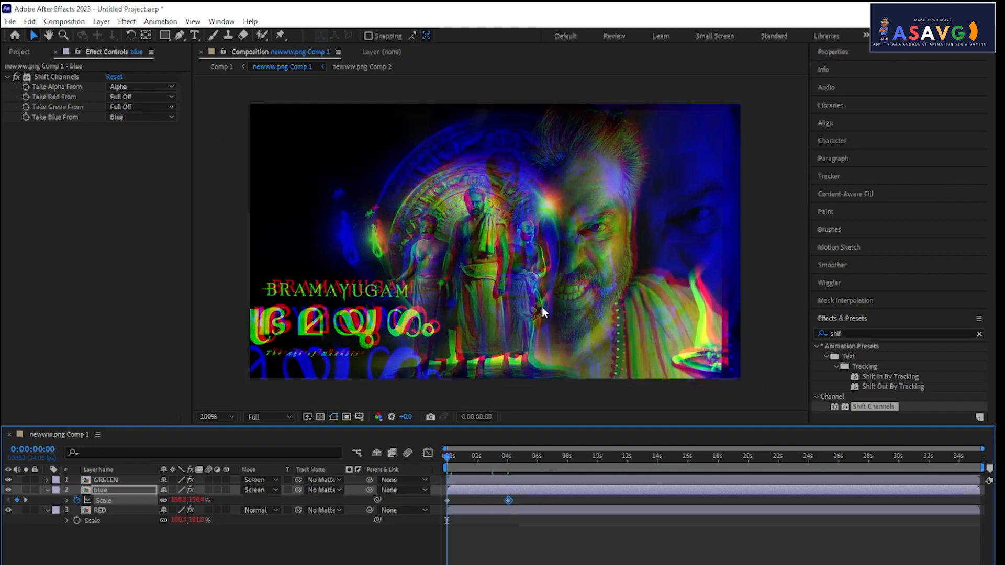
pyautogui.press('space')
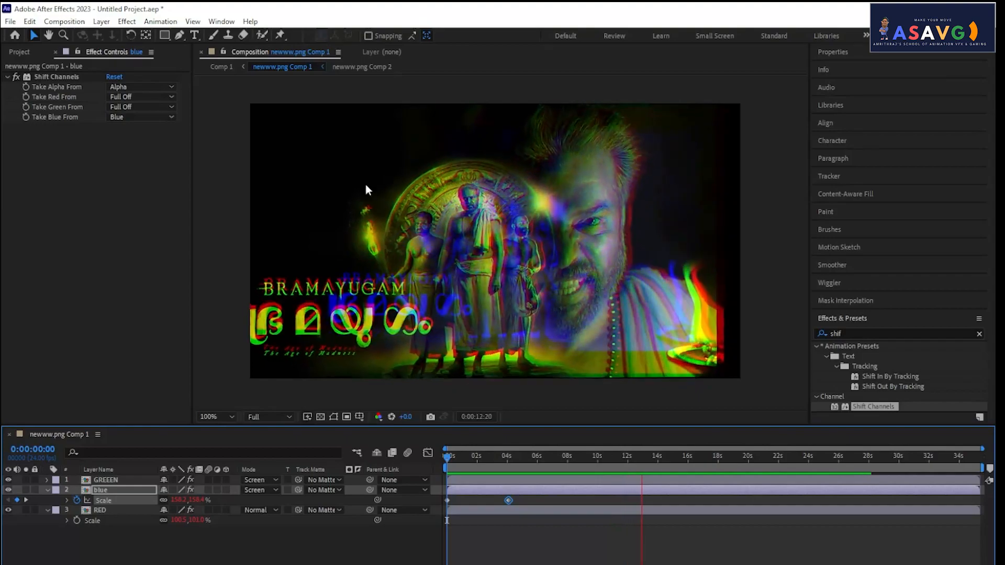
pyautogui.click(47, 77)
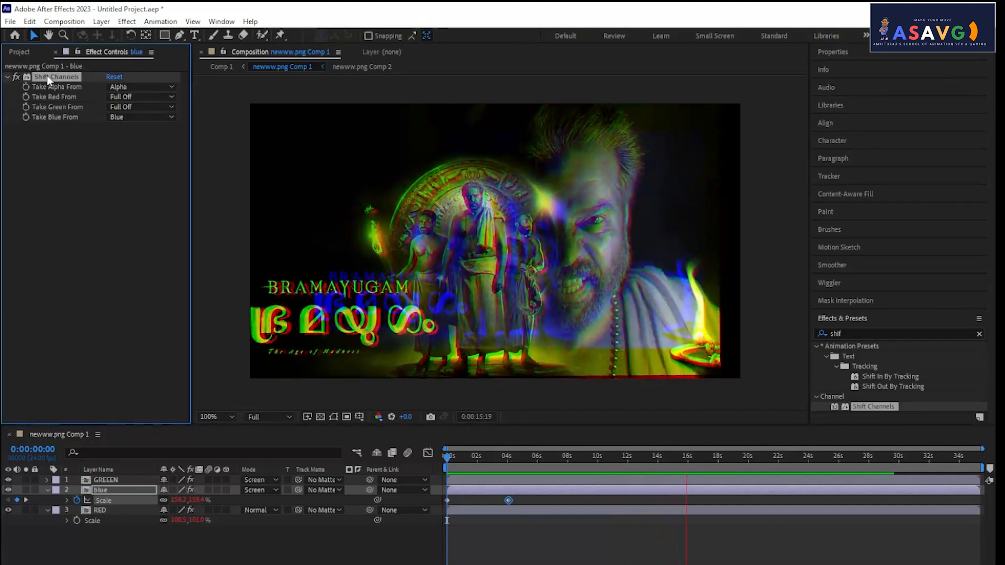